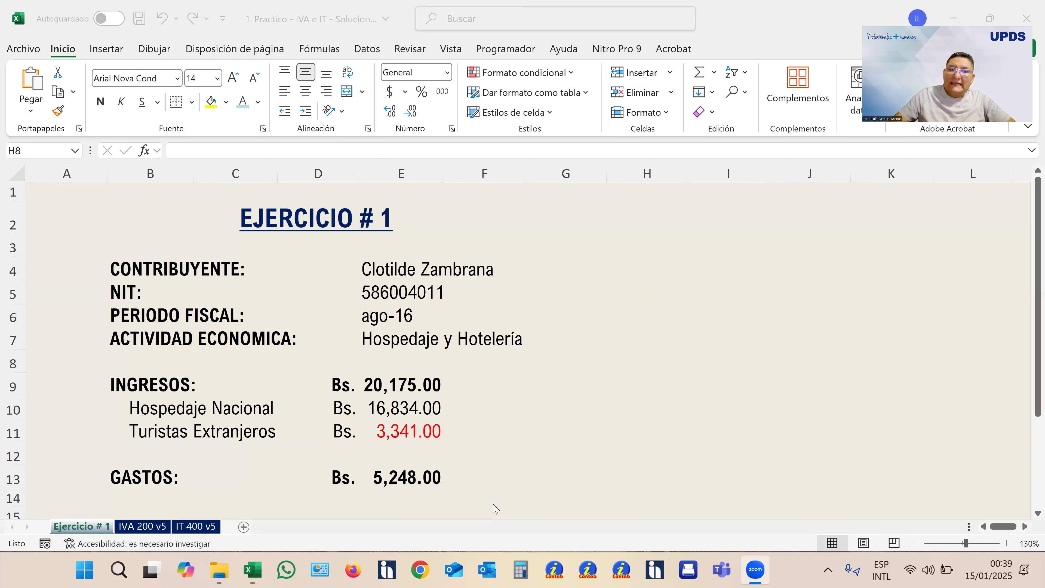
- On the IVA 200 v5 sheet, change the font colour of the taxpayer's name in section A to black
click(144, 527)
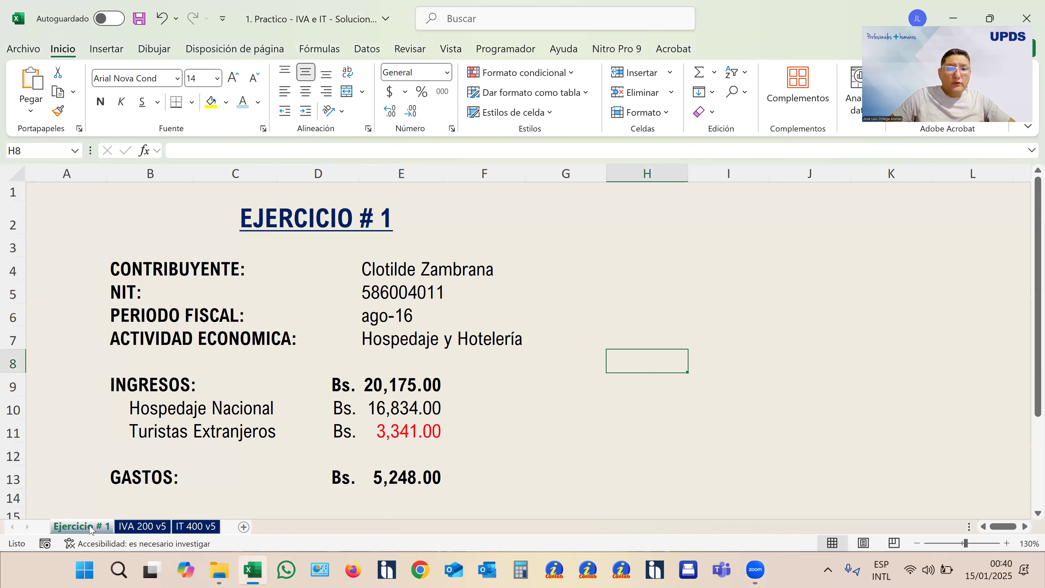
click(92, 528)
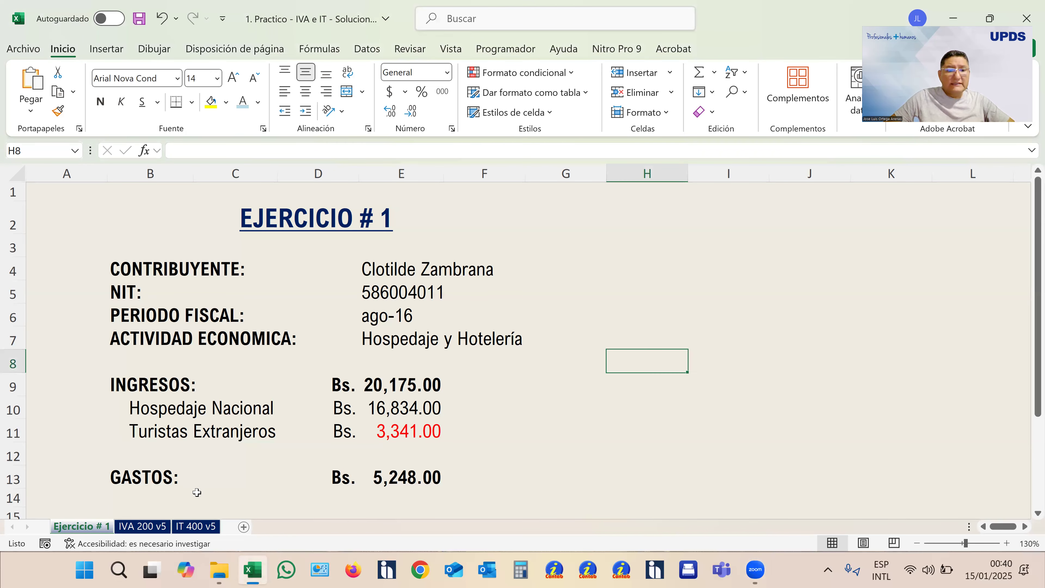
click(144, 526)
click(346, 347)
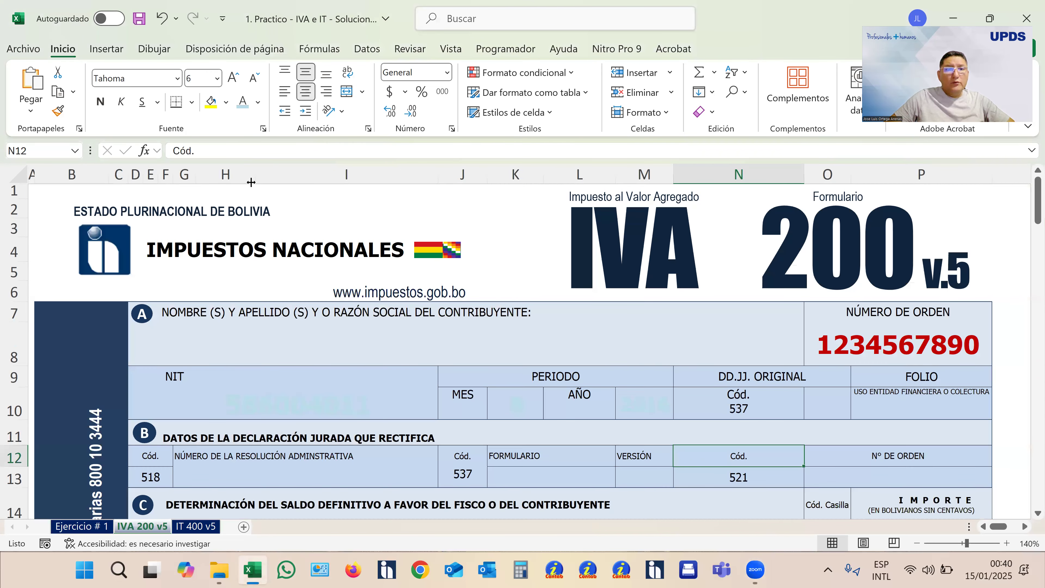
click(259, 103)
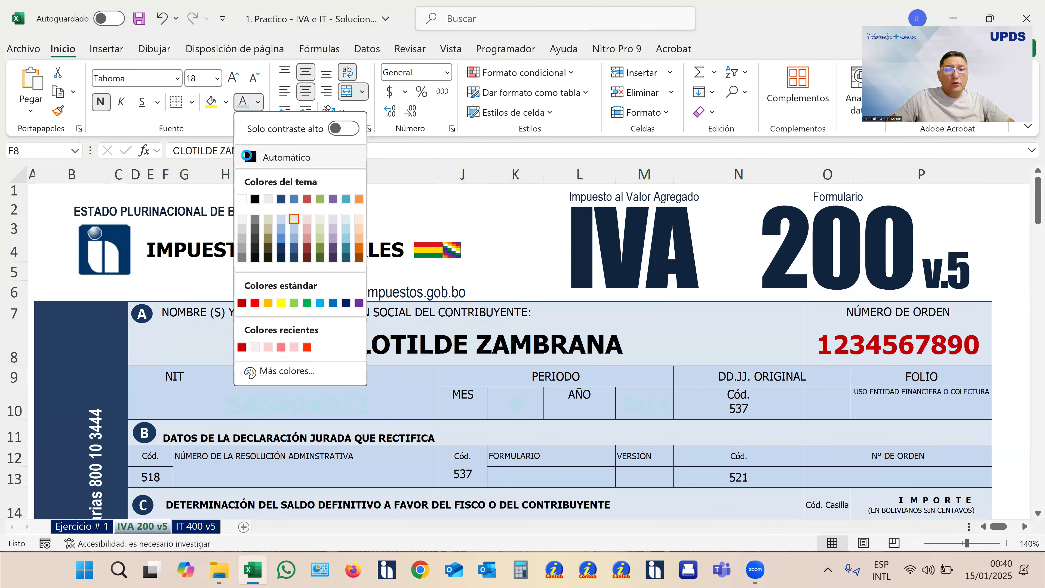
click(280, 217)
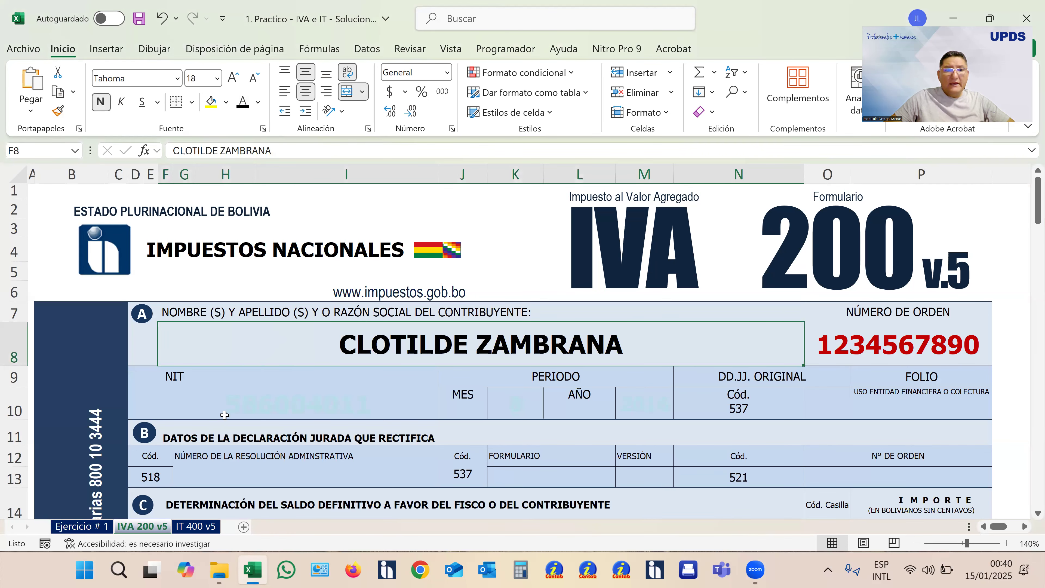
- Check the exercise's tax ID and fiscal period, and turn the form's NIT, MES and AÑO entries black
click(100, 528)
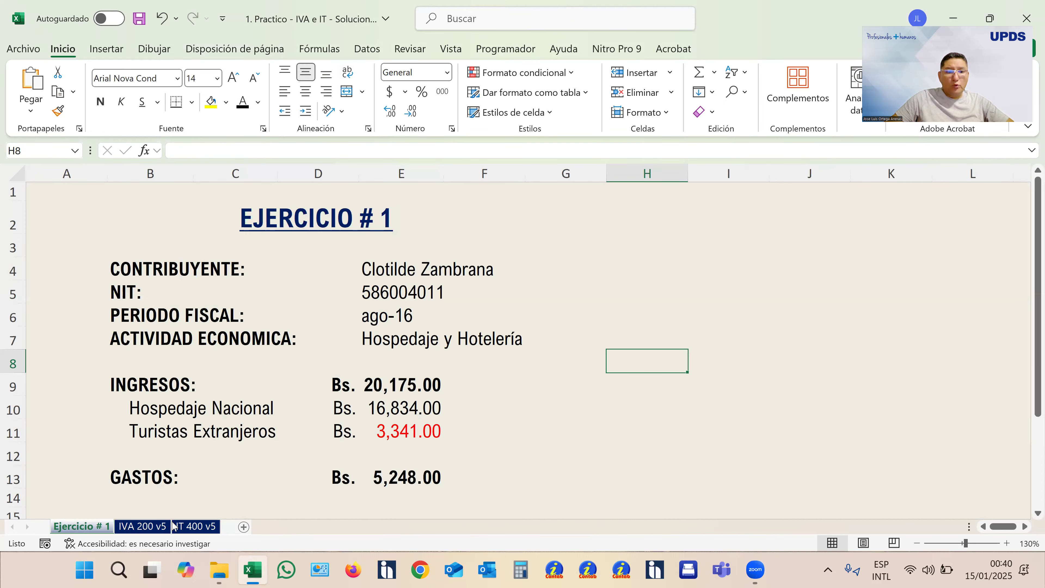
click(163, 528)
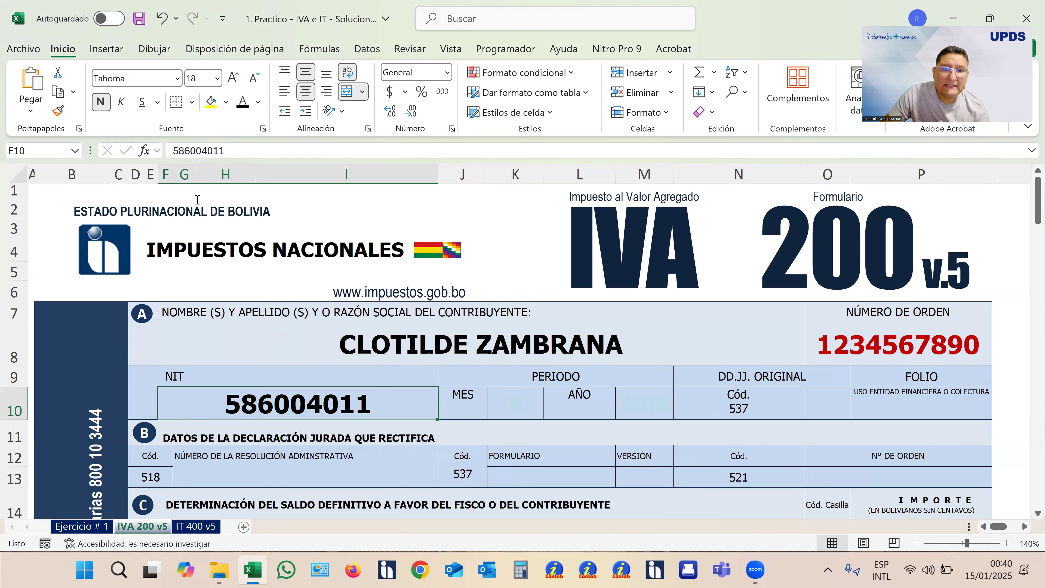
click(497, 408)
click(81, 526)
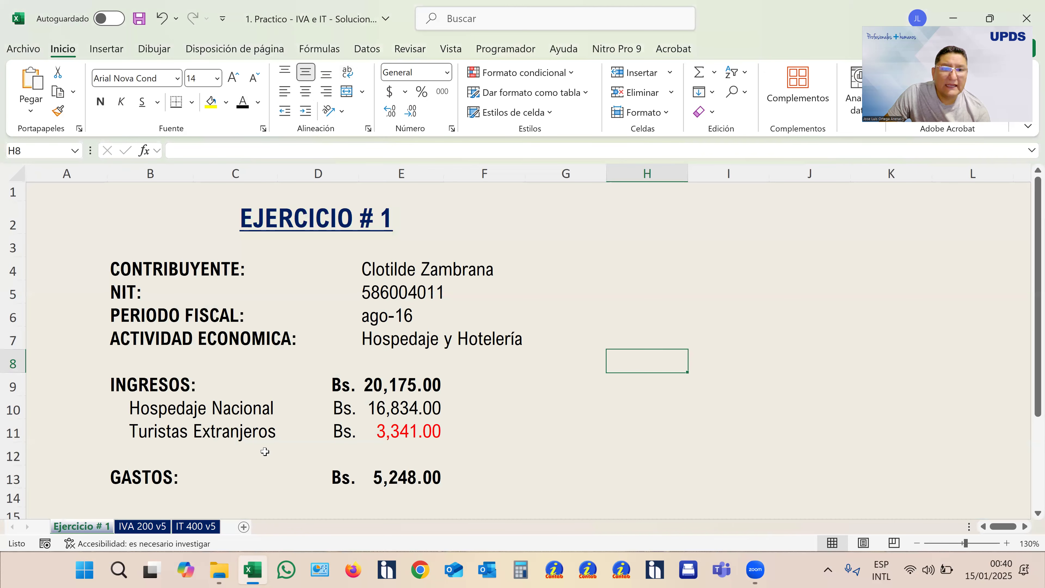
click(142, 526)
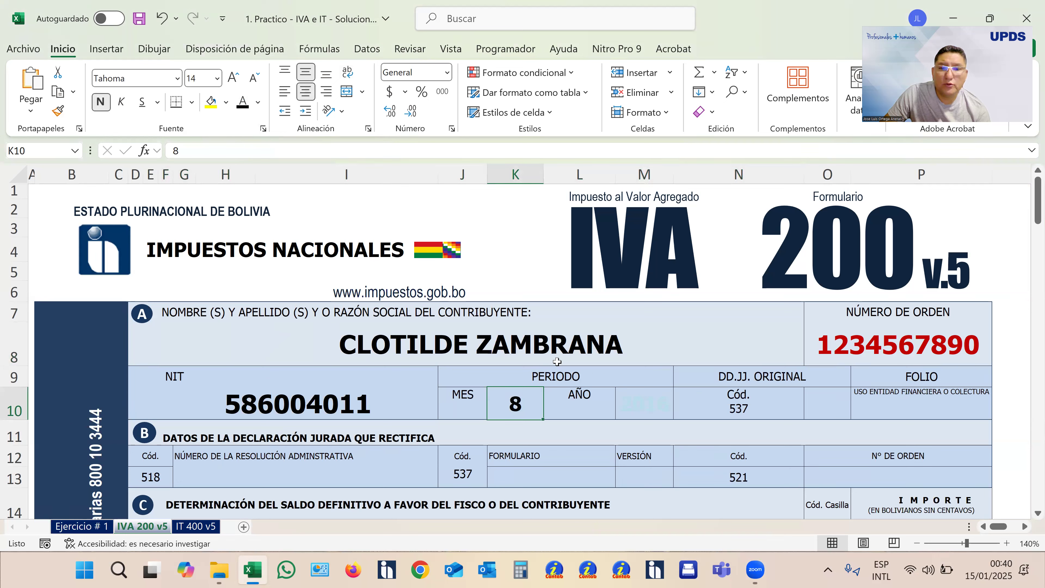
click(645, 405)
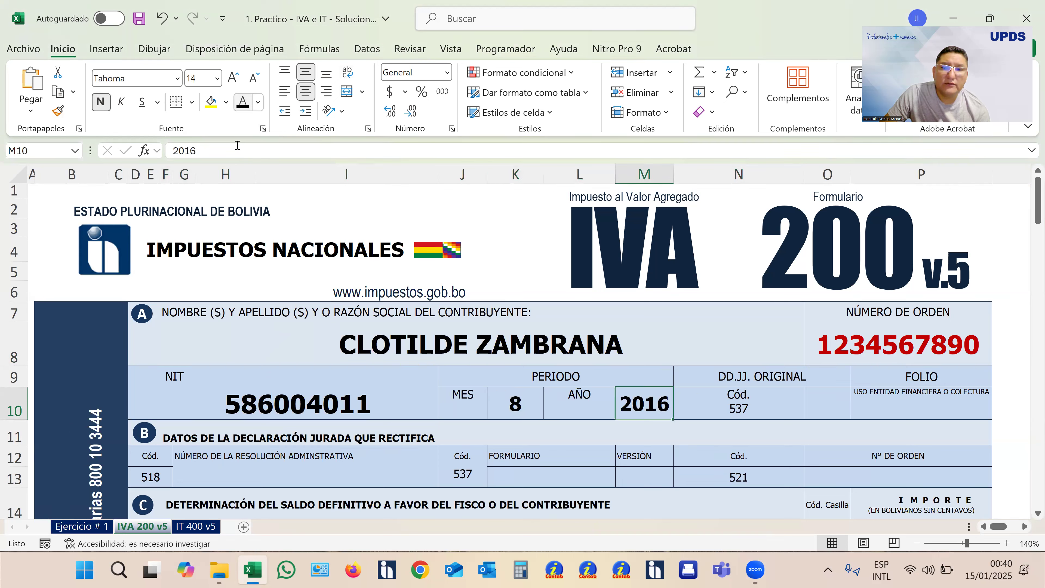
- Mark the declaration as original by entering x in the DD.JJ. ORIGINAL box, code 537
click(815, 406)
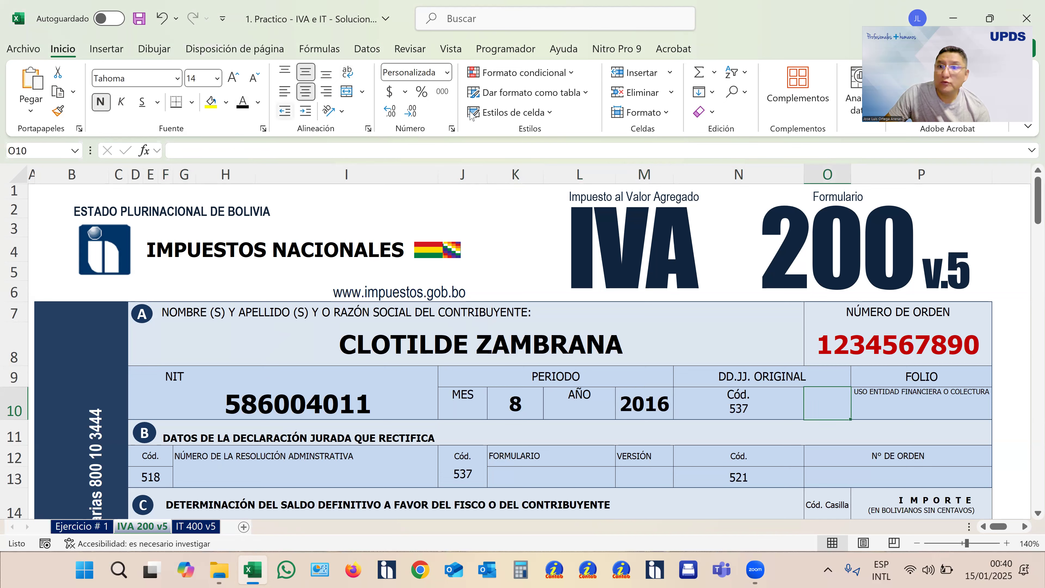
text(x)
key(Return)
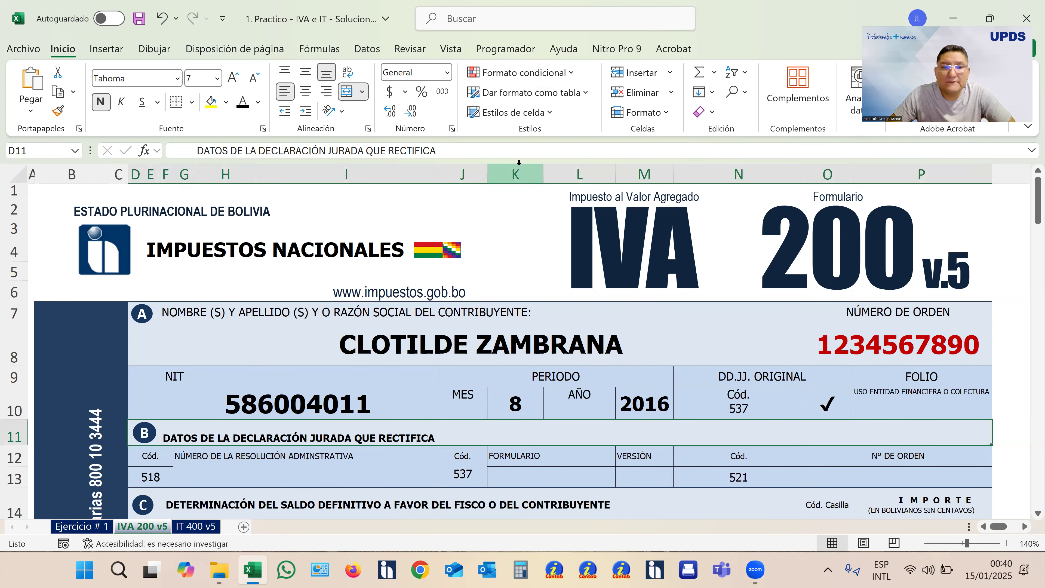
- Look up the Hospedaje Nacional income in the exercise and turn the hidden amount in box 13 of section C black
scroll(604, 341, down, 2)
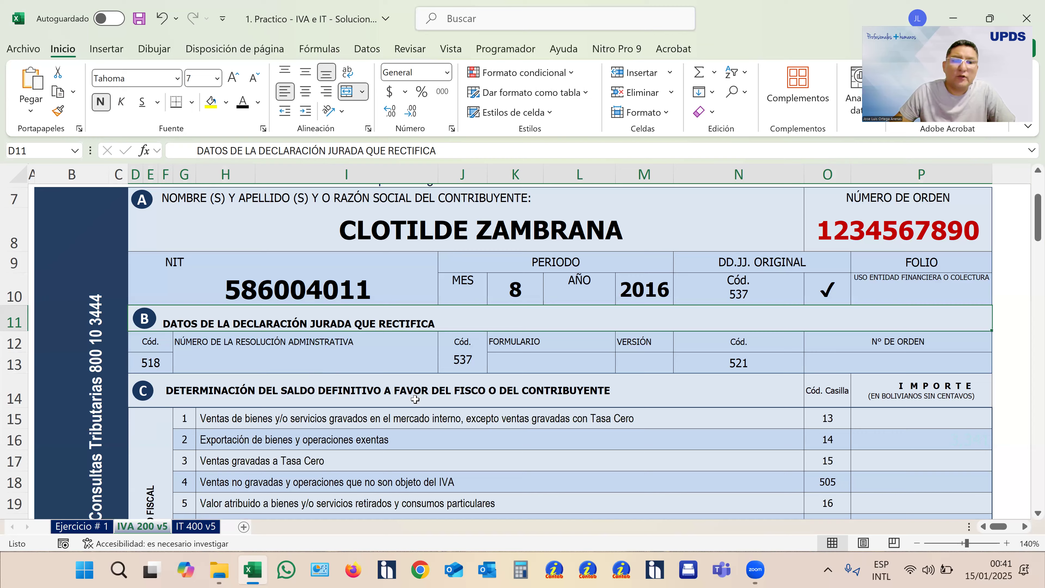
scroll(415, 399, down, 1)
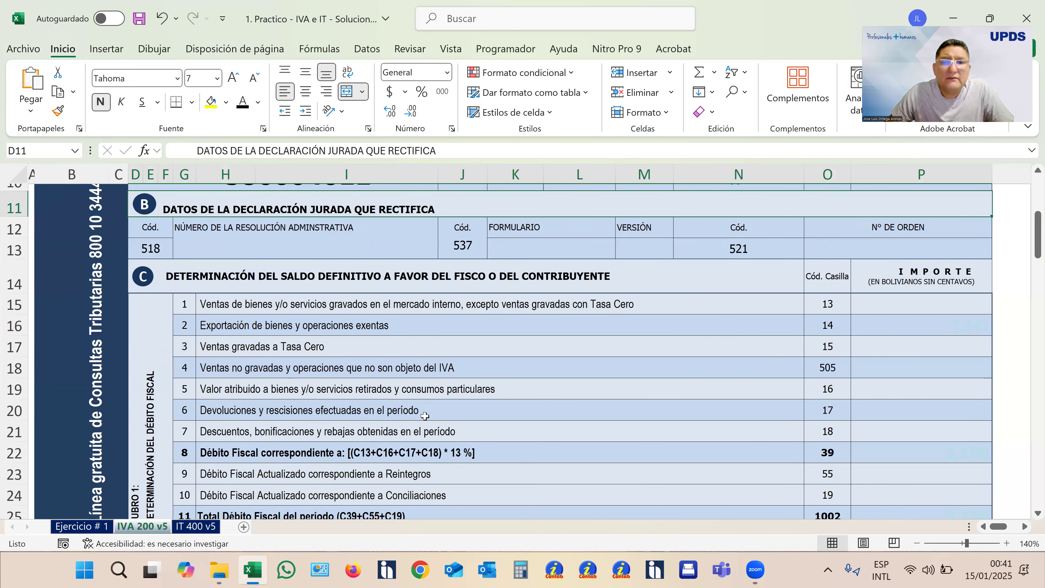
scroll(446, 410, down, 1)
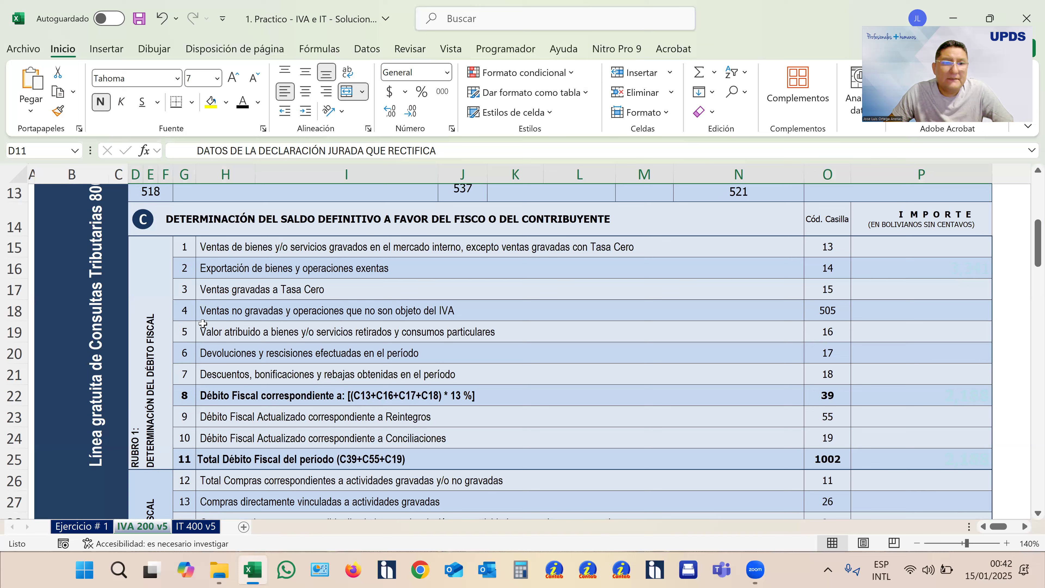
click(223, 249)
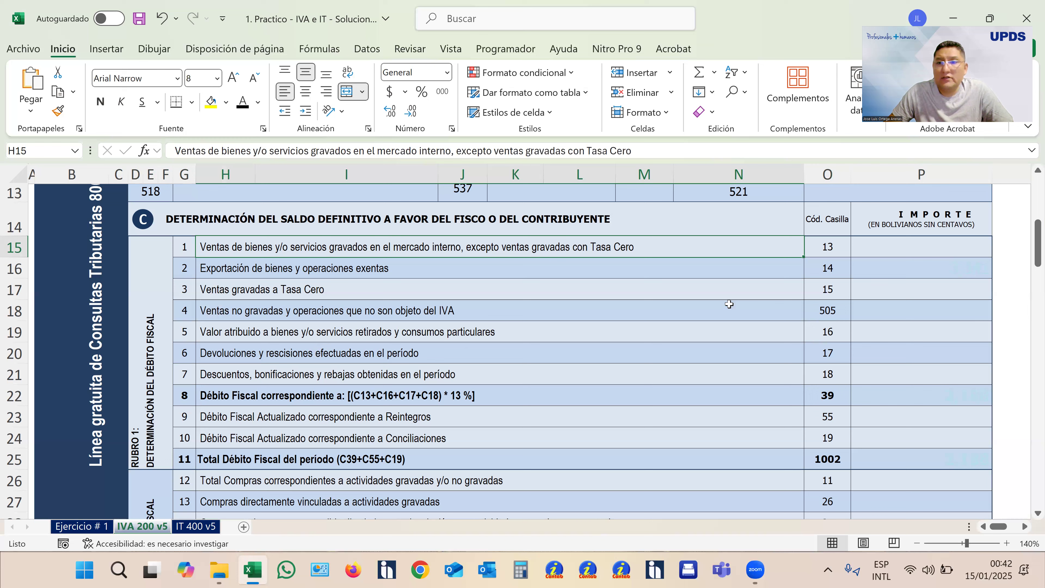
click(912, 248)
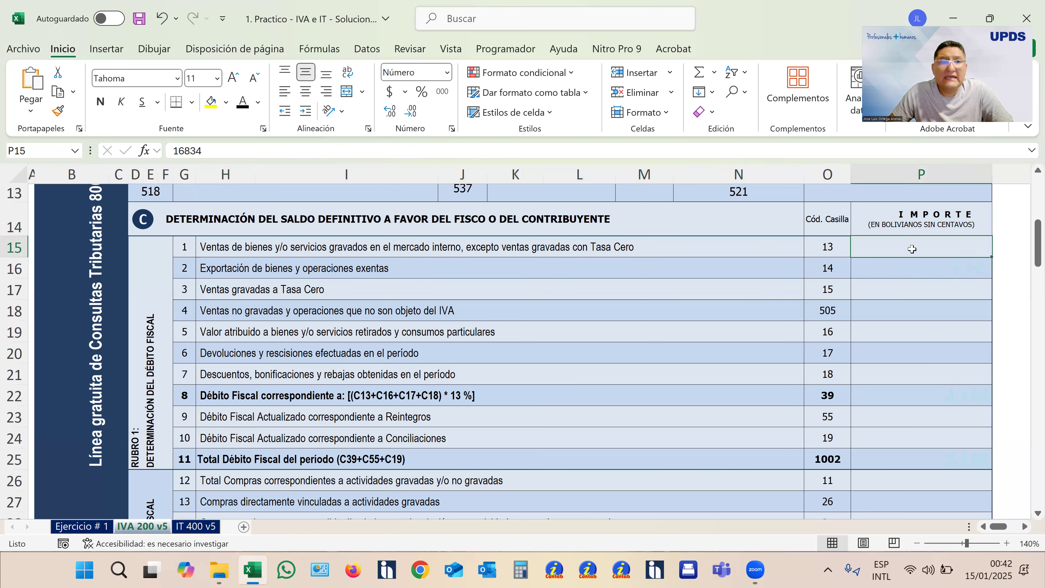
click(92, 529)
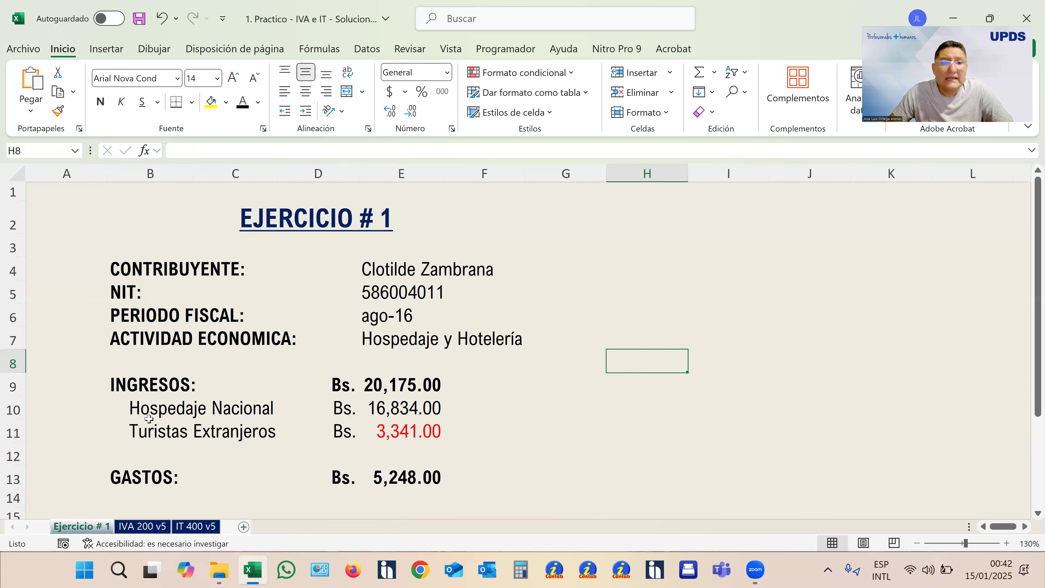
click(405, 412)
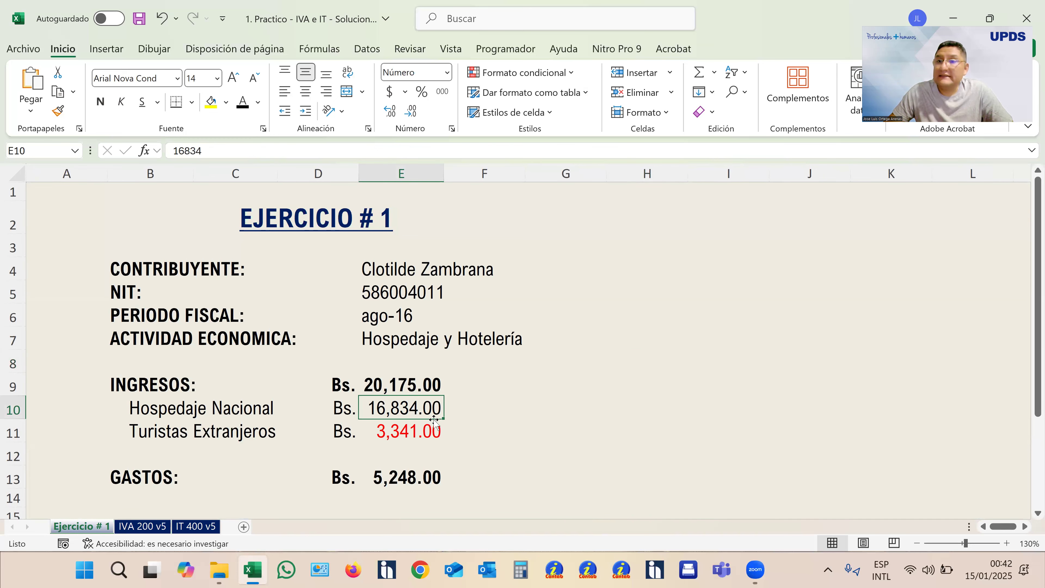
click(142, 527)
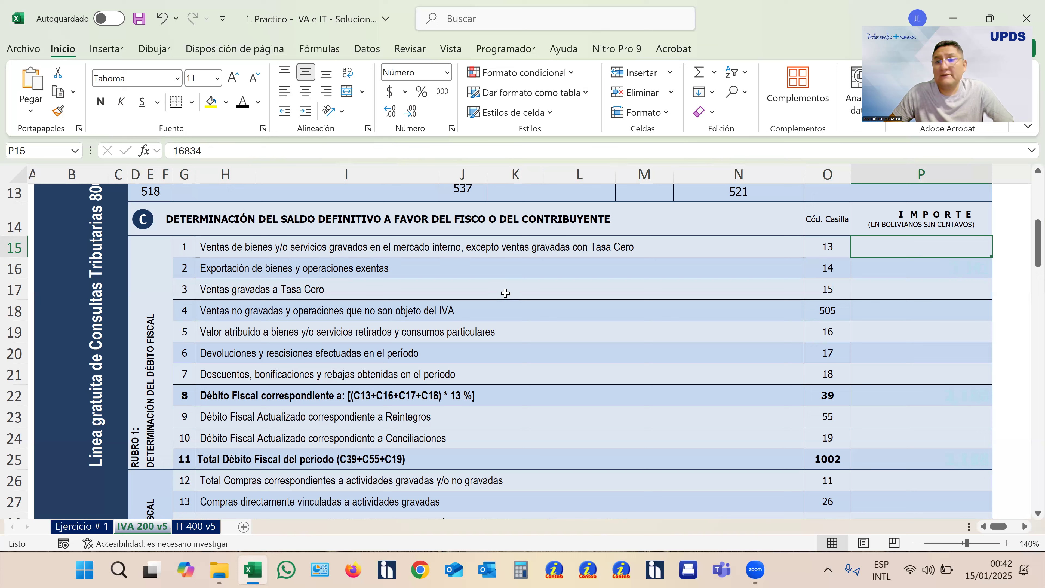
click(248, 110)
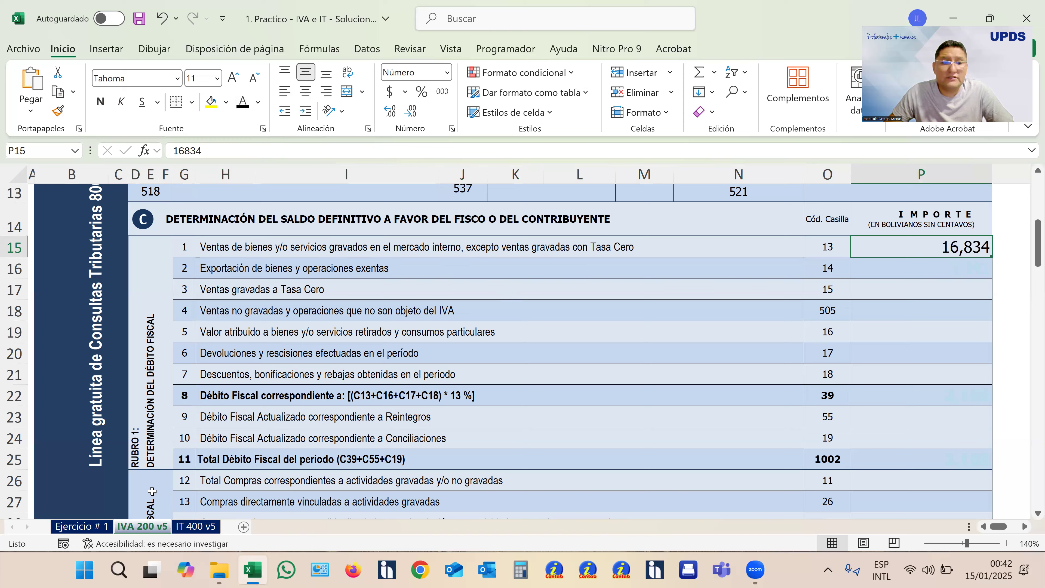
- Turn the hidden box 14 export and exempt operations amount black, cross-checking it with the Turistas Extranjeros income in the exercise
click(81, 526)
drag(144, 408, 412, 408)
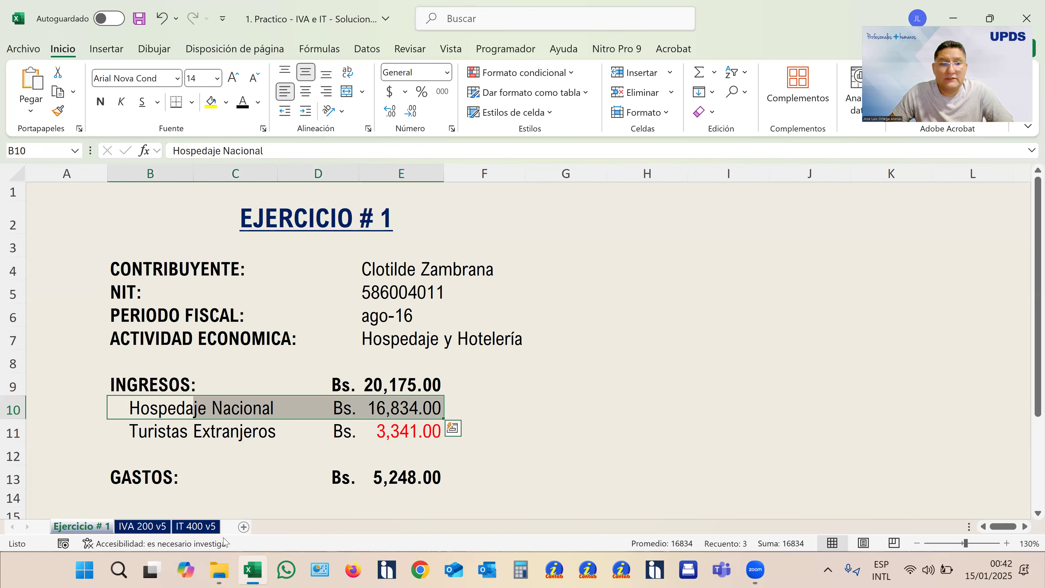
drag(162, 432, 412, 432)
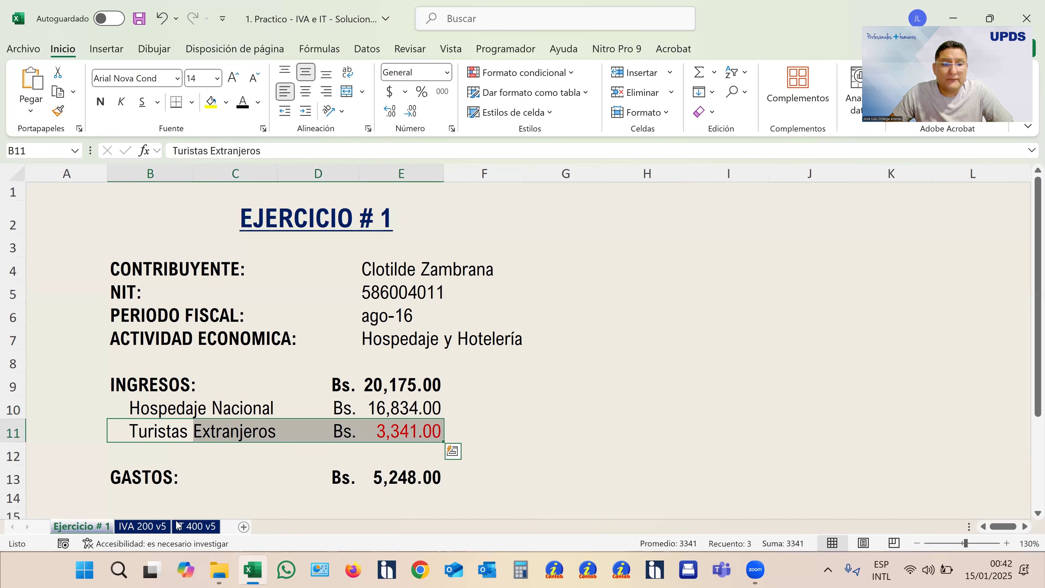
click(148, 527)
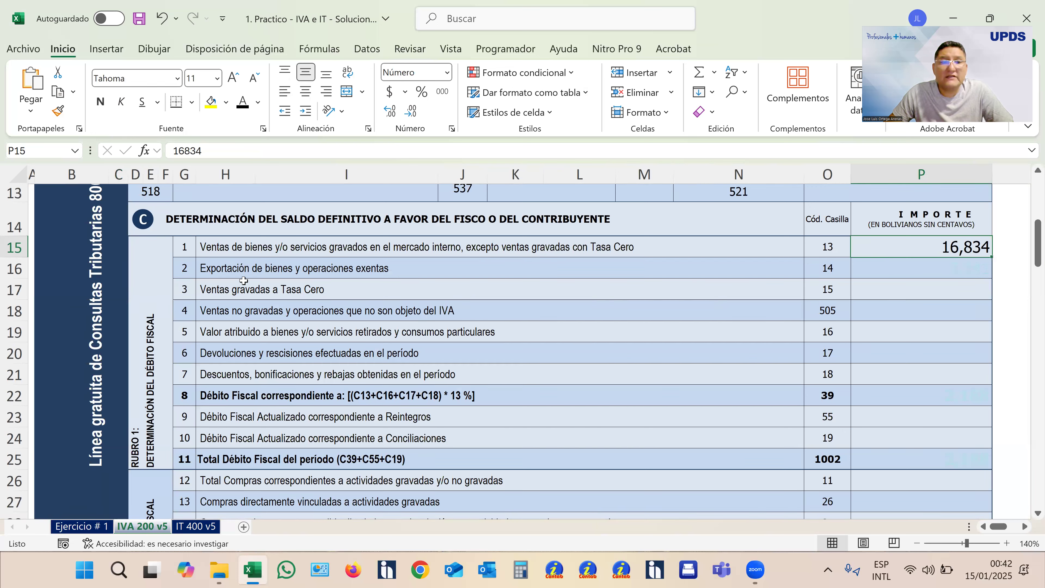
click(927, 271)
click(243, 101)
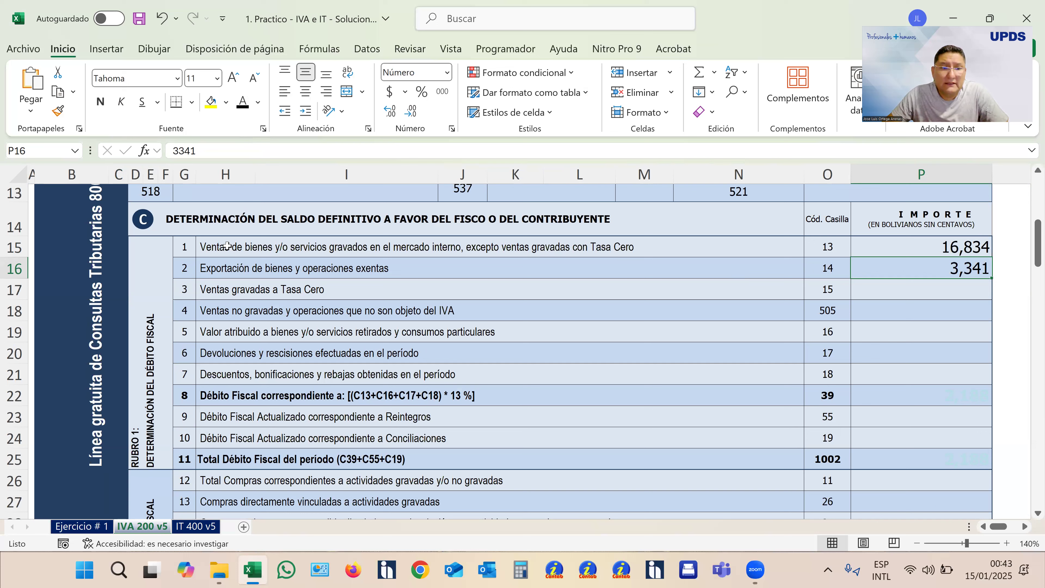
key(ctrl+Page_Up)
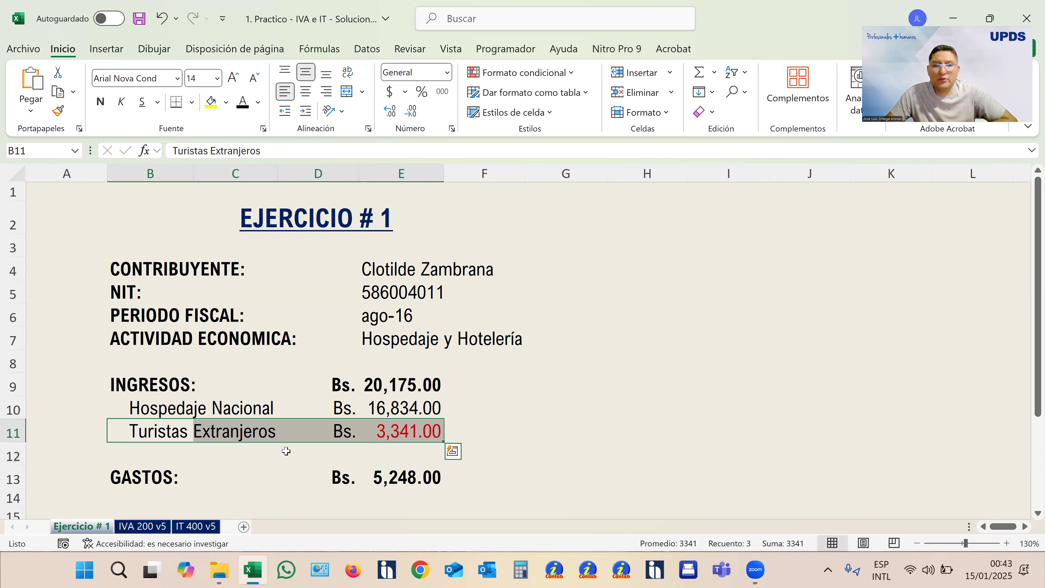
click(142, 526)
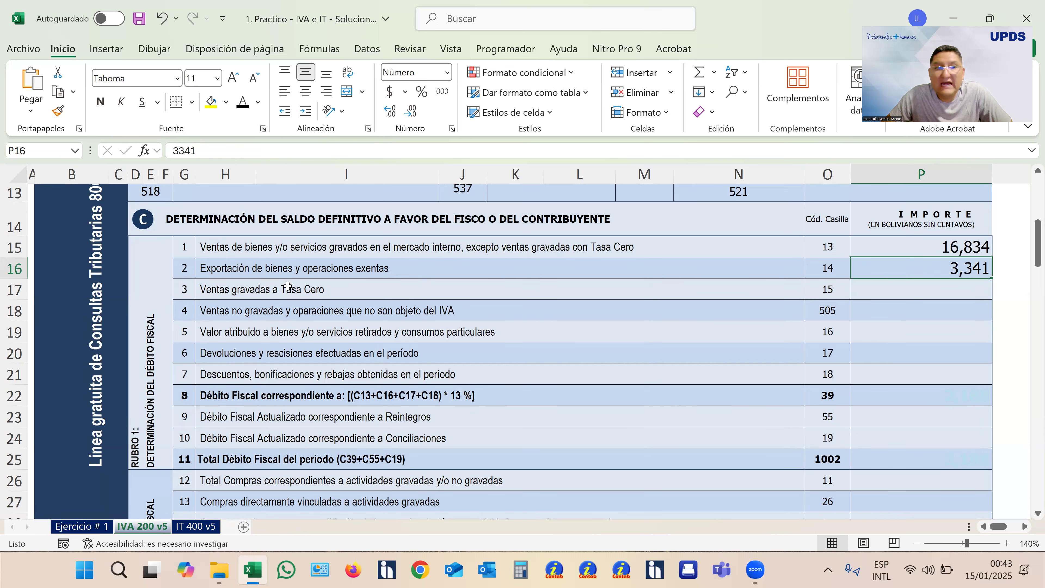
click(824, 271)
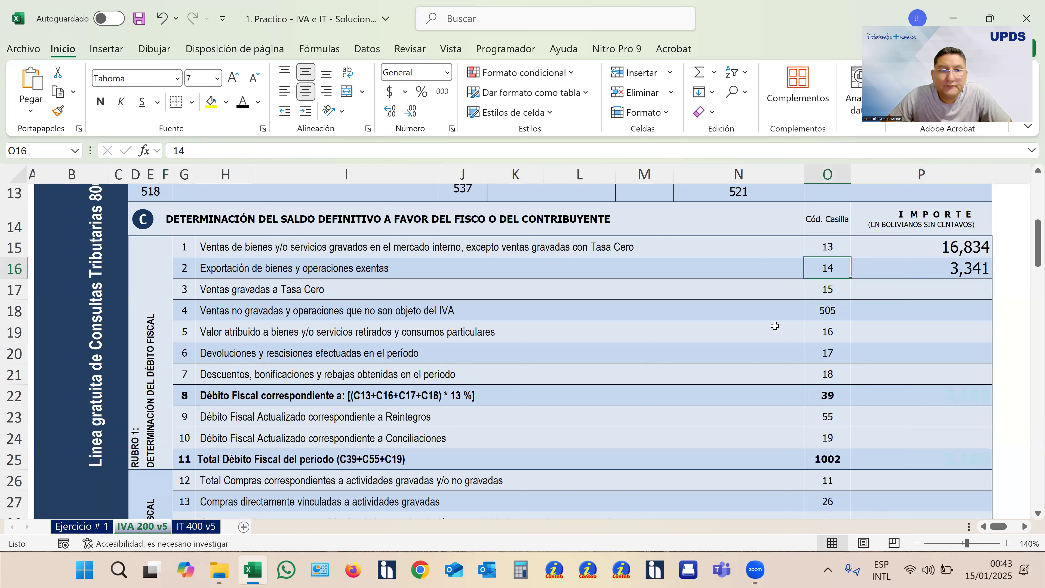
- Examine section C's tax debit lines 3 to 8 one by one, from zero-rate sales to the 13 % Débito Fiscal
click(8, 290)
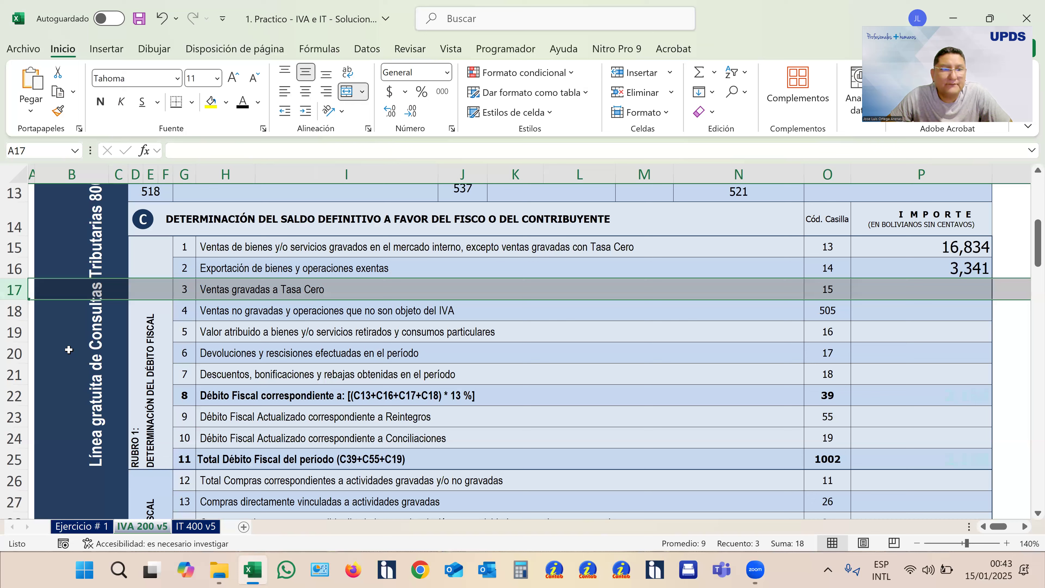
click(12, 313)
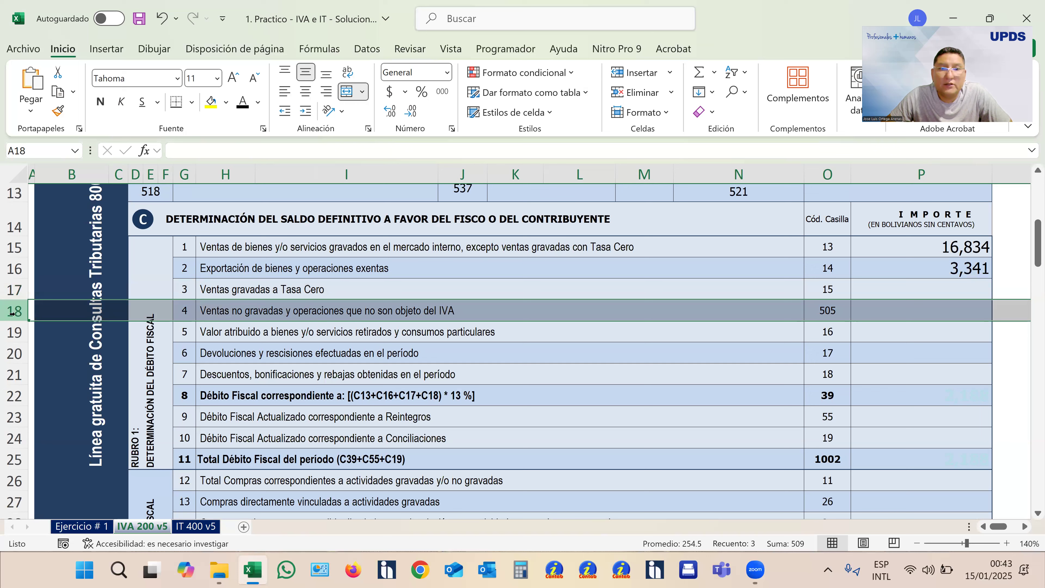
click(898, 312)
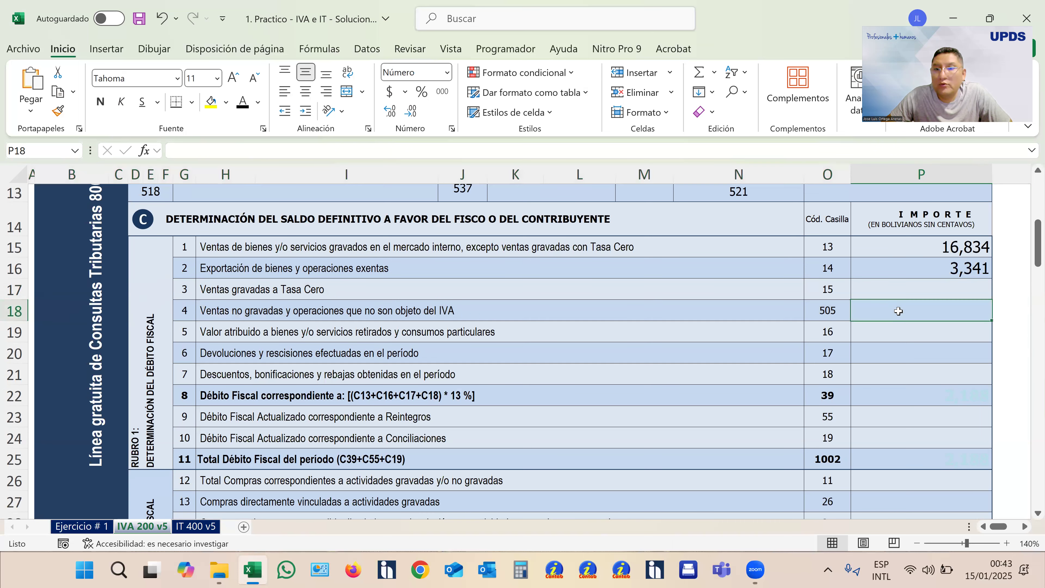
click(4, 314)
click(6, 332)
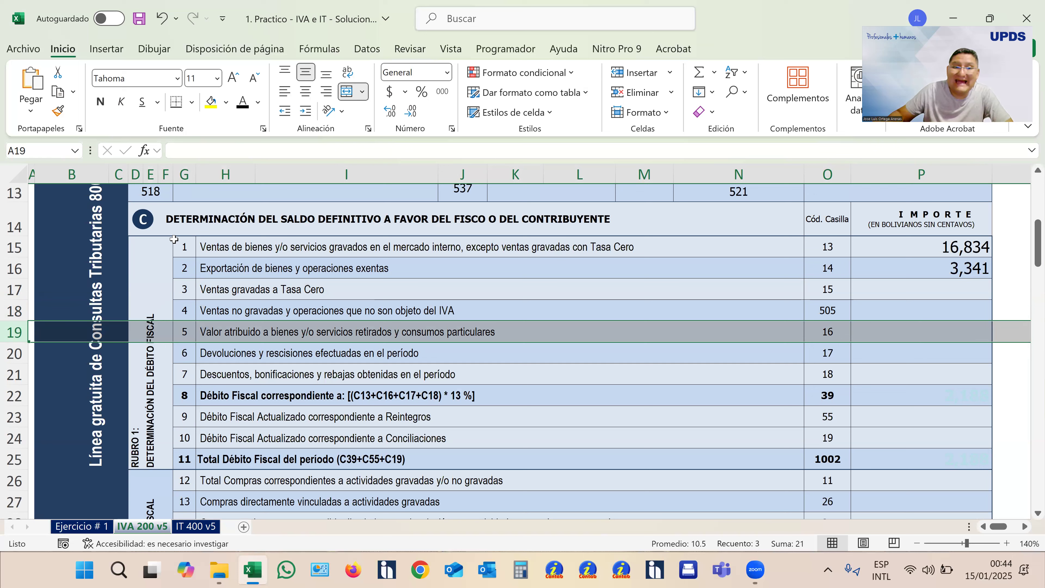
click(12, 354)
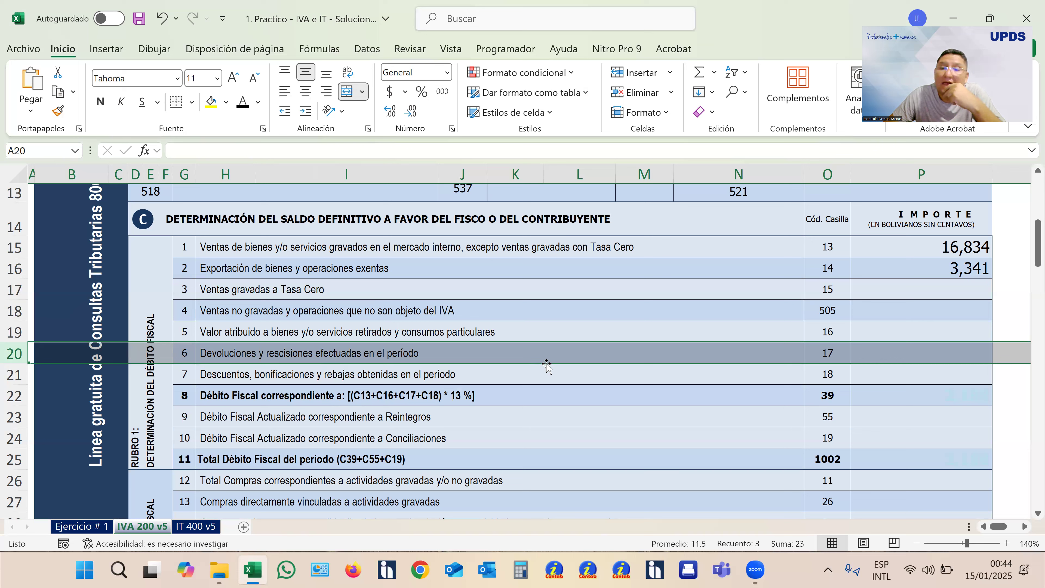
click(16, 373)
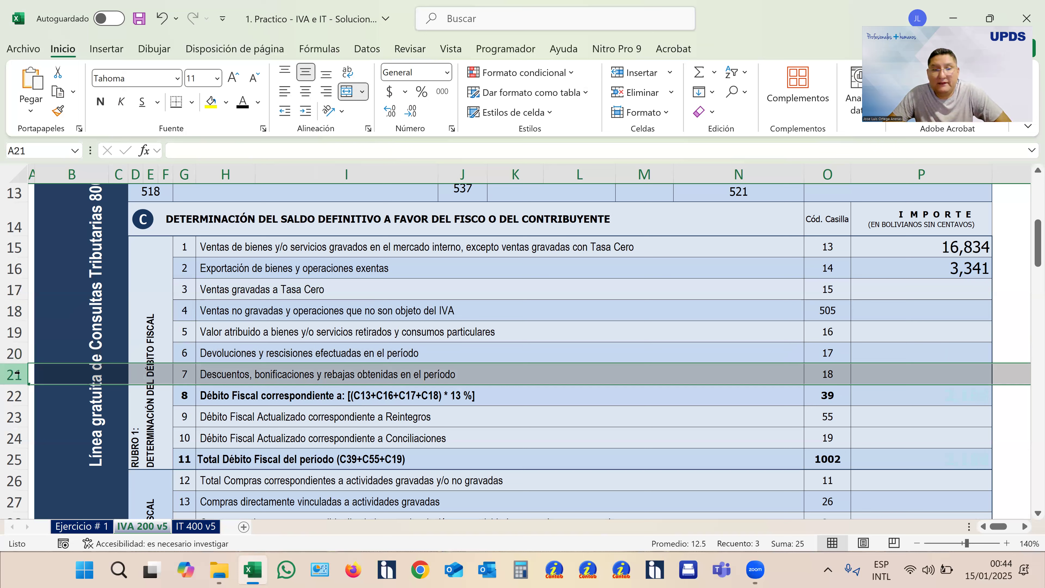
click(15, 397)
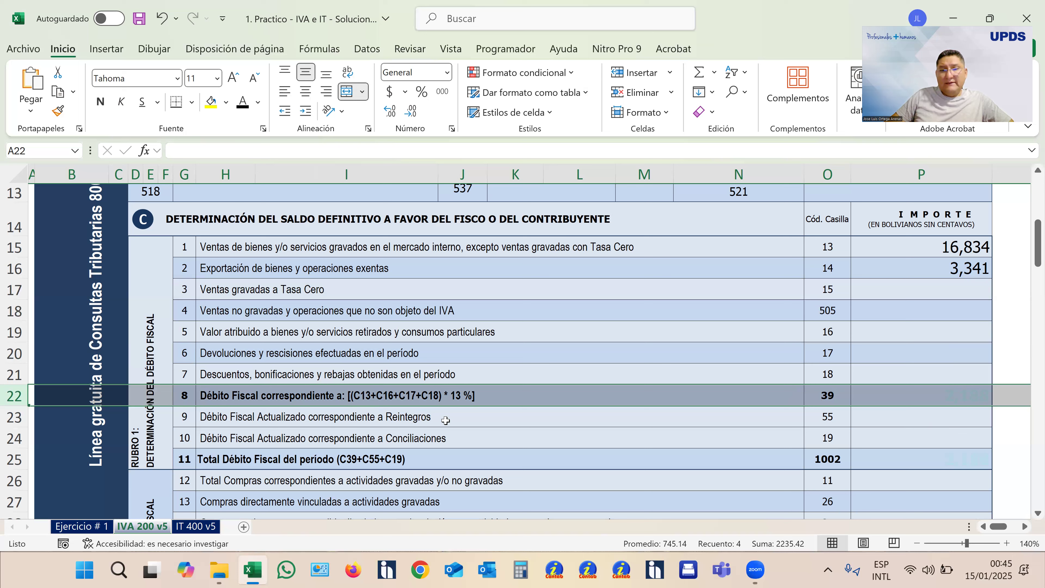
- Trace boxes 13, 16, 17 and 18 that feed the 13 % Débito Fiscal and turn the hidden box 39 amount black
click(894, 398)
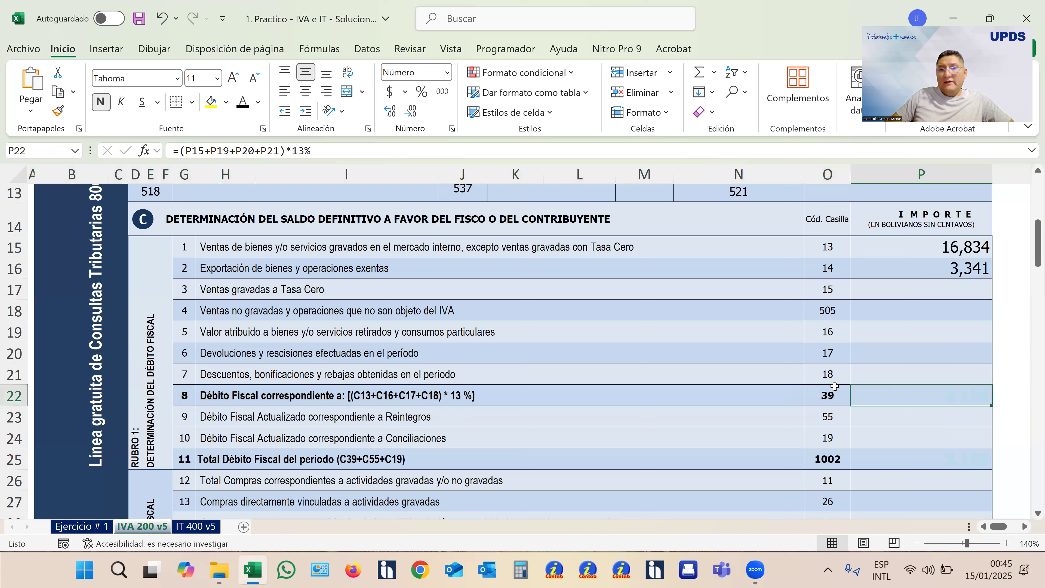
click(829, 246)
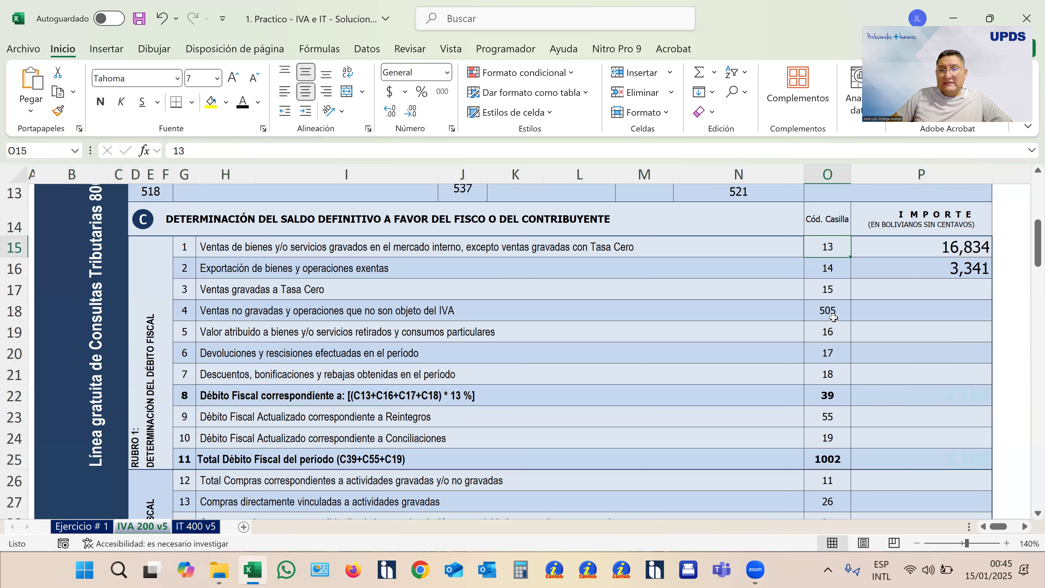
ctrl+click(836, 332)
ctrl+click(831, 353)
ctrl+click(835, 376)
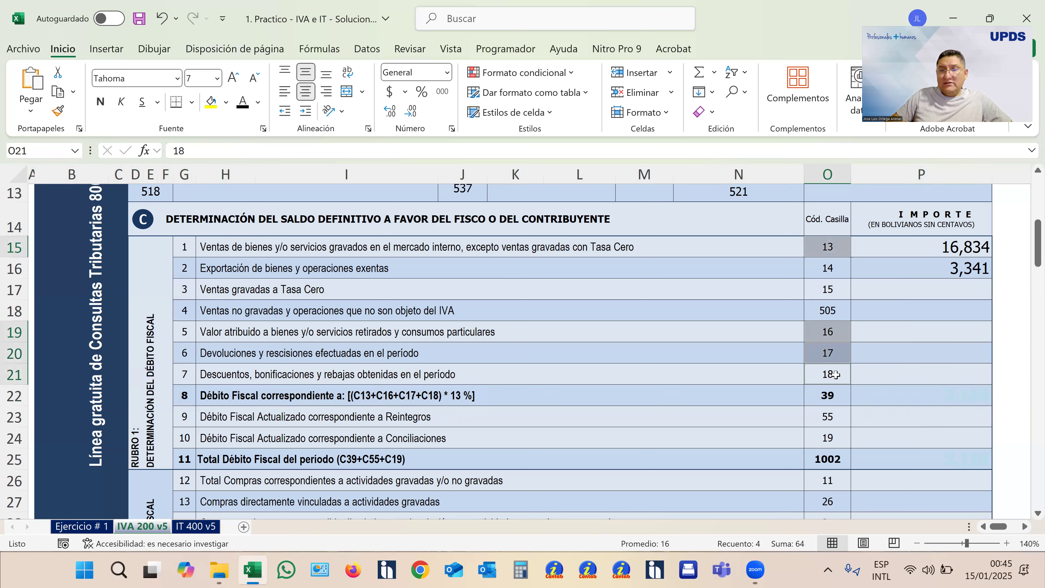
drag(842, 251, 903, 251)
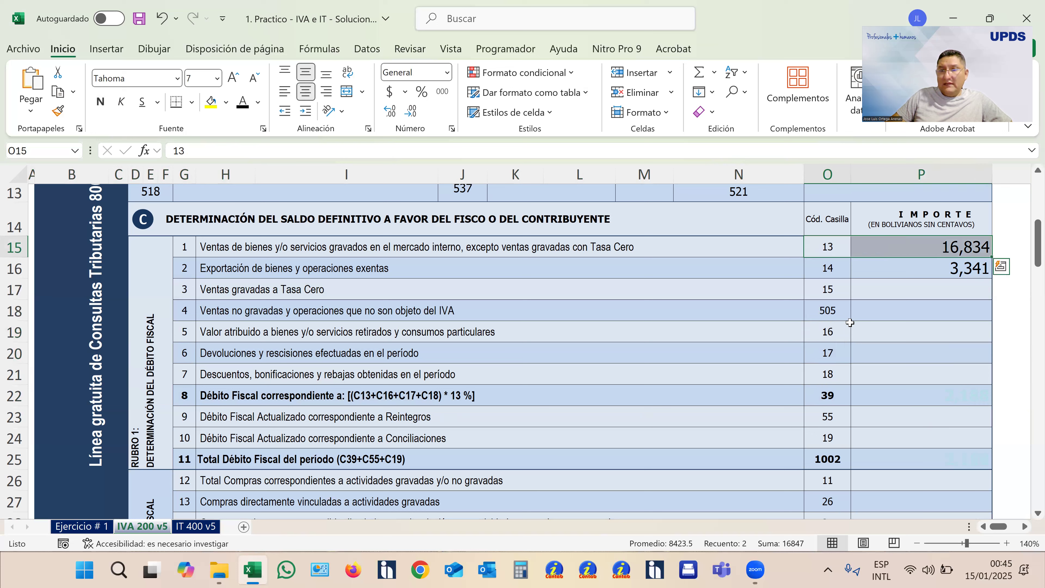
ctrl+drag(833, 332, 900, 355)
drag(837, 373, 926, 374)
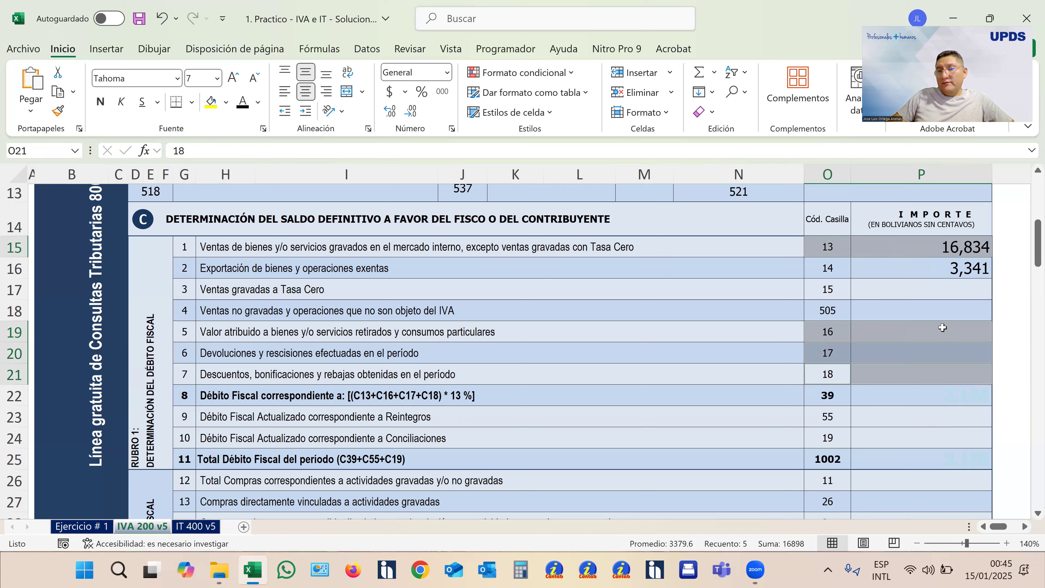
click(899, 399)
click(243, 103)
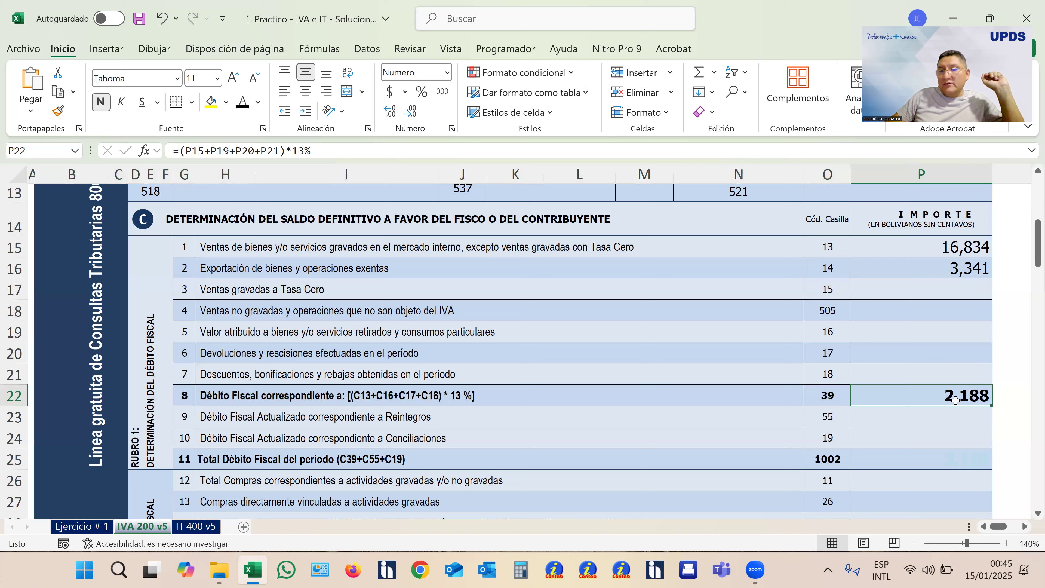
- Verify the box 39 Débito Fiscal in the Windows calculator by multiplying 16834 by 0.13, and close the calculator
click(521, 571)
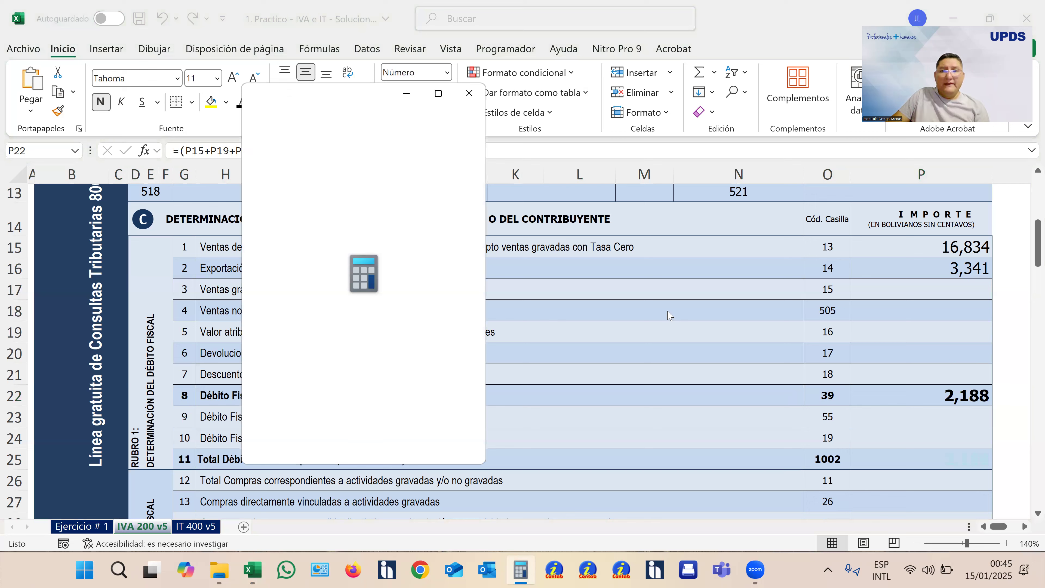
text(16834)
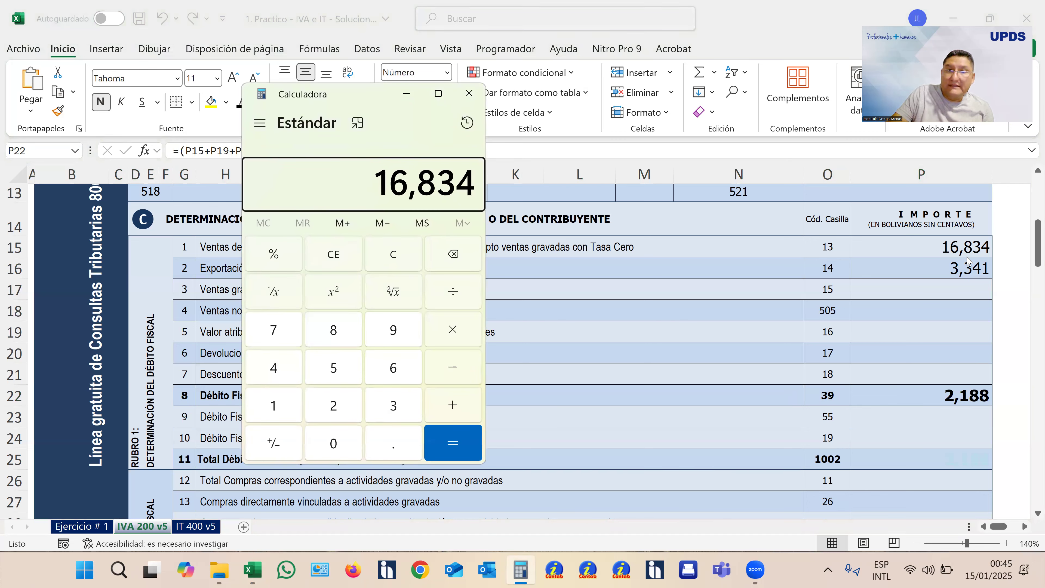
text(*0.13)
key(Return)
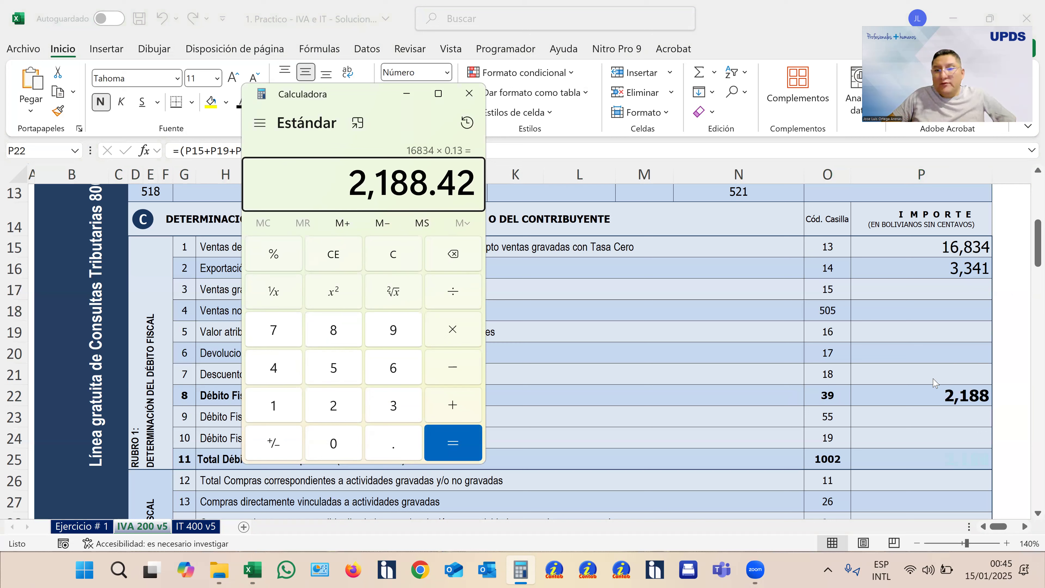
click(468, 95)
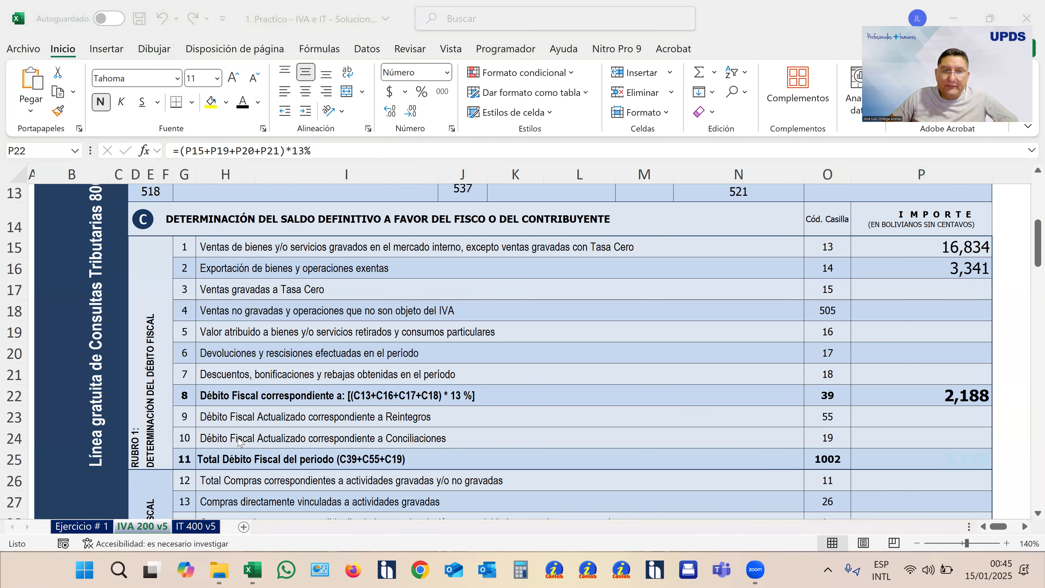
- Examine lines 9 and 10, the updated Débito Fiscal for Reintegros and Conciliaciones, along with their amount boxes
click(226, 421)
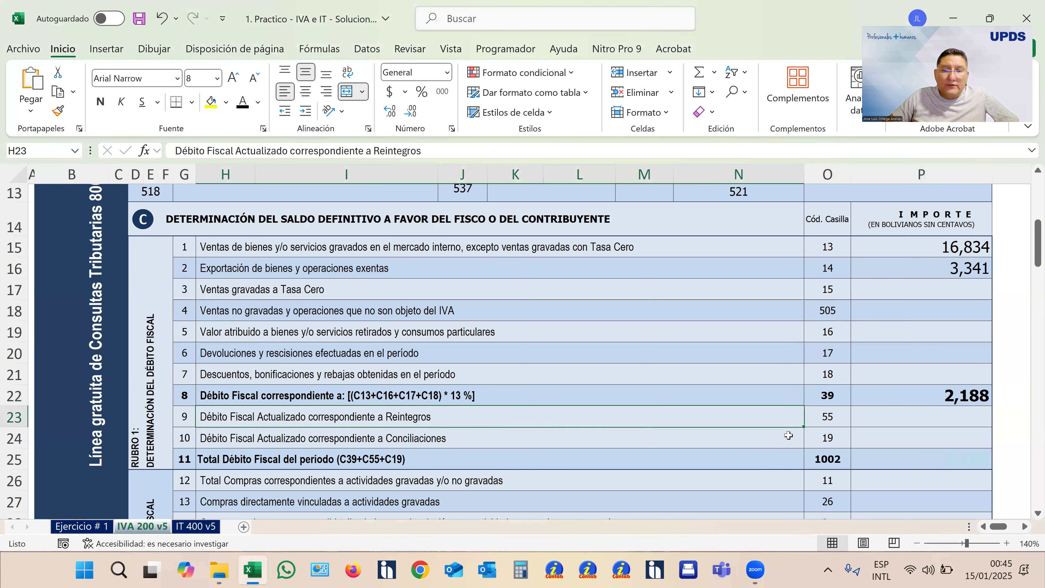
click(919, 420)
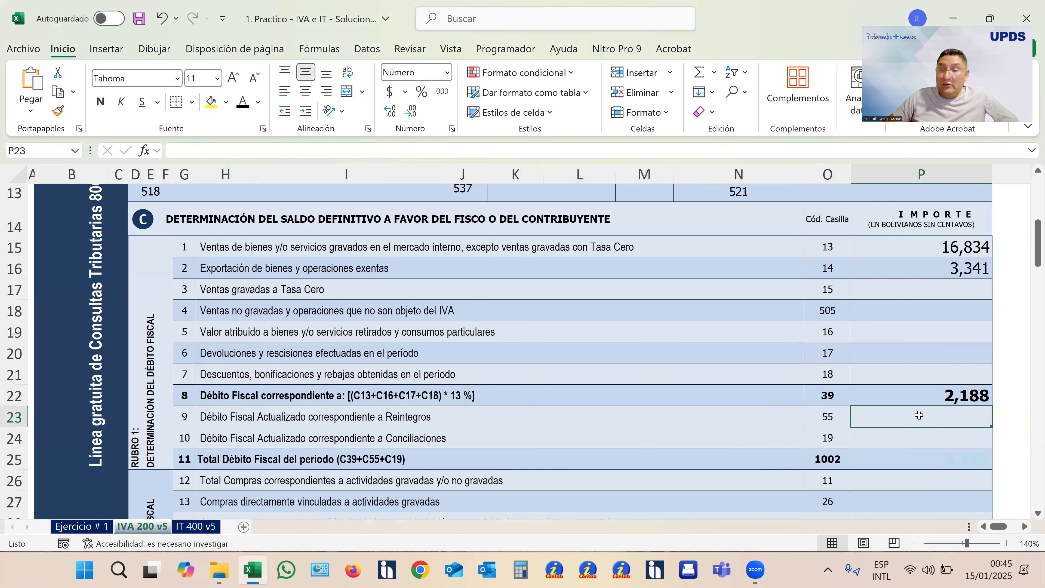
click(920, 437)
click(261, 437)
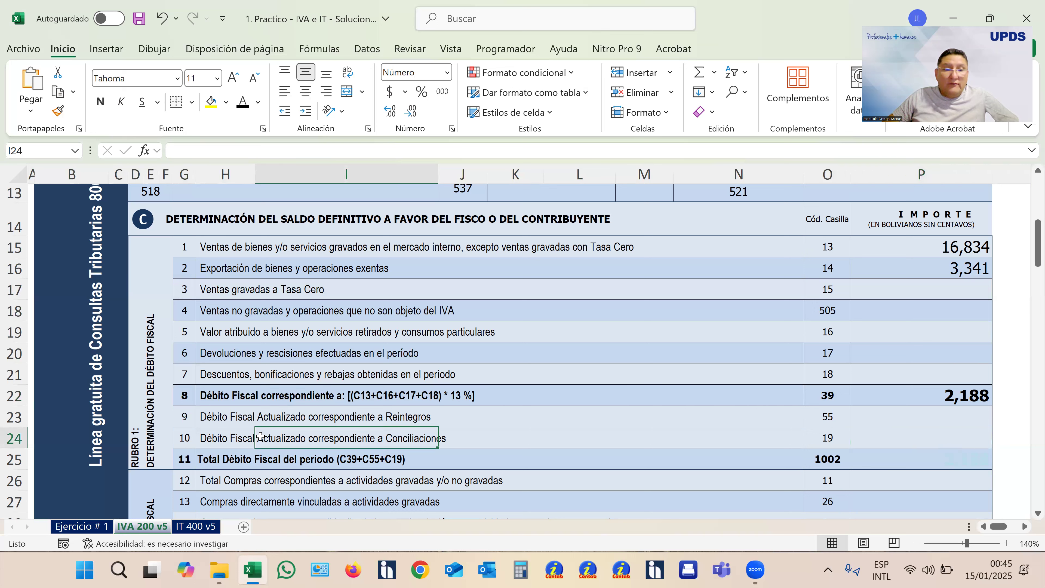
click(222, 442)
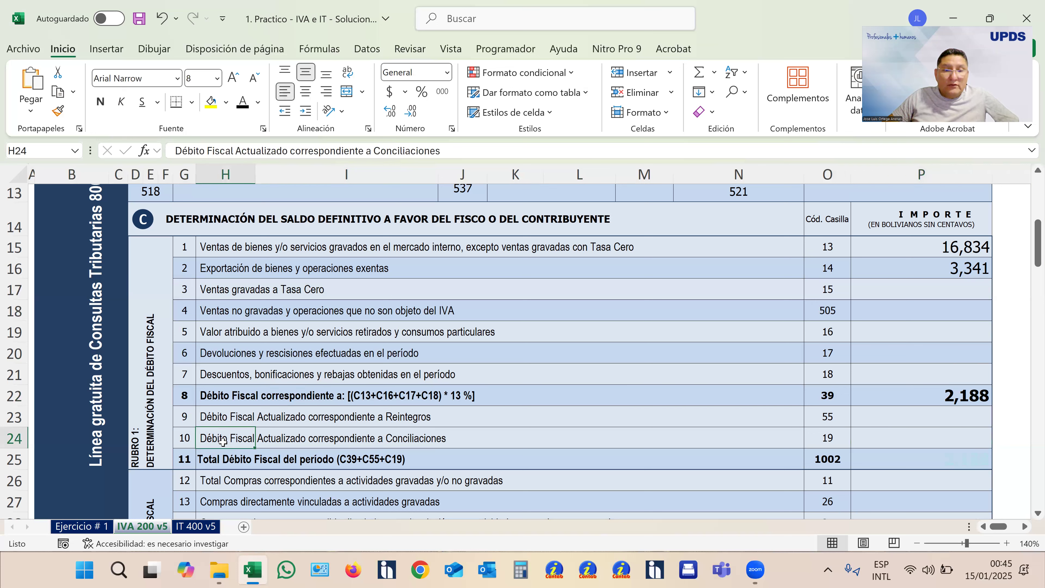
click(909, 446)
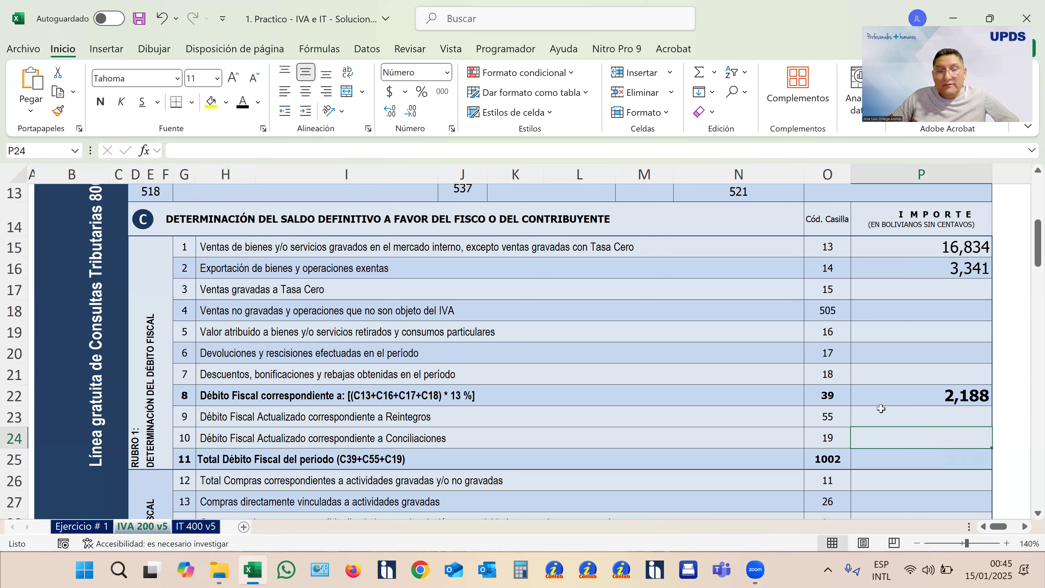
- Turn the hidden Total Débito Fiscal amount in box 1002 black, checking boxes 39, 55 and 19 that it adds up
click(191, 460)
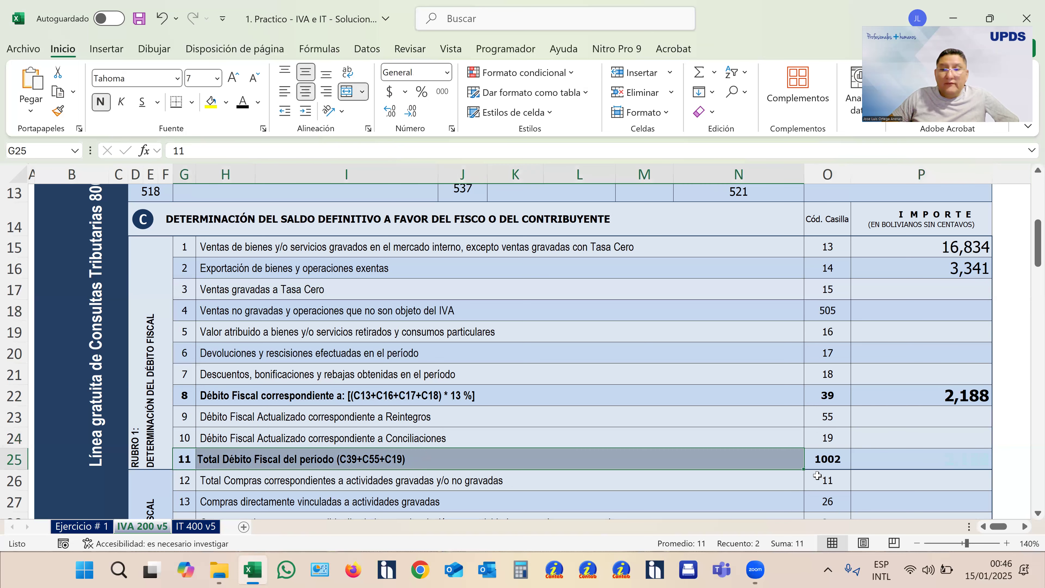
click(887, 466)
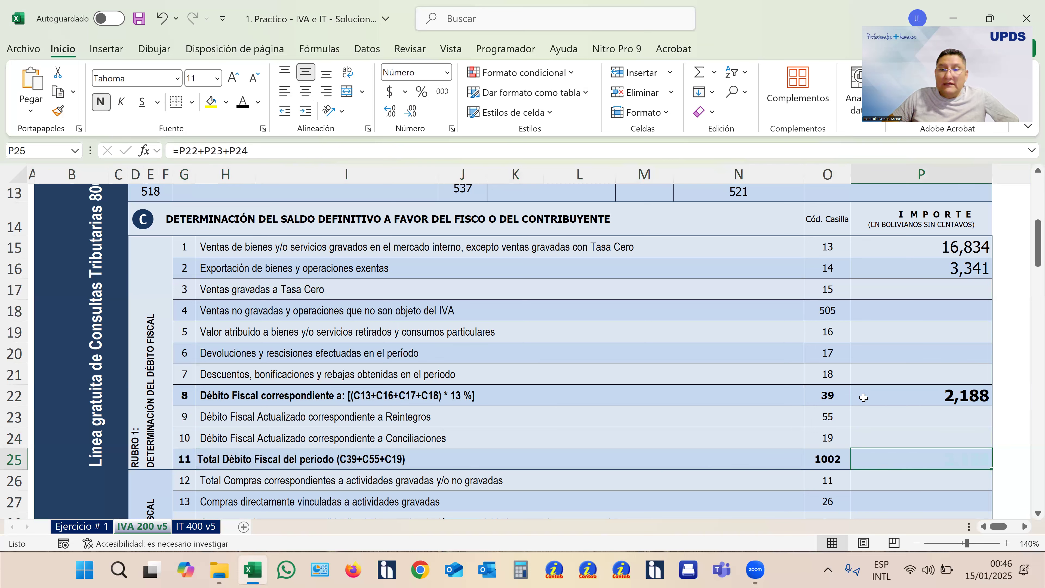
click(880, 398)
click(877, 417)
click(867, 442)
drag(884, 472, 887, 464)
click(890, 462)
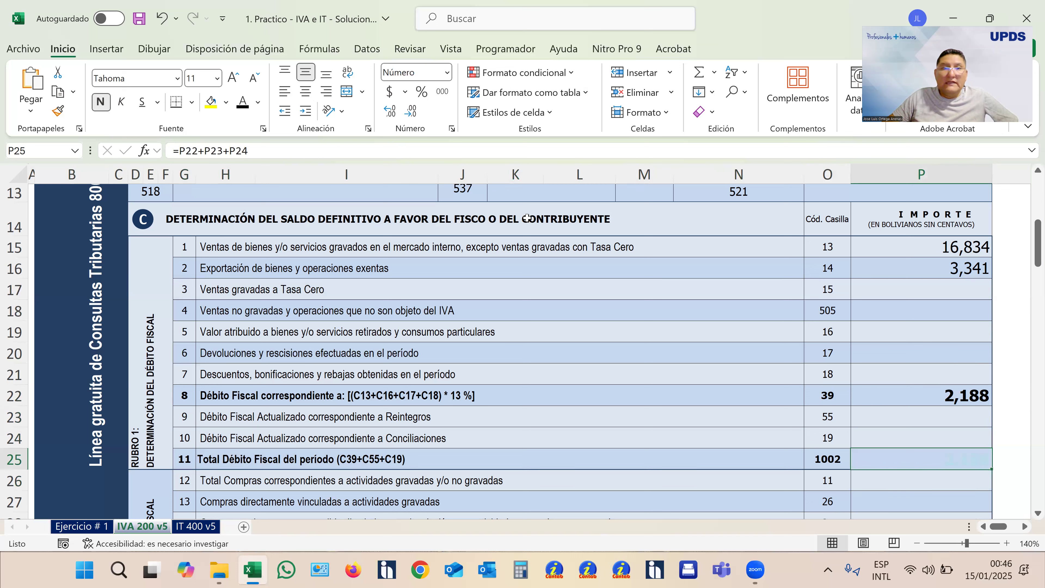
click(246, 106)
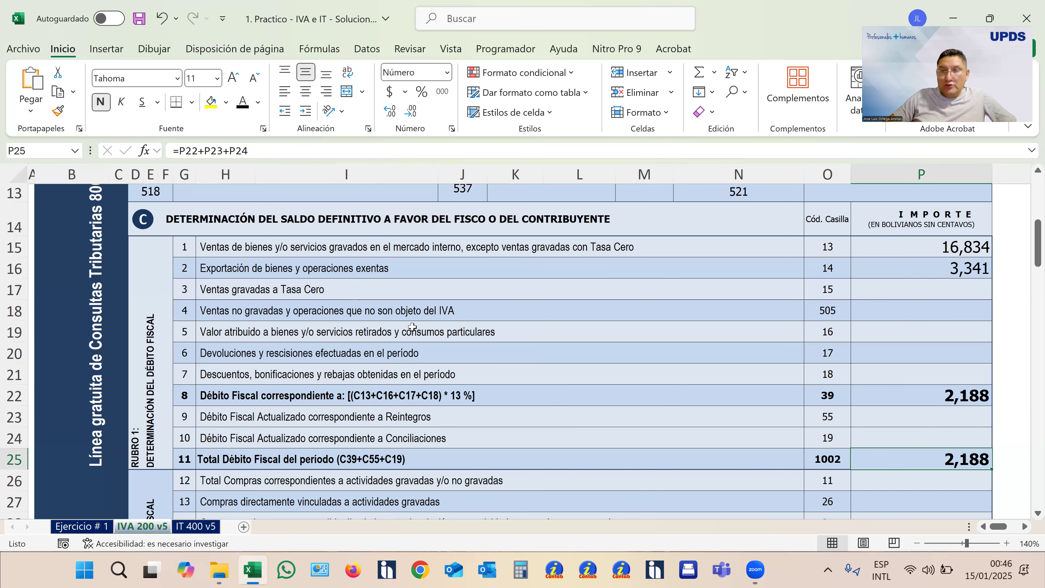
- Turn the hidden total purchases amount in box 11 of Rubro 2 black, cross-checking it with the GASTOS figure in the exercise
scroll(413, 327, down, 3)
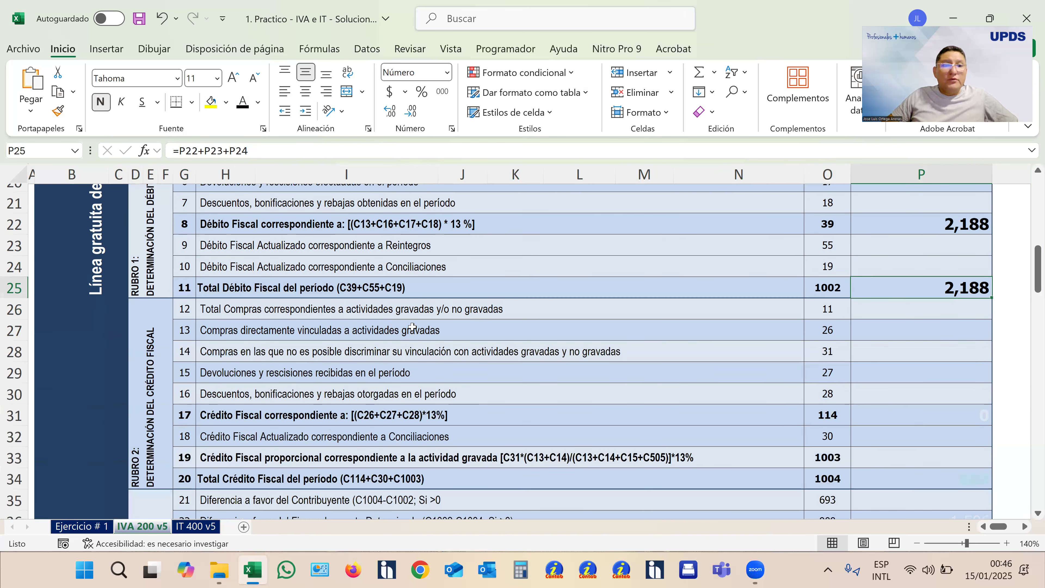
scroll(413, 328, down, 1)
click(187, 260)
click(188, 429)
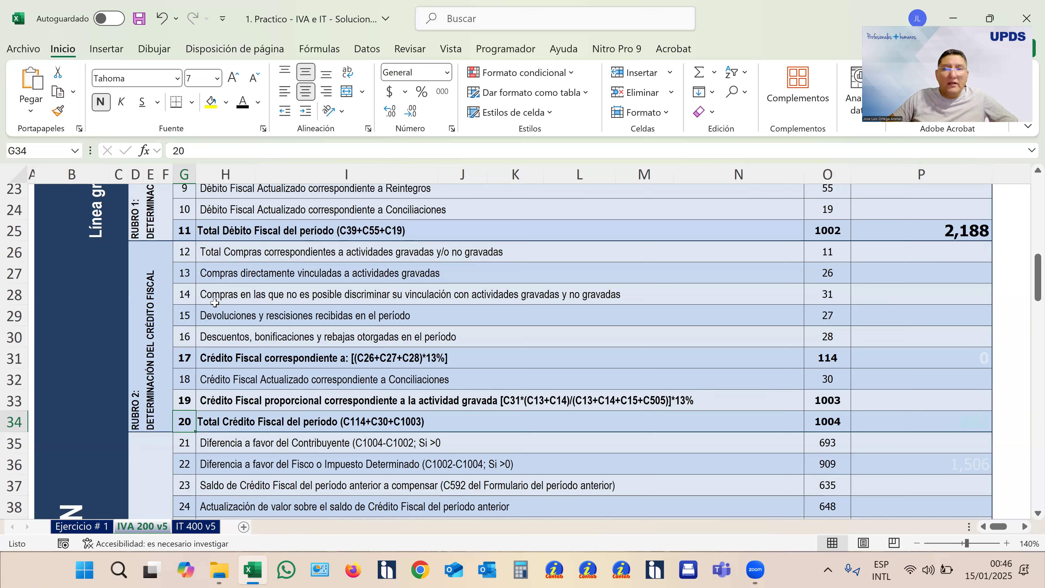
click(234, 255)
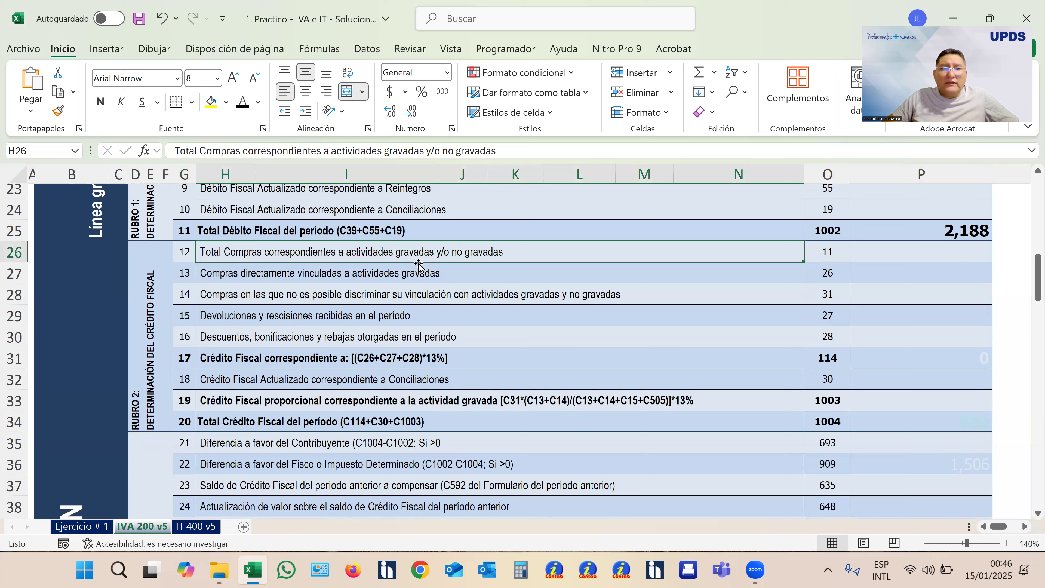
click(919, 251)
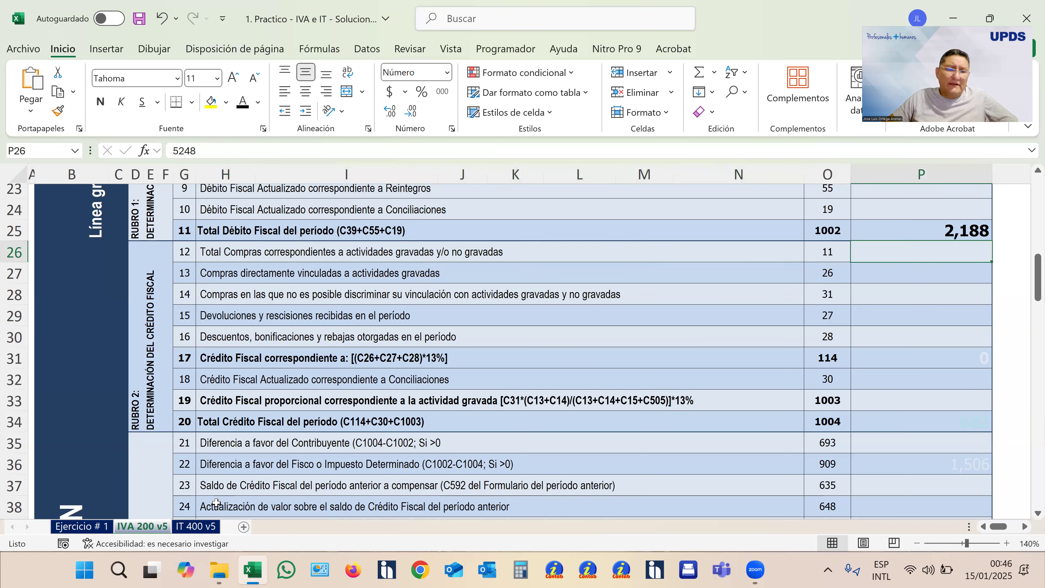
click(85, 527)
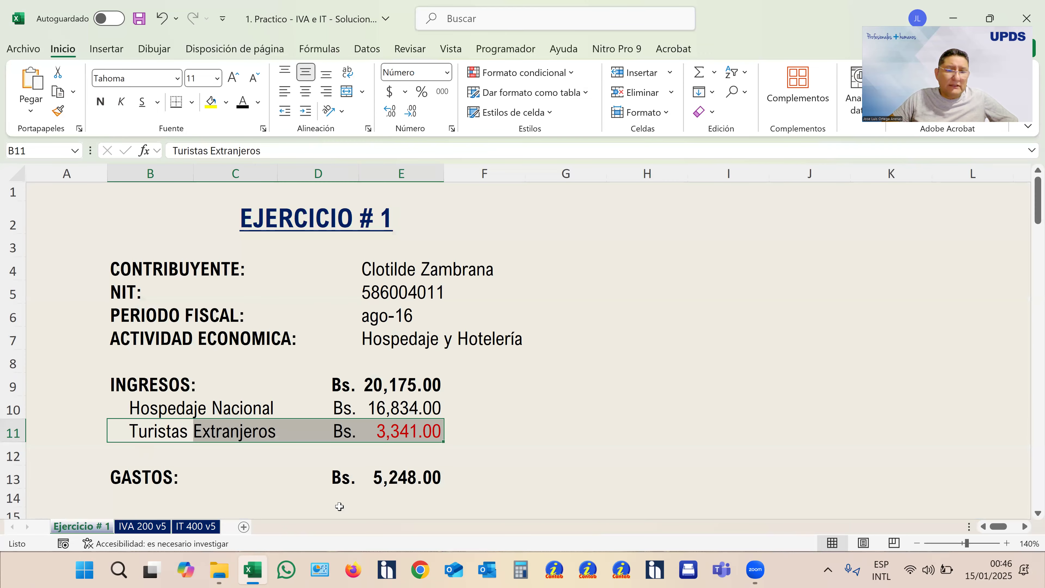
click(407, 494)
click(377, 485)
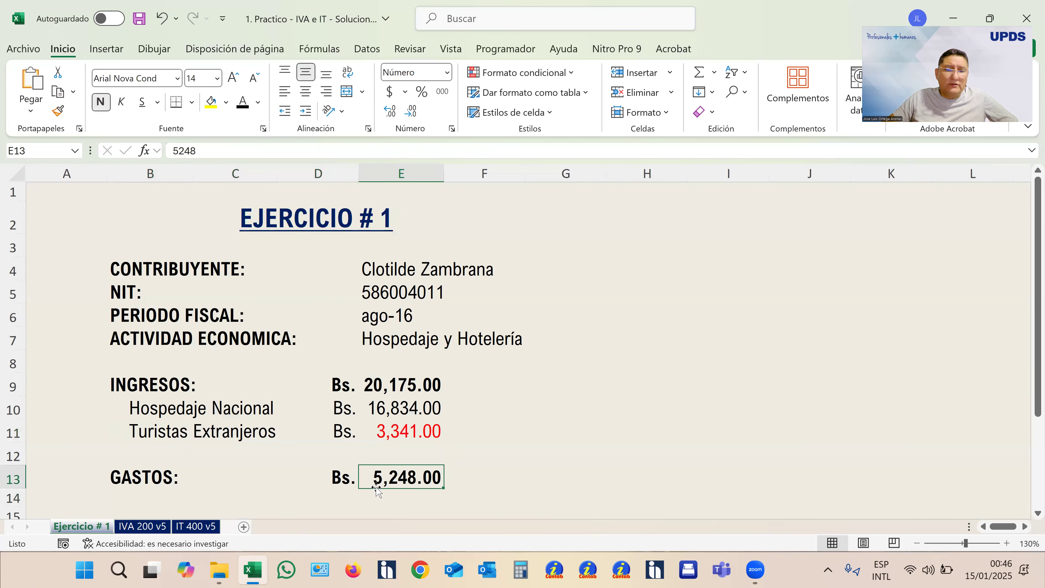
click(144, 527)
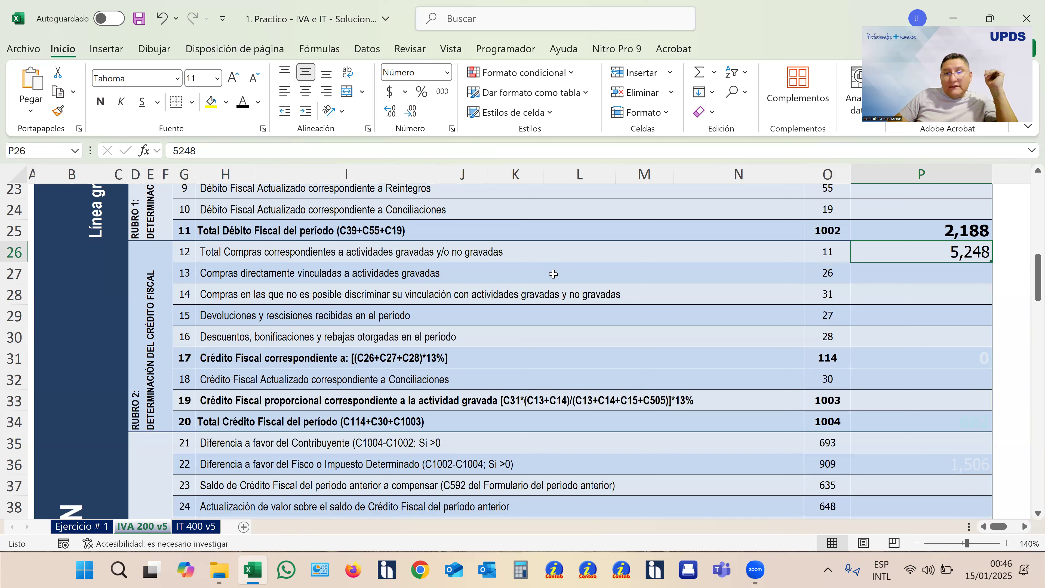
- Compare purchase box 26 with the taxed and exempt sales in Rubro 1, and turn the hidden box 31 amount black
click(918, 274)
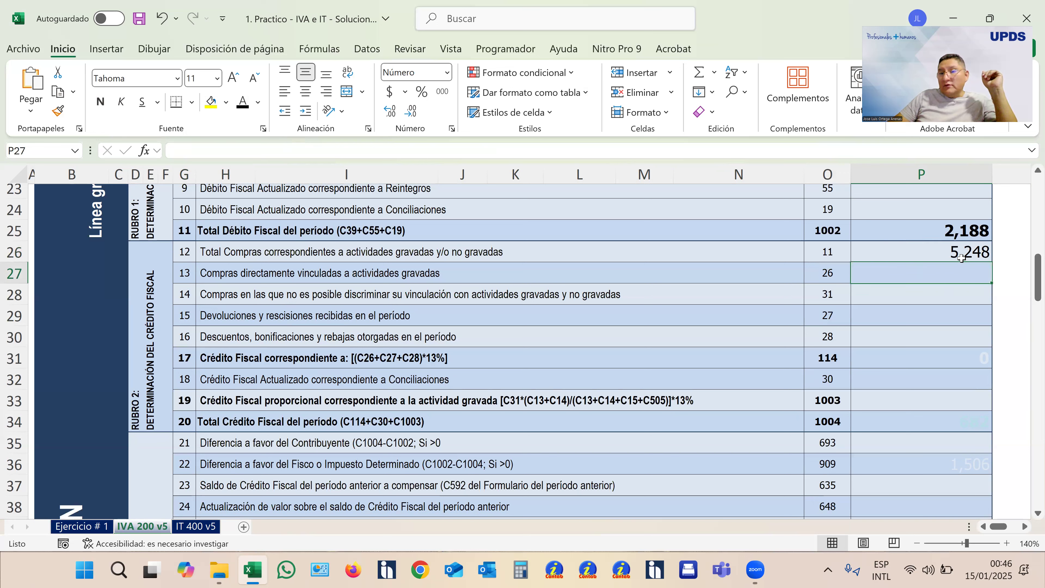
scroll(961, 280, up, 2)
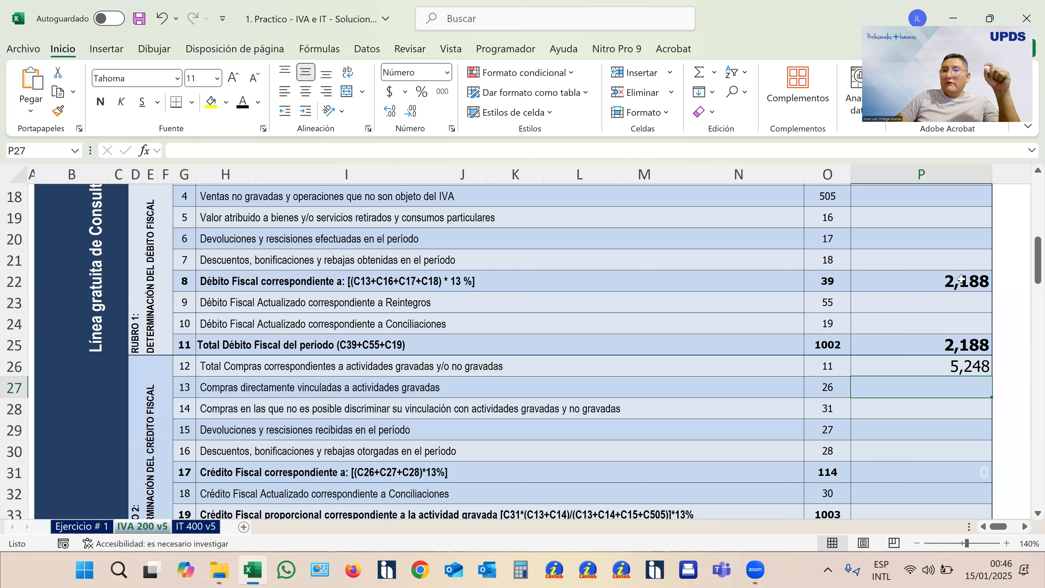
scroll(962, 279, up, 3)
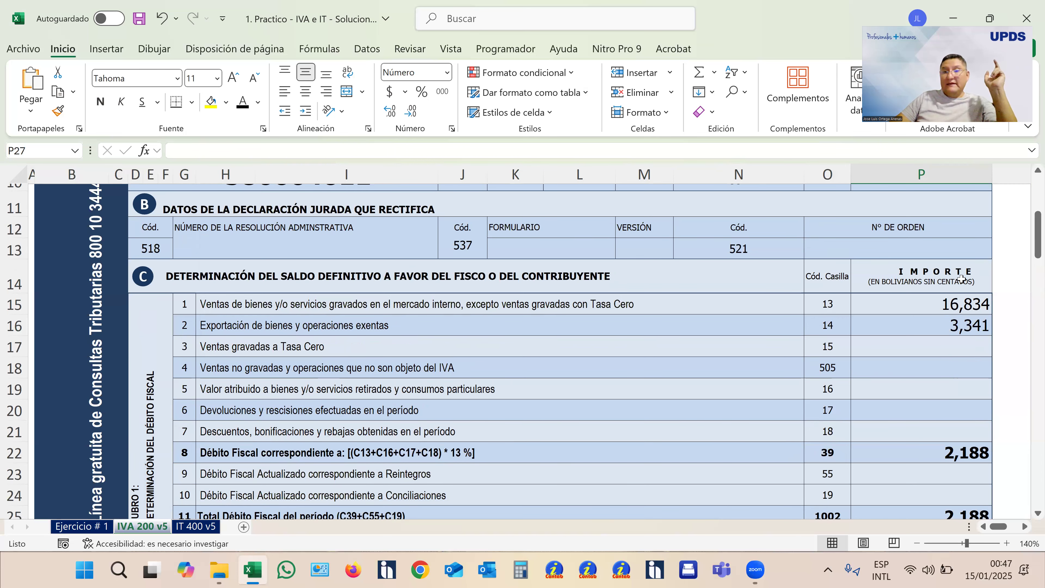
scroll(962, 279, down, 3)
scroll(952, 275, up, 2)
scroll(952, 274, down, 1)
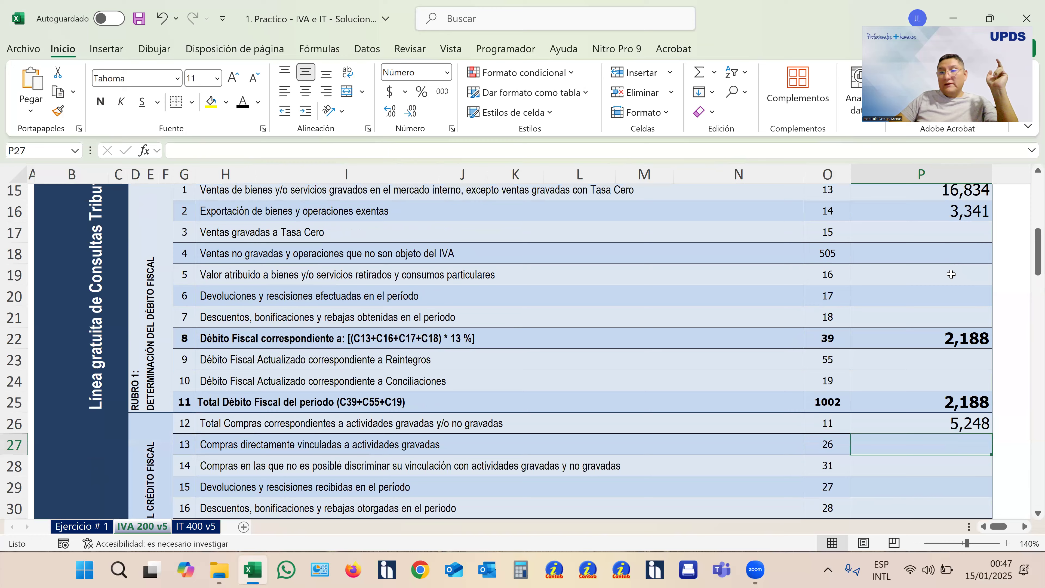
scroll(952, 274, down, 2)
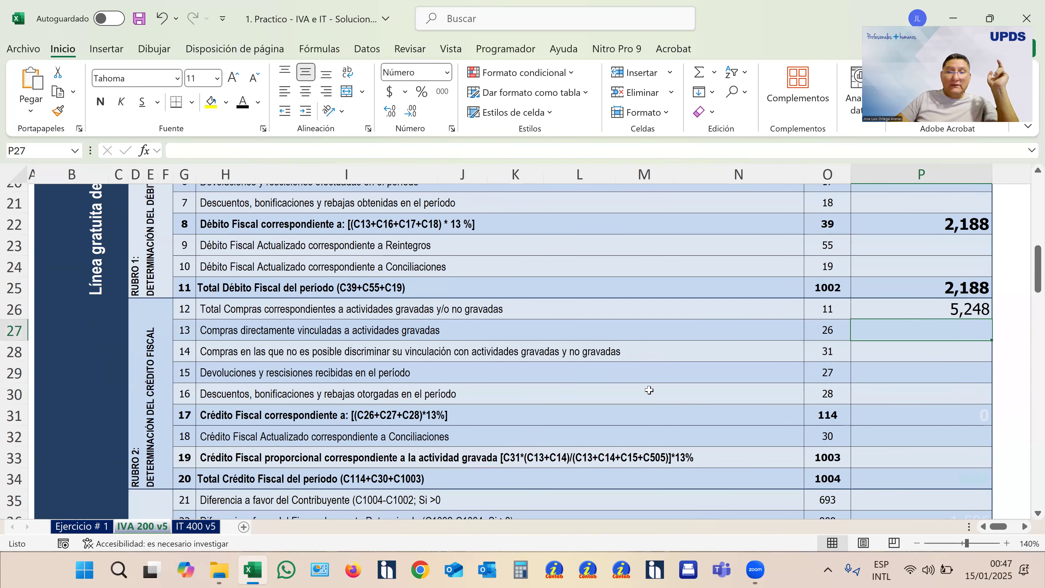
click(955, 355)
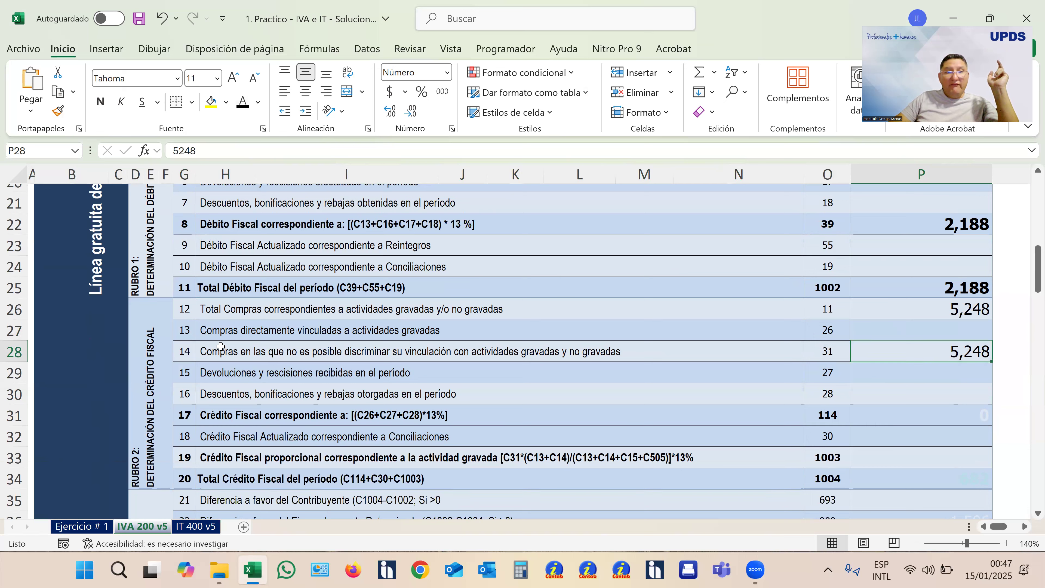
- Examine line 14's description and the returns and discounts lines 15 and 16 of Rubro 2, including boxes 27 and 28
click(234, 359)
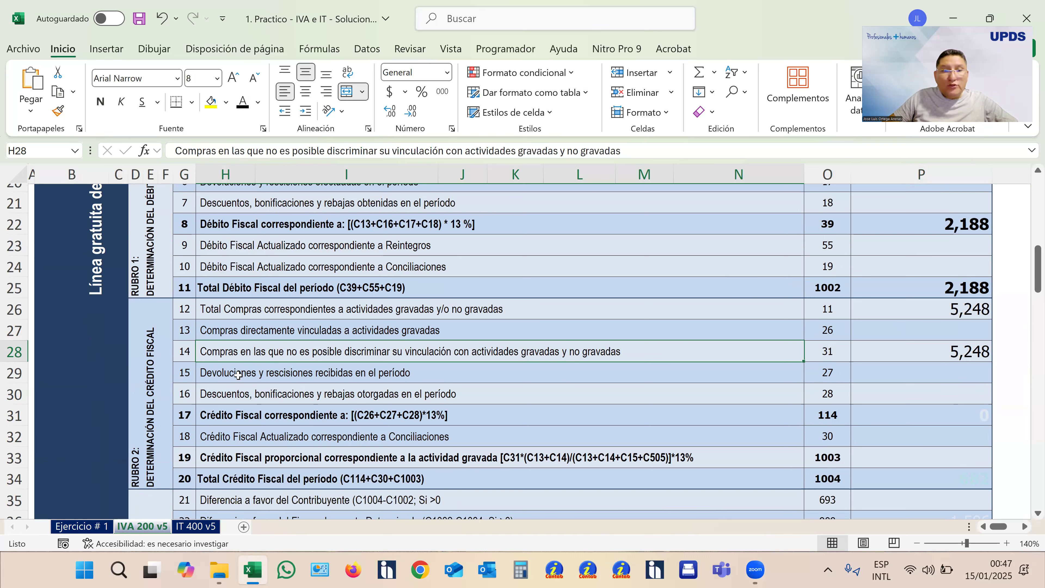
click(239, 373)
click(895, 370)
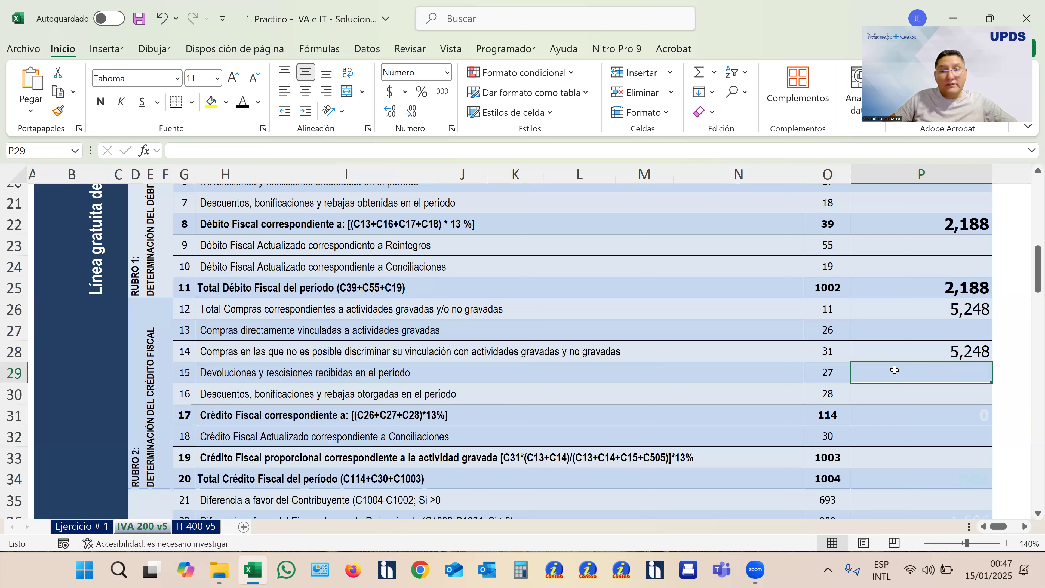
click(937, 398)
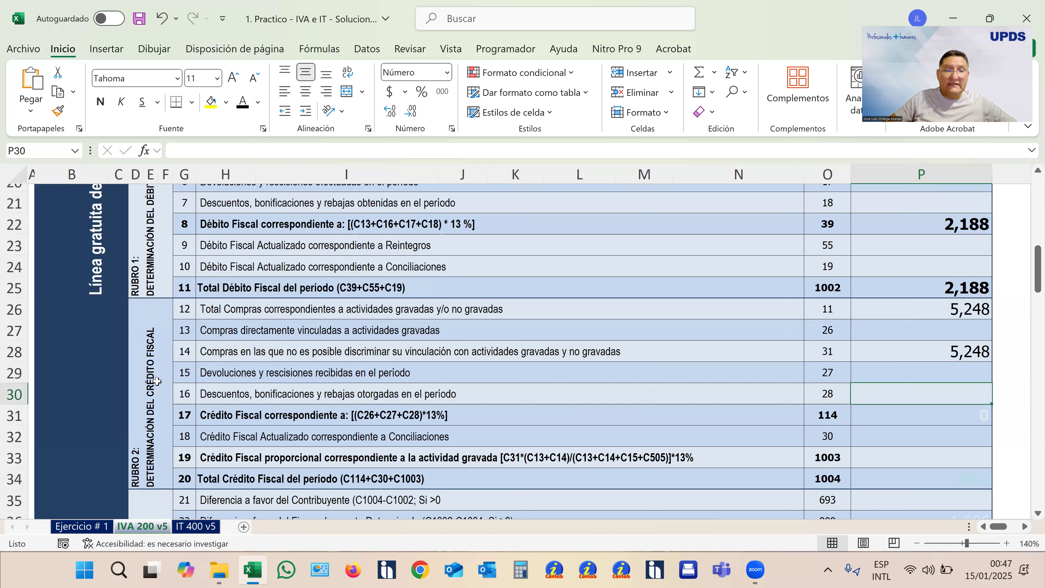
- Turn the hidden Crédito Fiscal amount in box 114 of Rubro 2 black, checking boxes 26, 27 and 28 that its formula uses
click(15, 375)
click(14, 395)
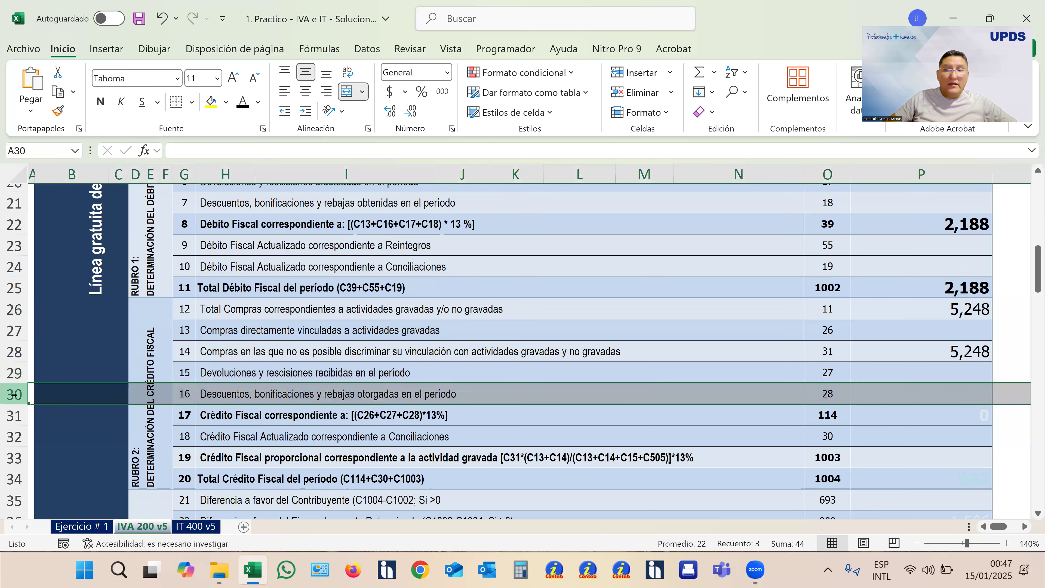
click(13, 416)
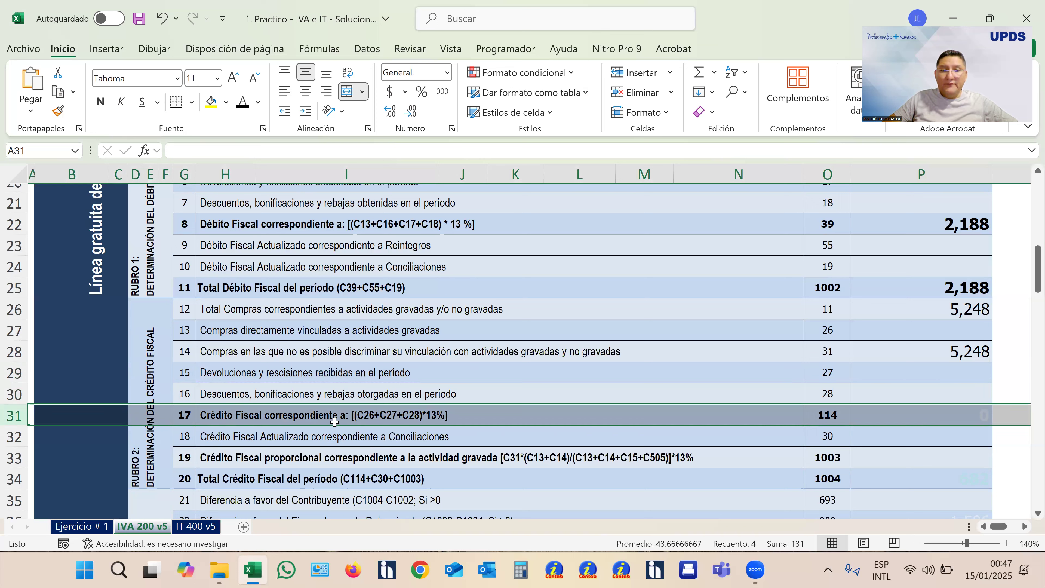
click(898, 416)
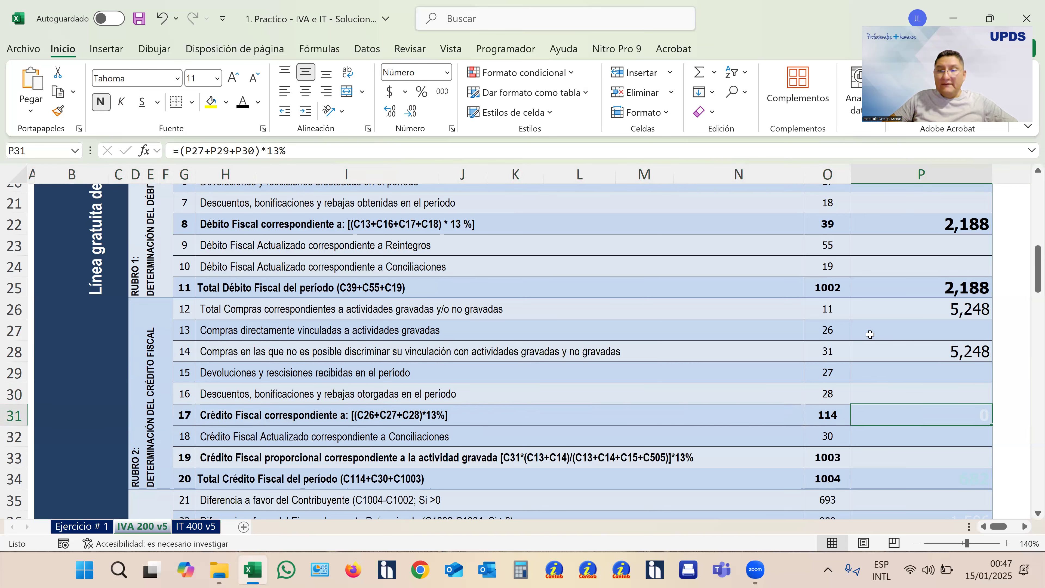
drag(846, 330, 864, 330)
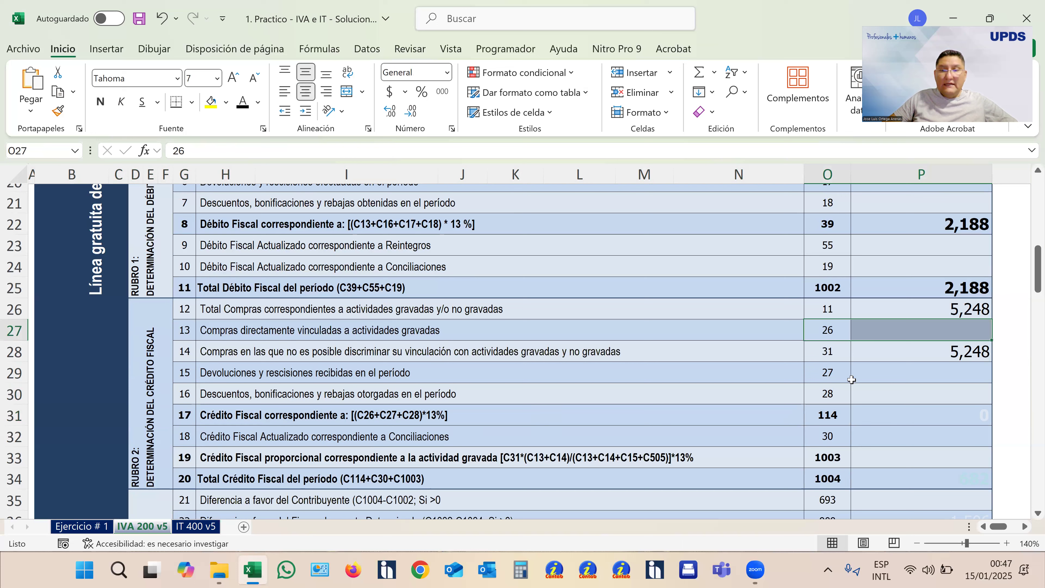
drag(837, 374, 875, 396)
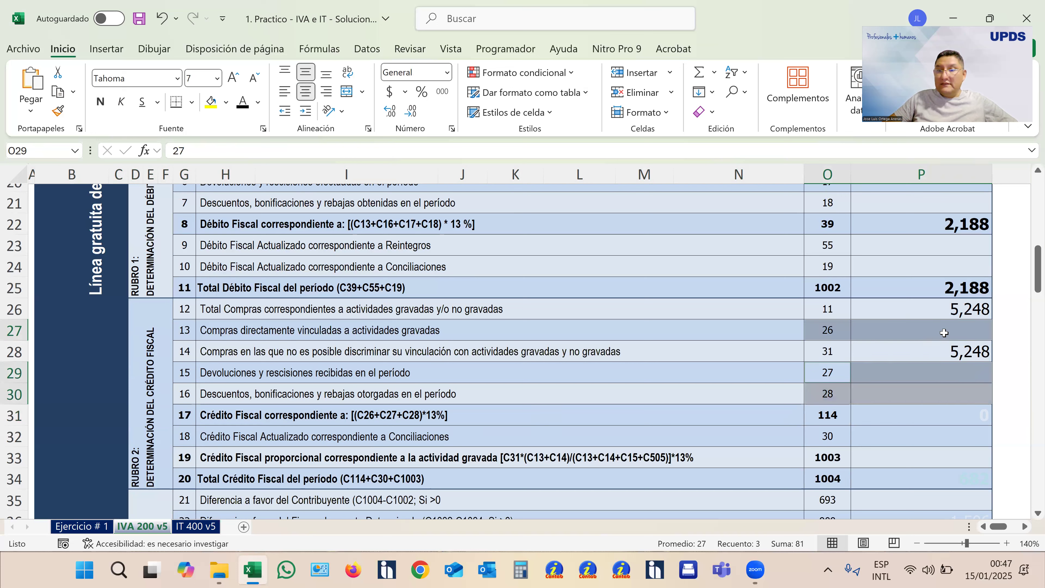
click(897, 416)
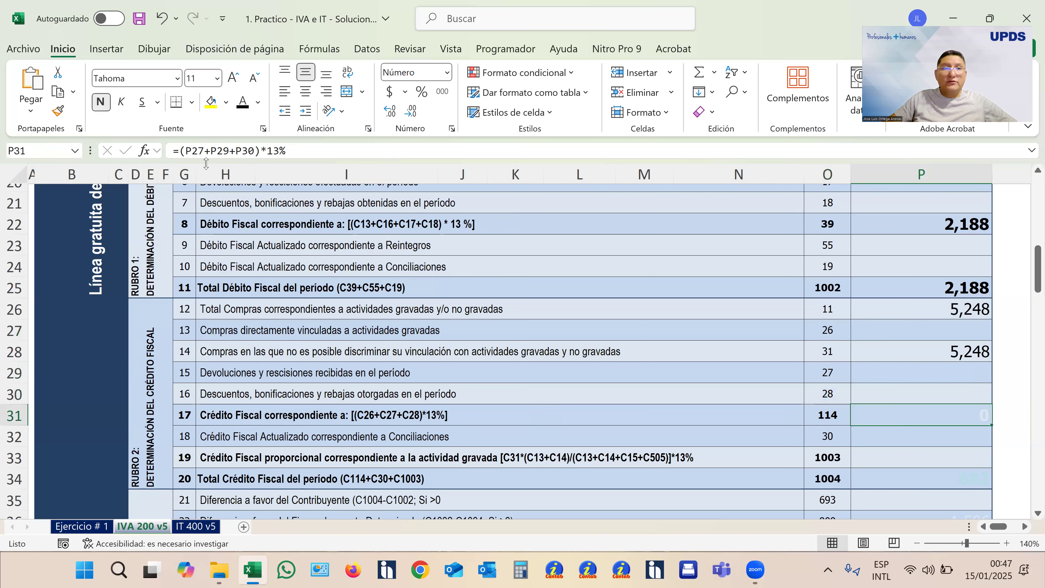
click(243, 101)
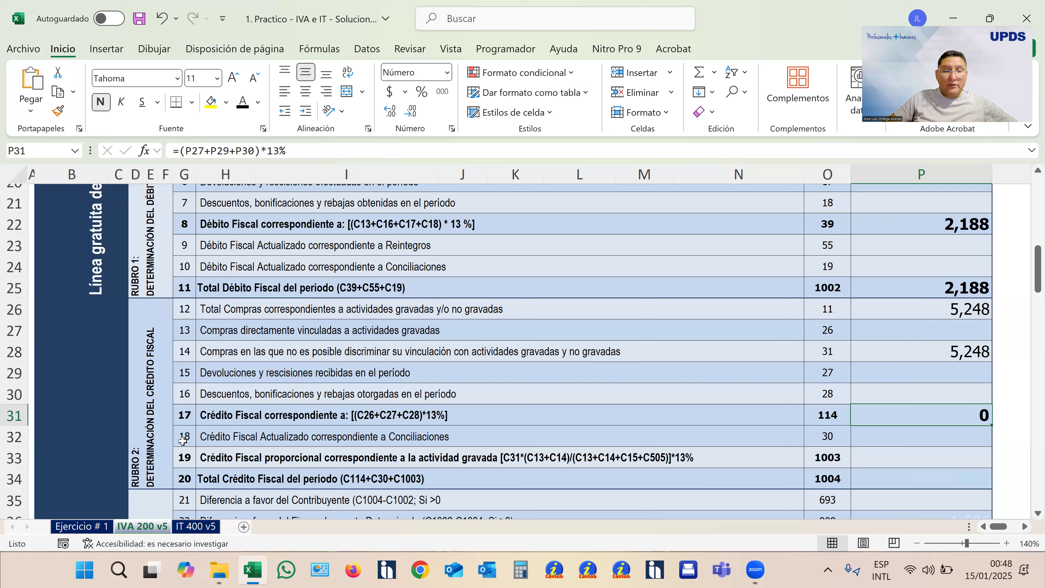
- Check line 18 with box 30, and turn the hidden proportional Crédito Fiscal amount in box 1003 black
click(21, 437)
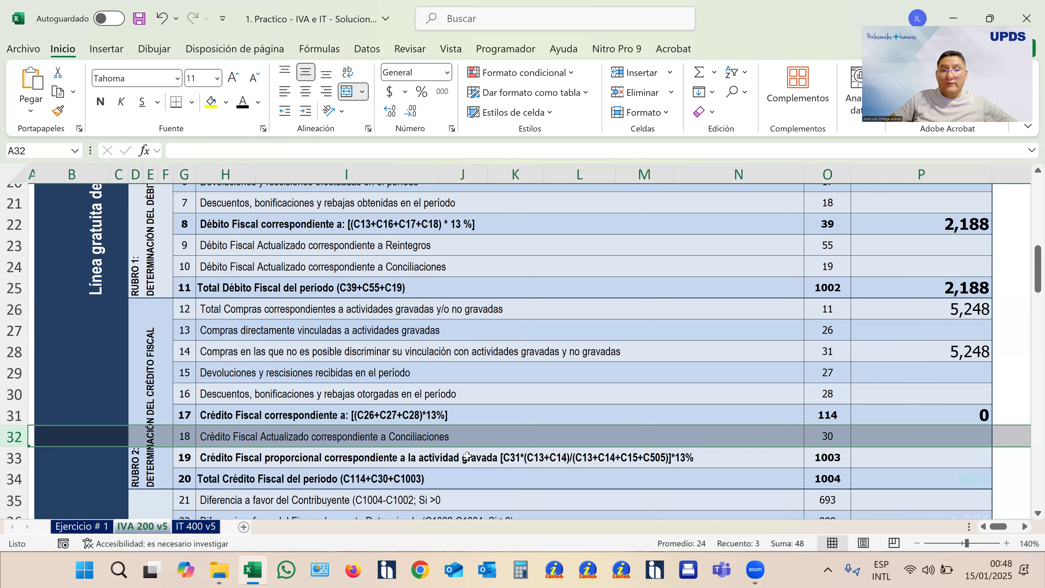
click(942, 436)
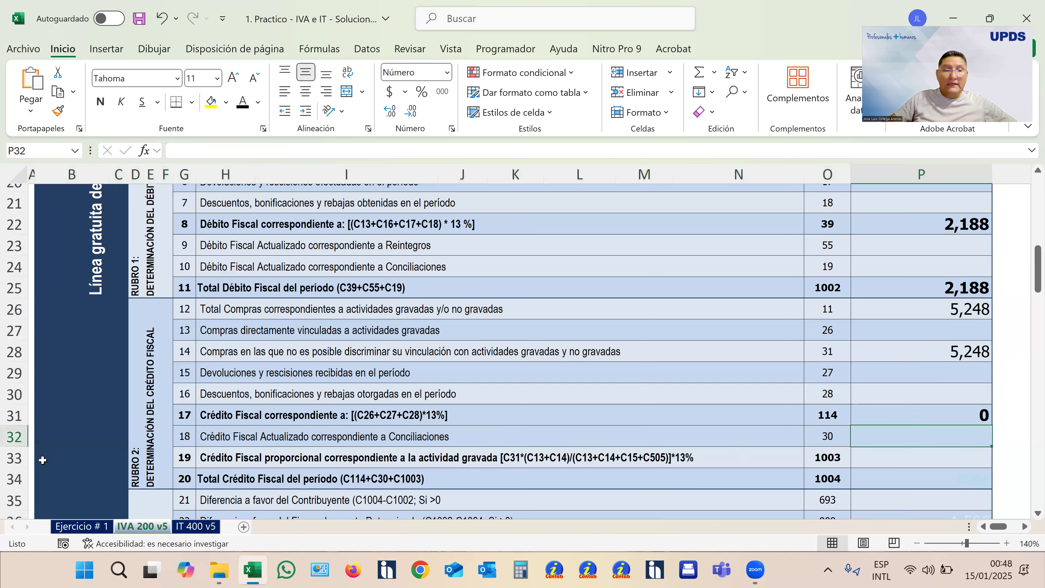
click(11, 459)
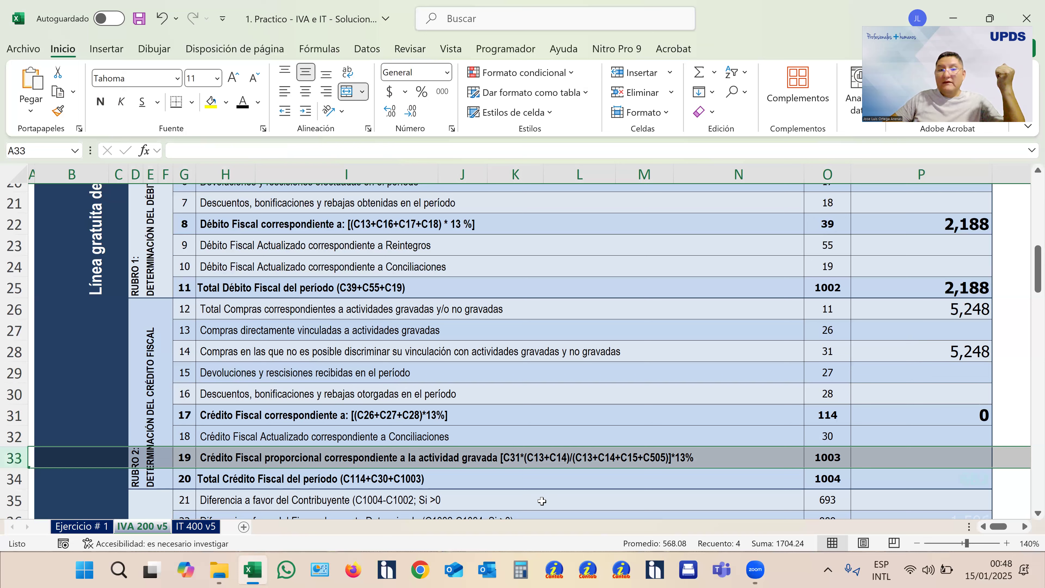
click(535, 463)
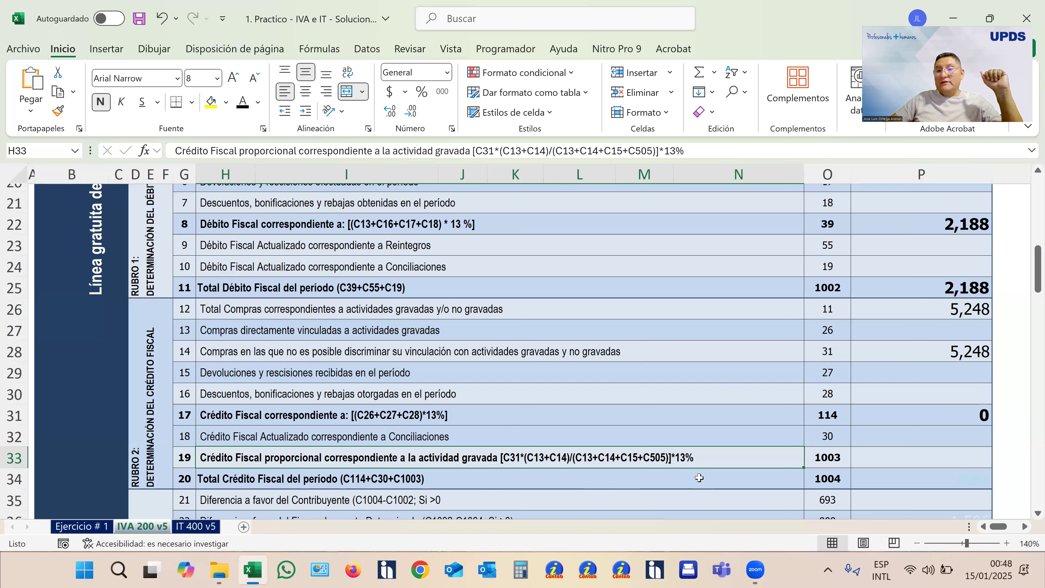
click(895, 460)
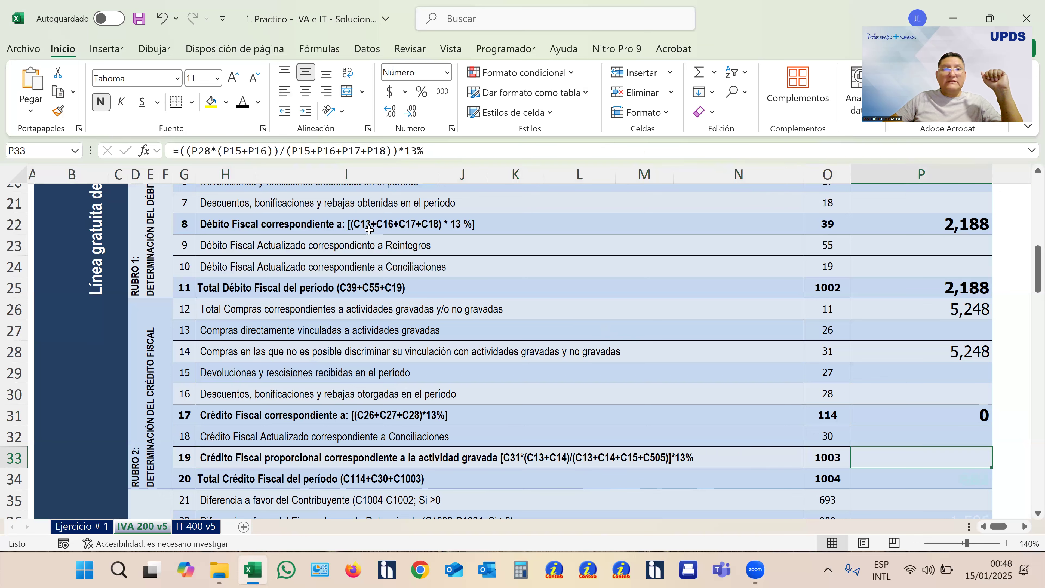
click(243, 102)
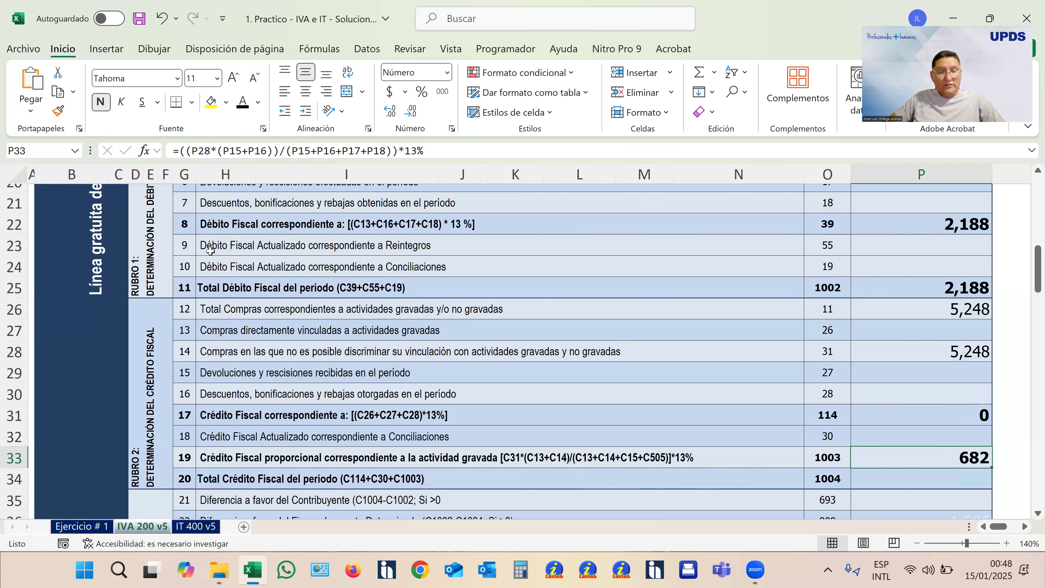
- Trace box 1003's formula through purchase box 31 and sales boxes 13, 14, 15 and 505 without changing it
key(F2)
scroll(600, 243, up, 4)
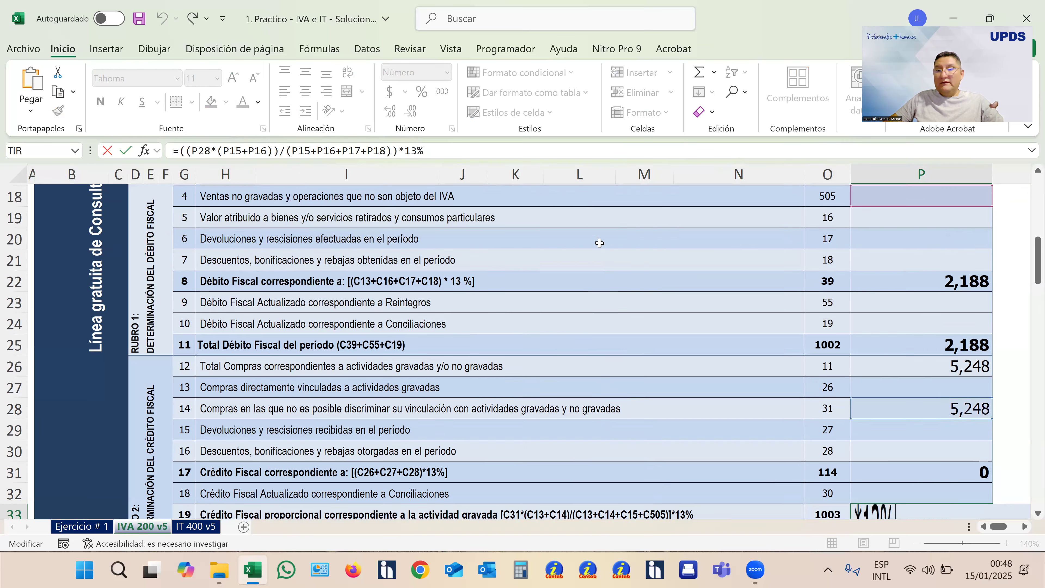
scroll(849, 307, down, 4)
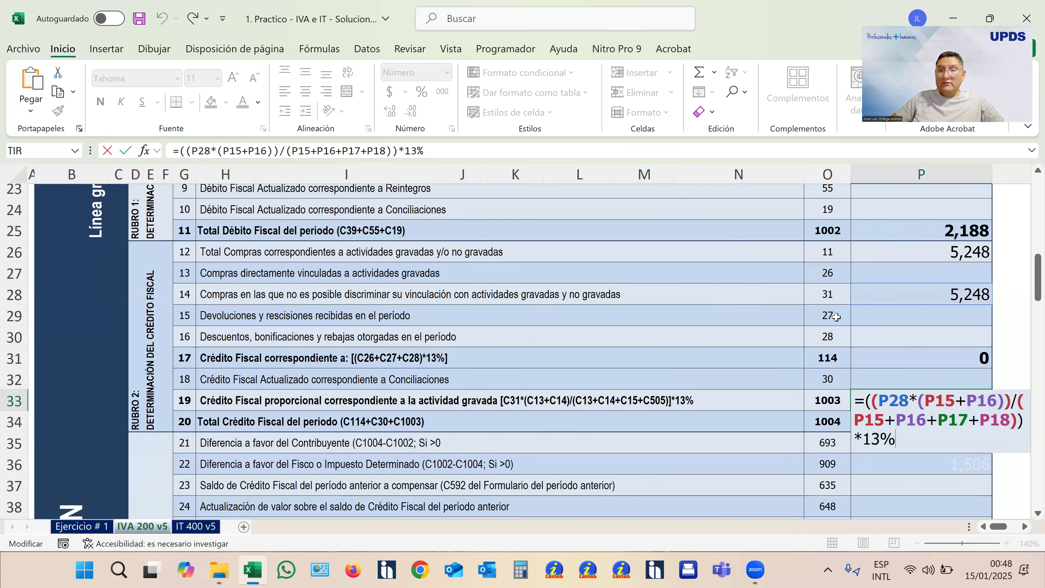
scroll(839, 313, up, 2)
scroll(908, 311, down, 2)
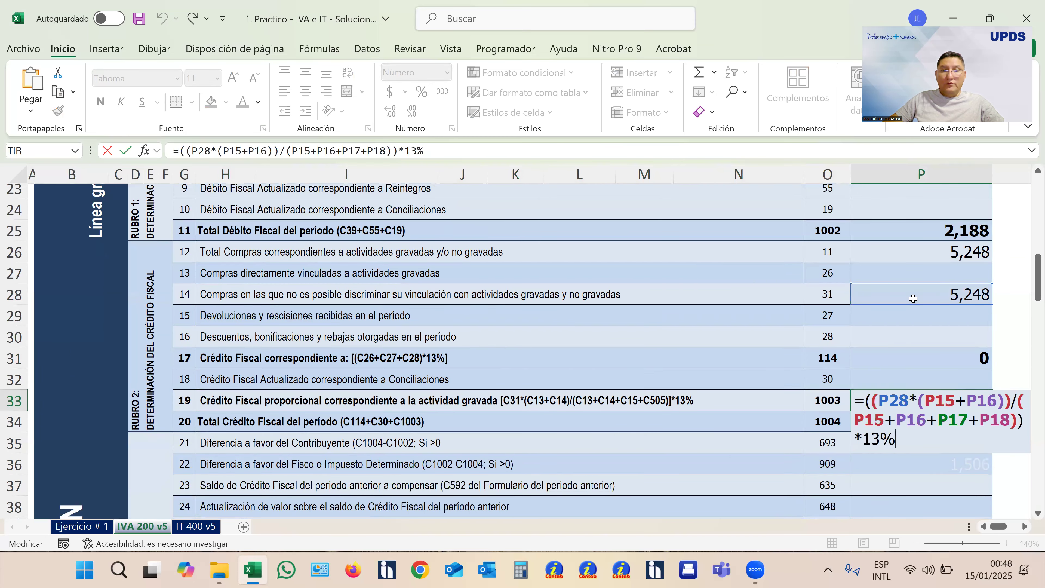
scroll(914, 298, up, 5)
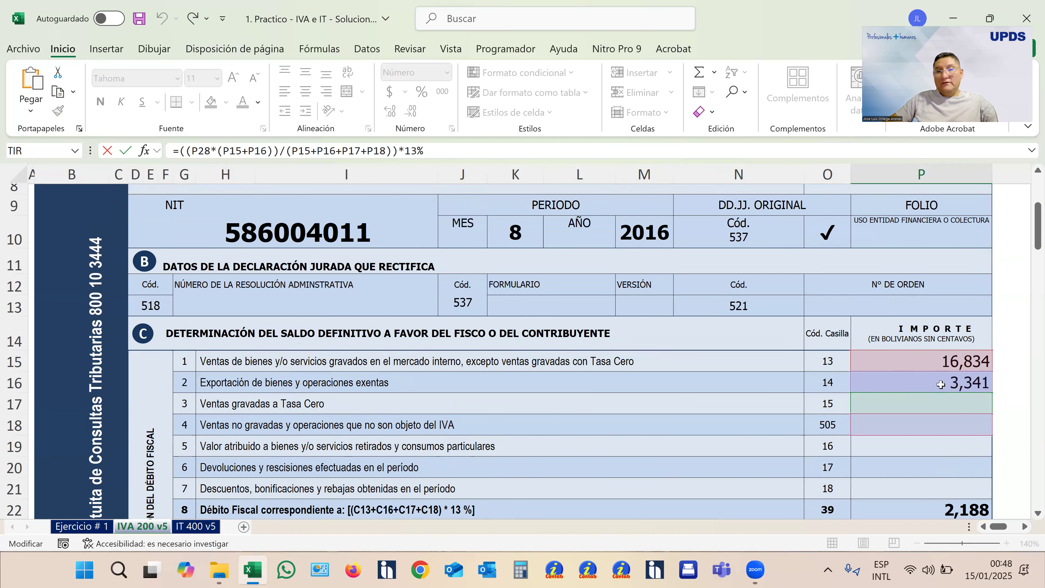
scroll(941, 384, down, 3)
scroll(937, 376, down, 2)
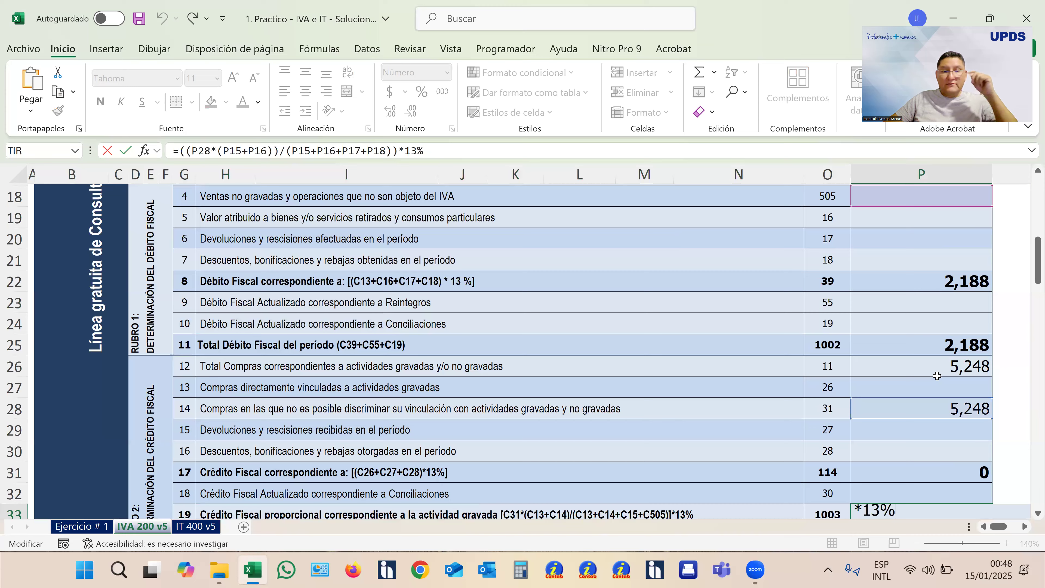
scroll(937, 376, up, 2)
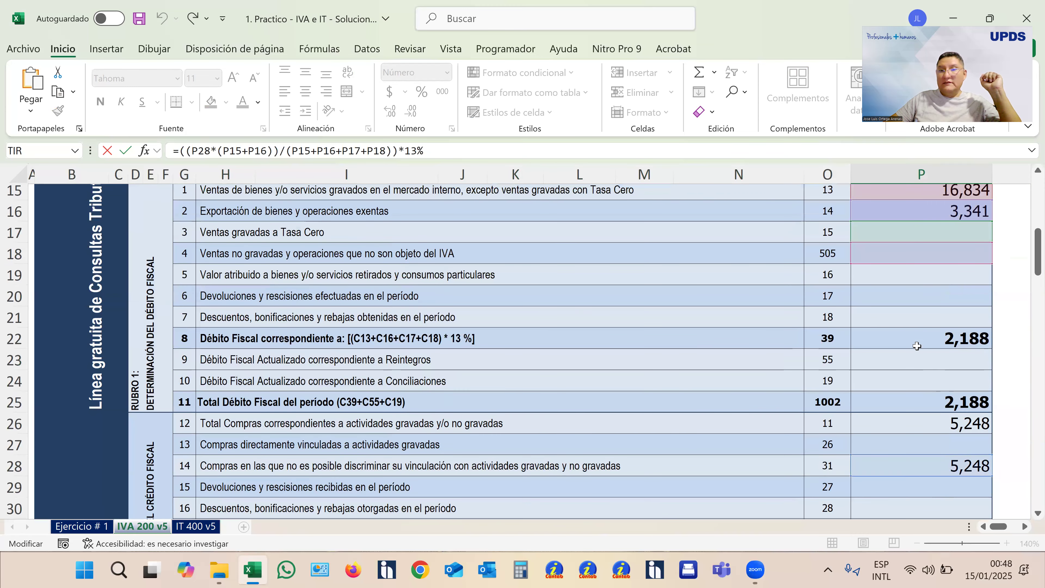
scroll(903, 289, up, 1)
scroll(900, 306, down, 2)
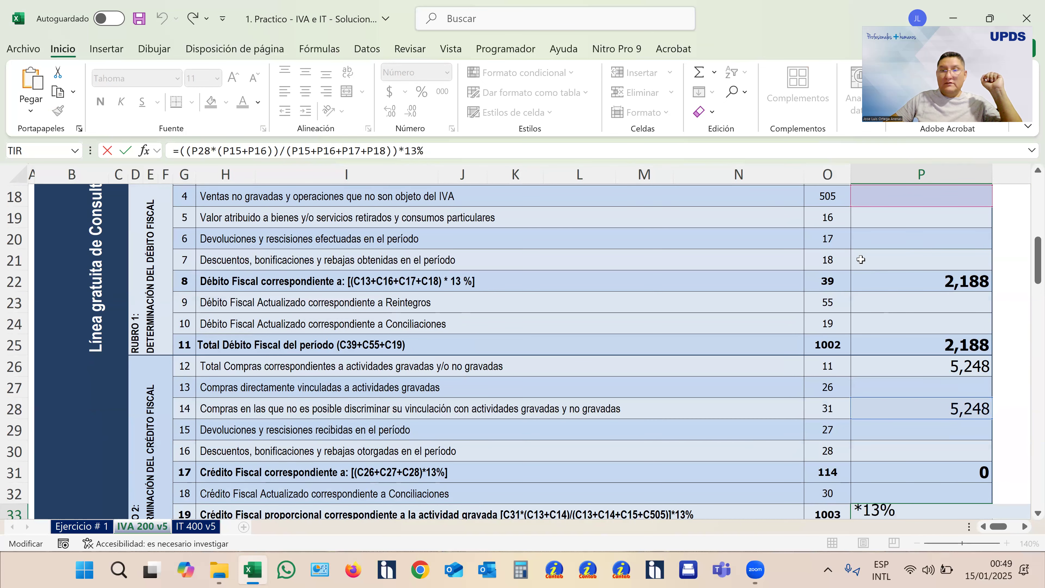
scroll(866, 260, up, 2)
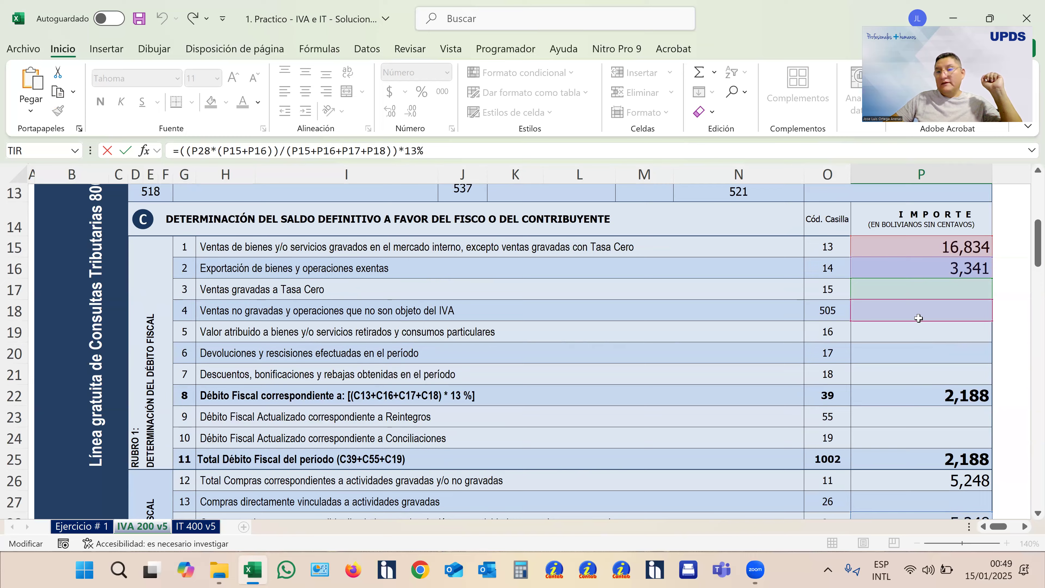
scroll(918, 318, down, 3)
scroll(911, 310, down, 2)
key(Return)
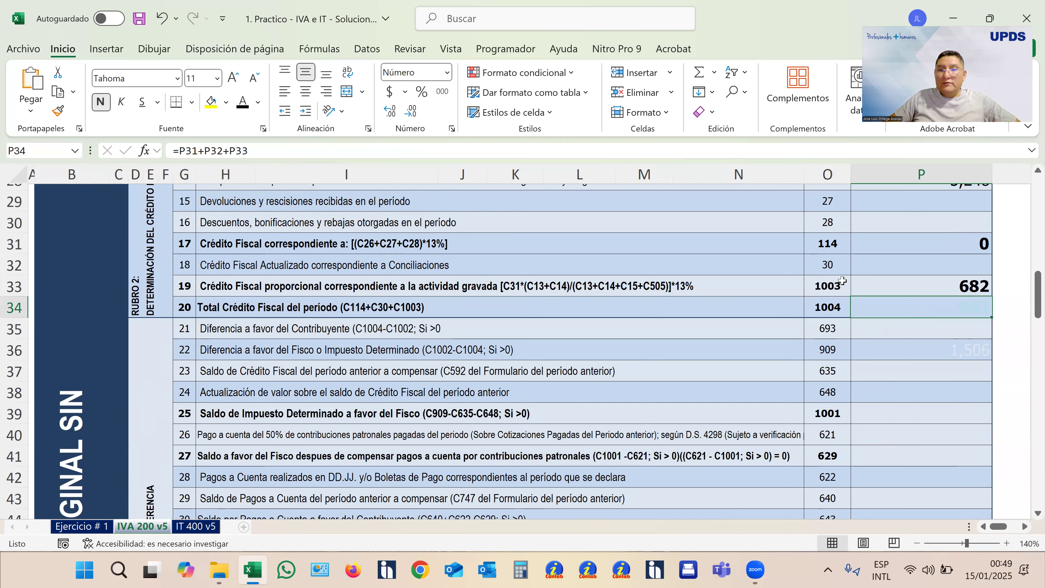
- Turn the hidden Total Crédito Fiscal amount in box 1004 black, checking boxes 114, 30 and 1003 that it adds up
click(839, 241)
click(841, 268)
click(839, 289)
click(905, 304)
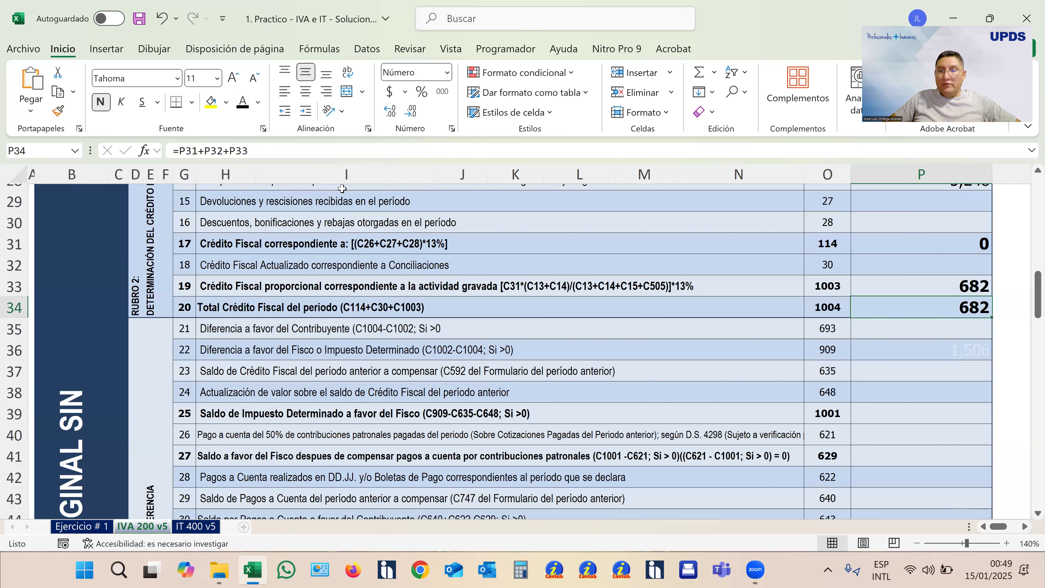
- Examine lines 21 and 22 of Rubro 3 on the differences for the Contribuyente and the Fisco, including box 693's formula
scroll(465, 271, up, 1)
scroll(465, 270, up, 1)
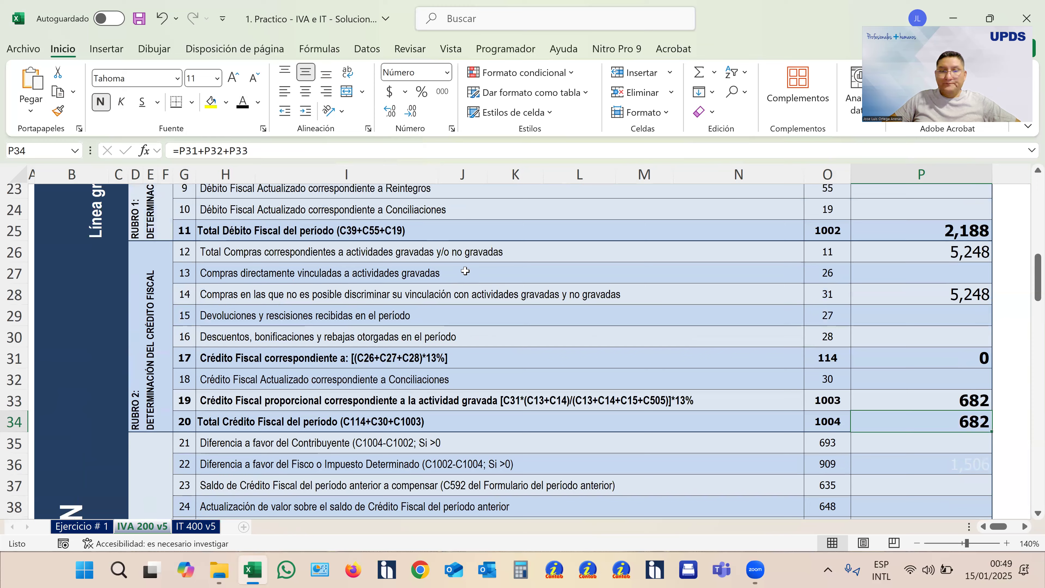
scroll(465, 270, down, 4)
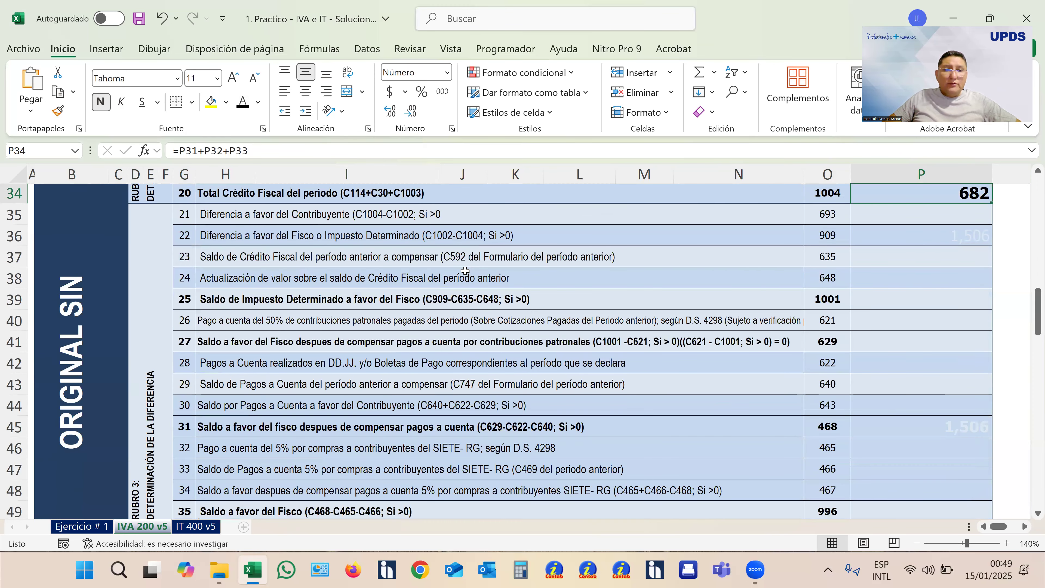
scroll(464, 271, down, 1)
scroll(450, 343, up, 1)
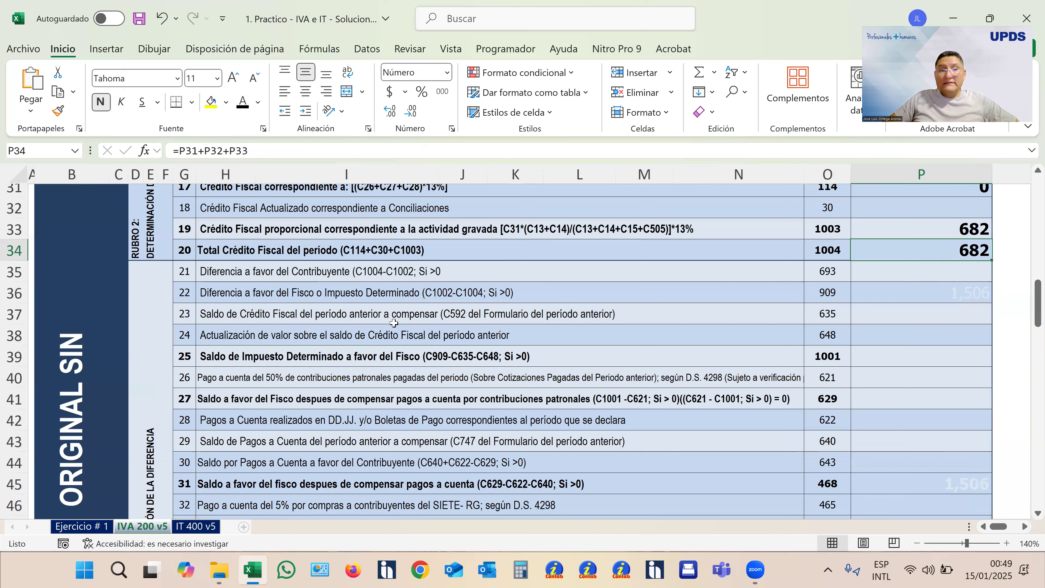
click(9, 273)
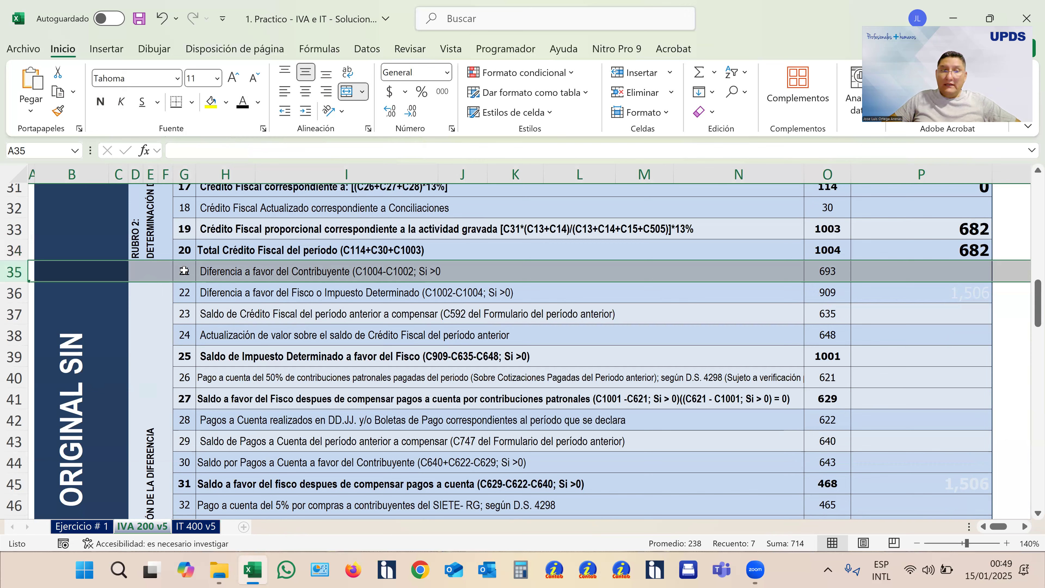
click(14, 292)
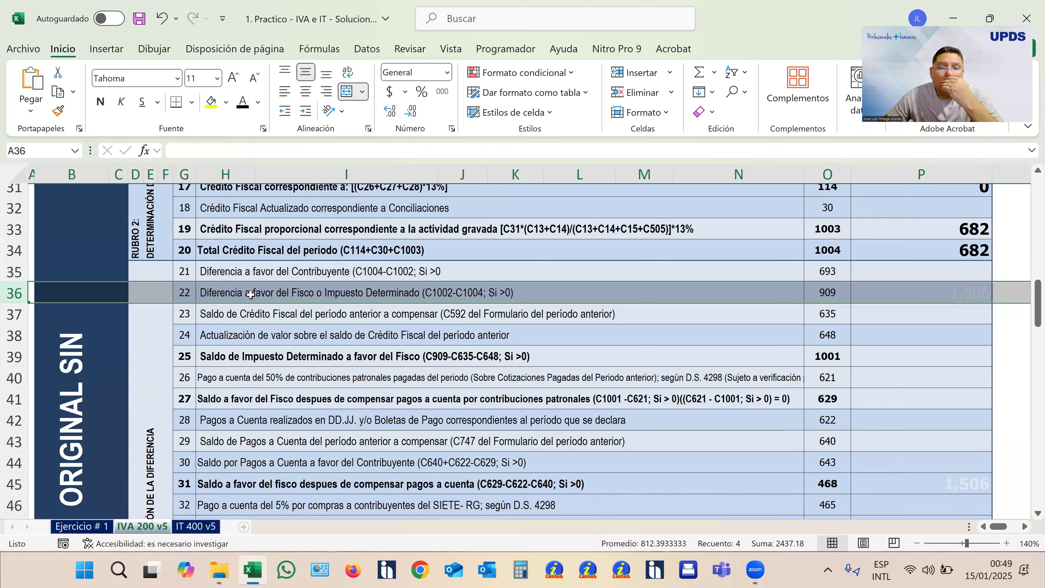
click(926, 278)
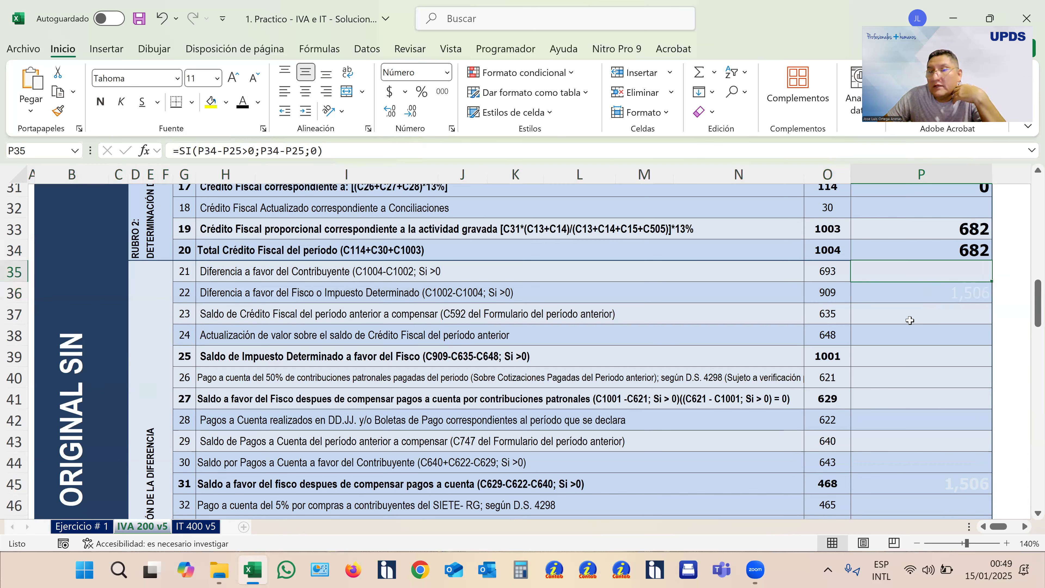
- Compare boxes 1002 and 1004, turn the hidden box 909 amount in Rubro 3 black, and check line 22's description
scroll(910, 320, up, 4)
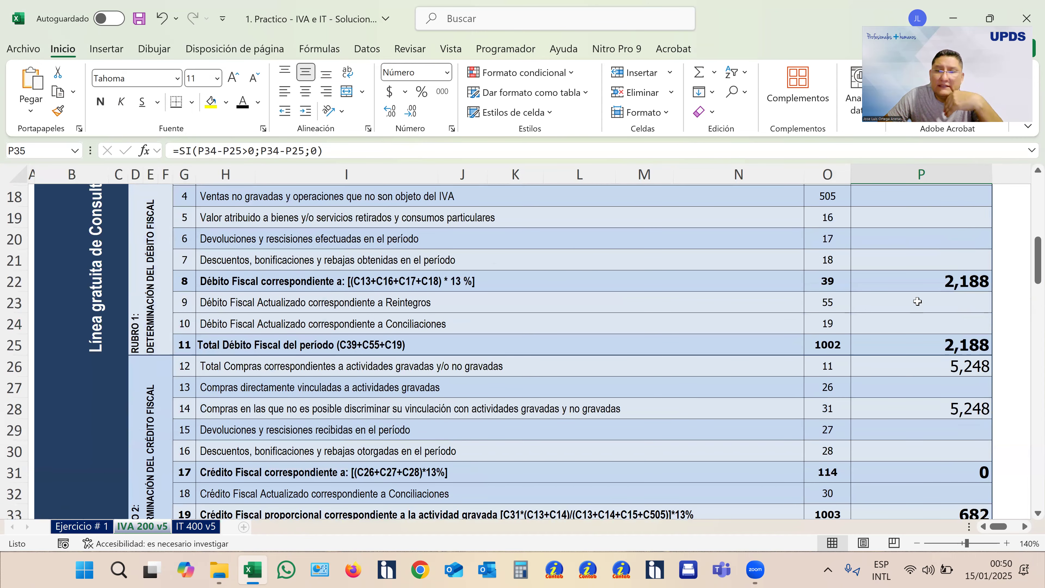
click(926, 343)
scroll(931, 359, down, 1)
scroll(937, 367, down, 2)
click(934, 298)
scroll(935, 299, up, 2)
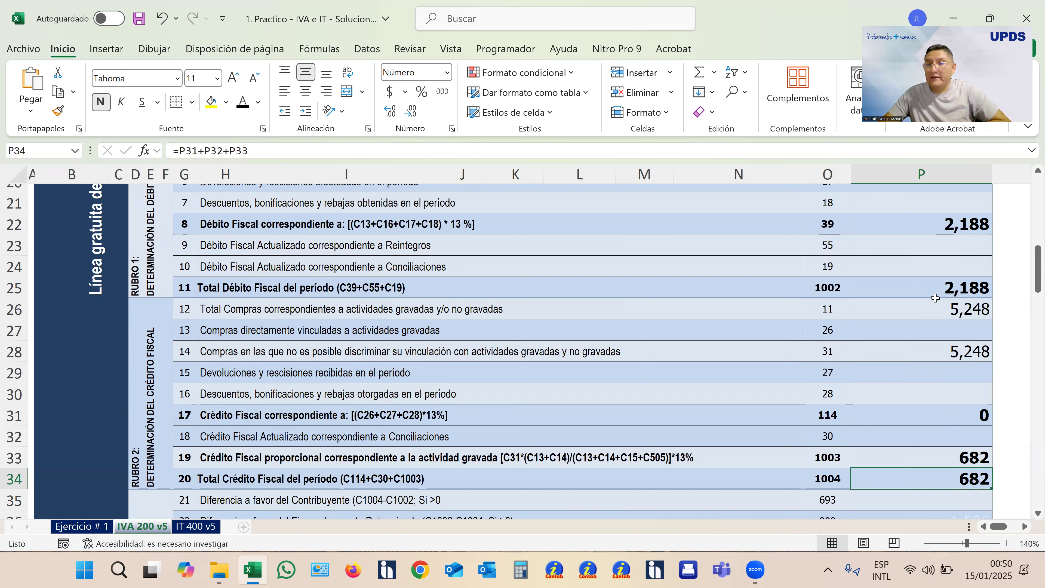
scroll(935, 298, down, 3)
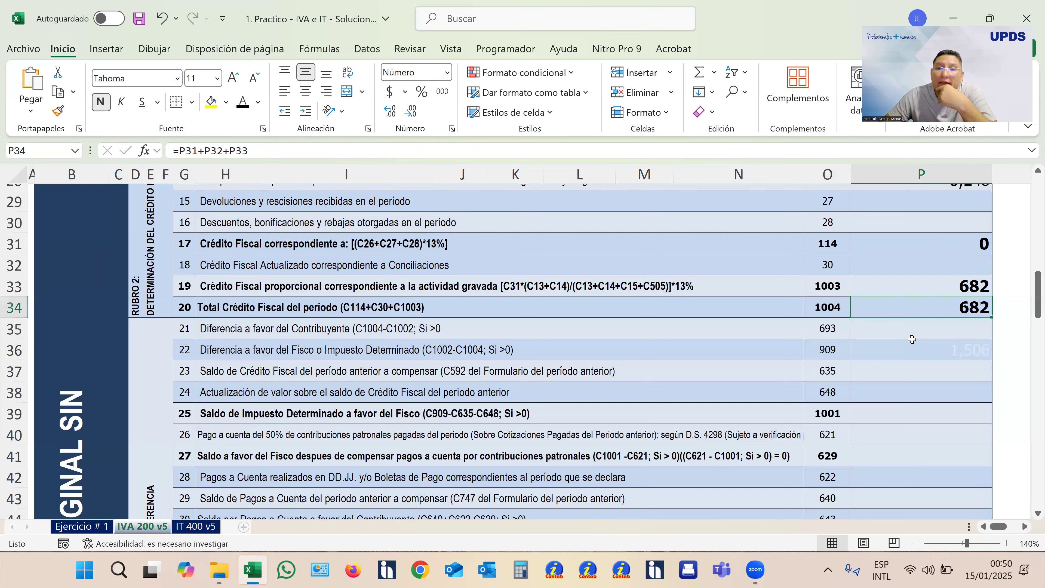
click(919, 356)
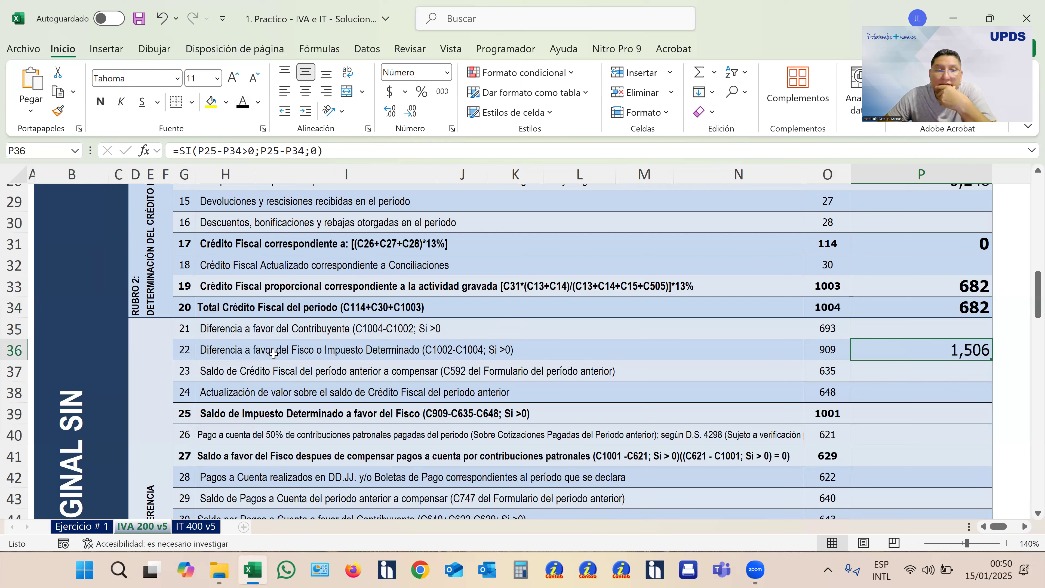
click(236, 357)
click(17, 350)
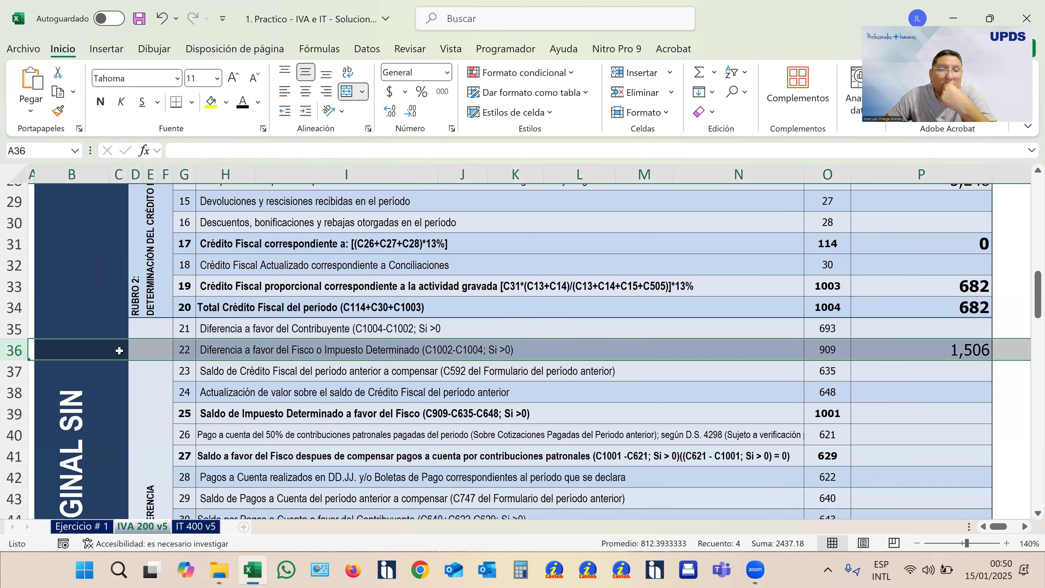
click(258, 352)
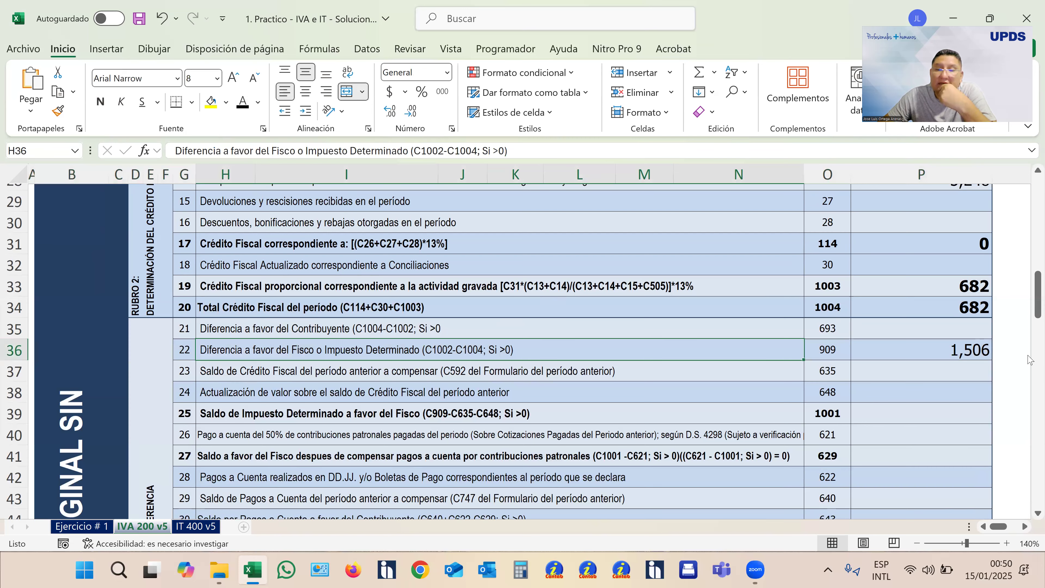
- Subtract 682 from 2188 in Calculator to check boxes 1002 and 1004, and compare the difference with line 22 of the form
scroll(852, 363, up, 2)
scroll(852, 363, up, 1)
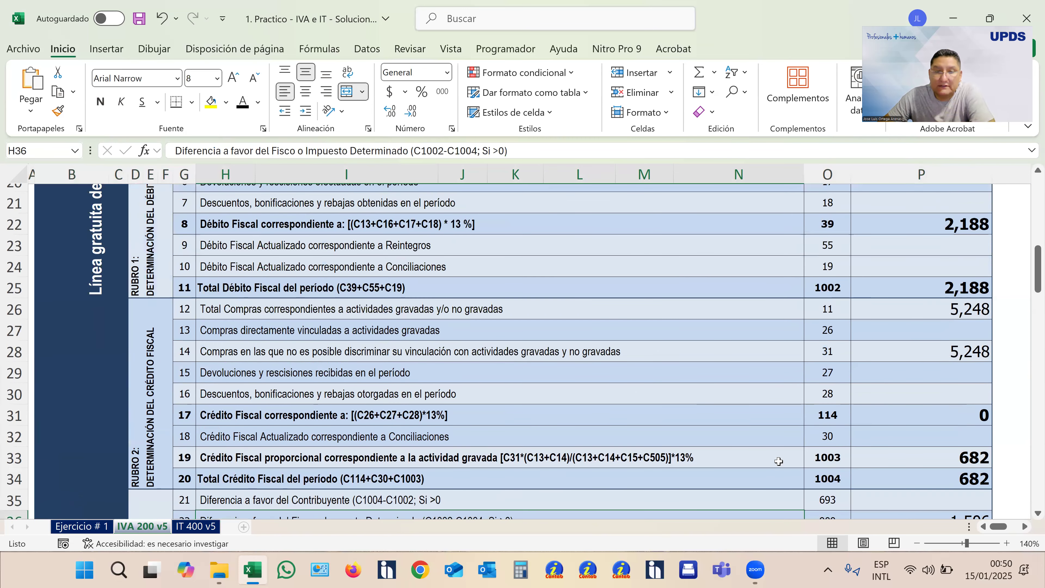
click(528, 575)
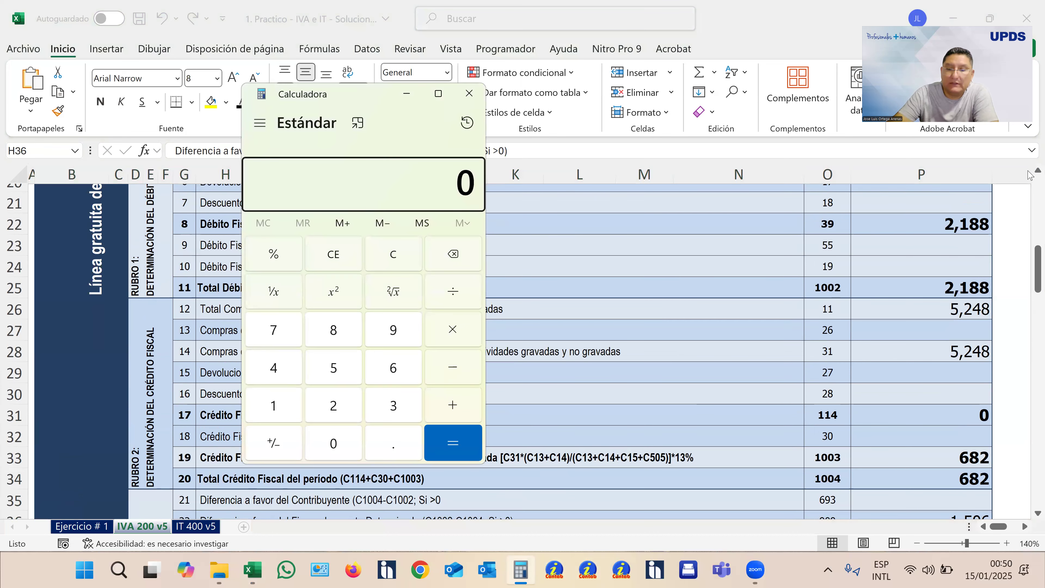
text(2188)
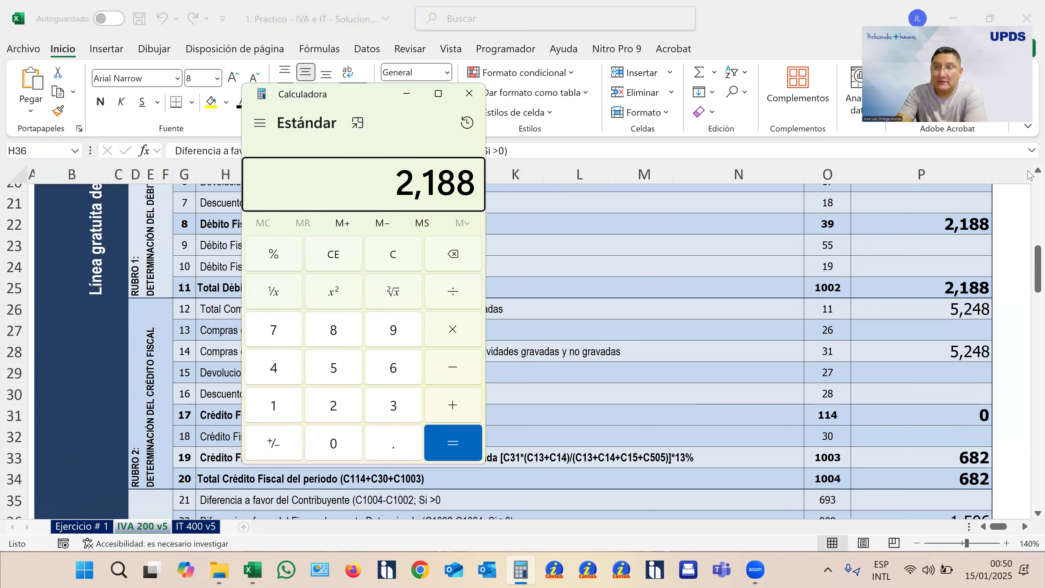
key(minus)
key(6)
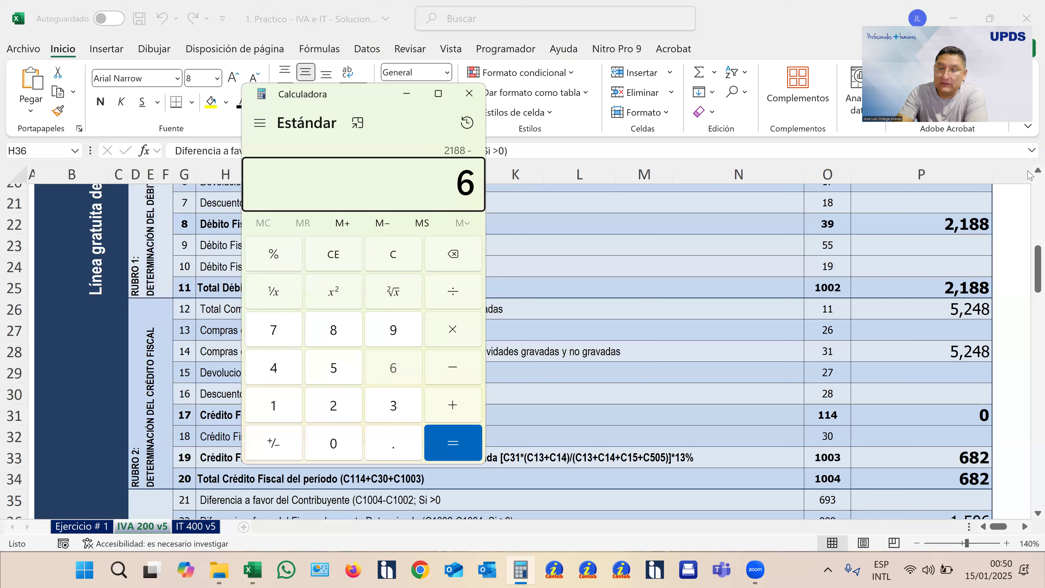
text(82)
key(Return)
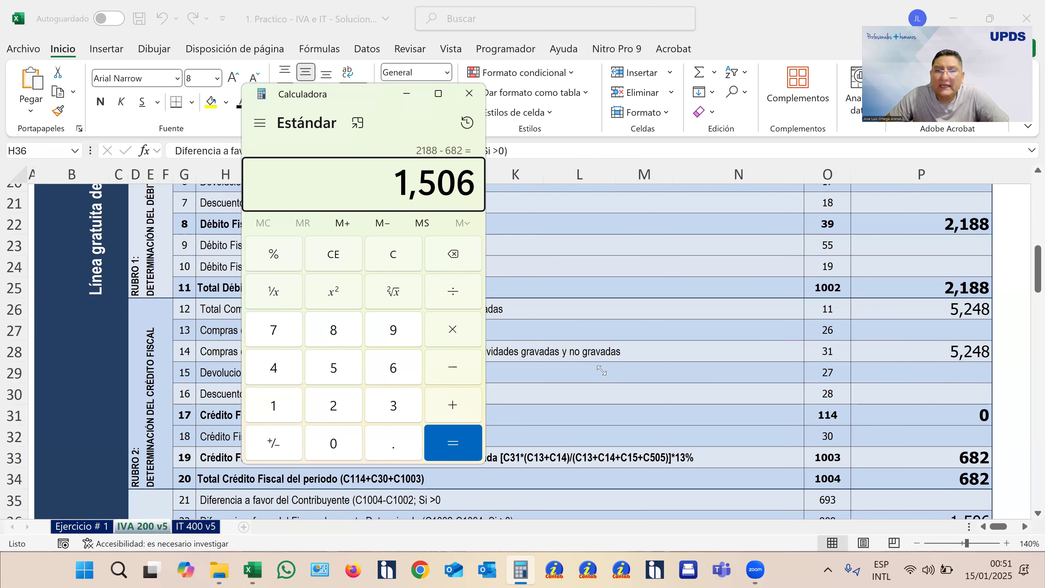
scroll(542, 318, down, 2)
scroll(542, 318, down, 1)
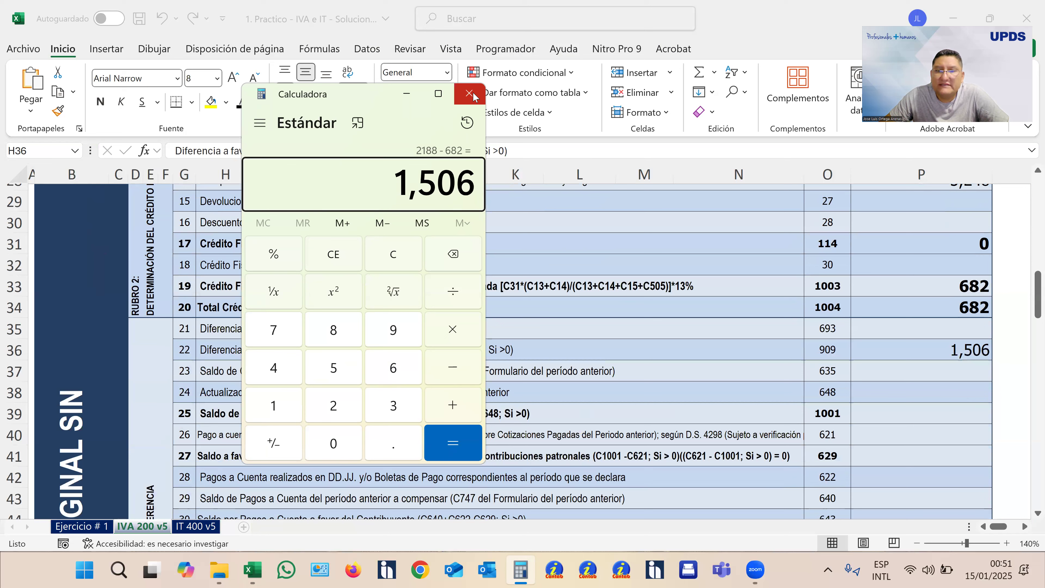
click(698, 357)
click(8, 353)
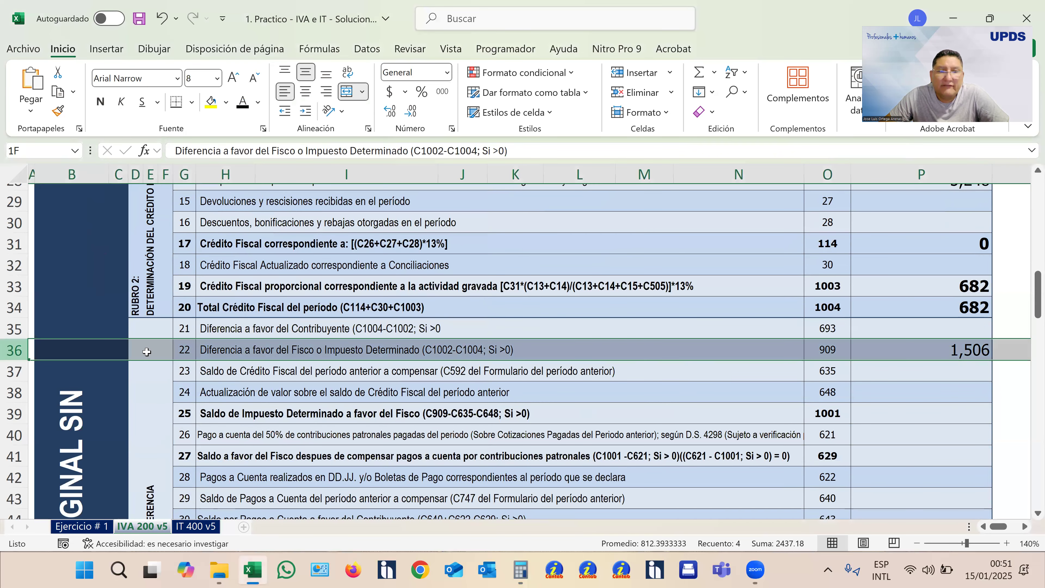
- Examine lines 23 to 25 of Rubro 3 on the prior-period Crédito Fiscal balance, its update and the Saldo de Impuesto Determinado
scroll(462, 371, down, 1)
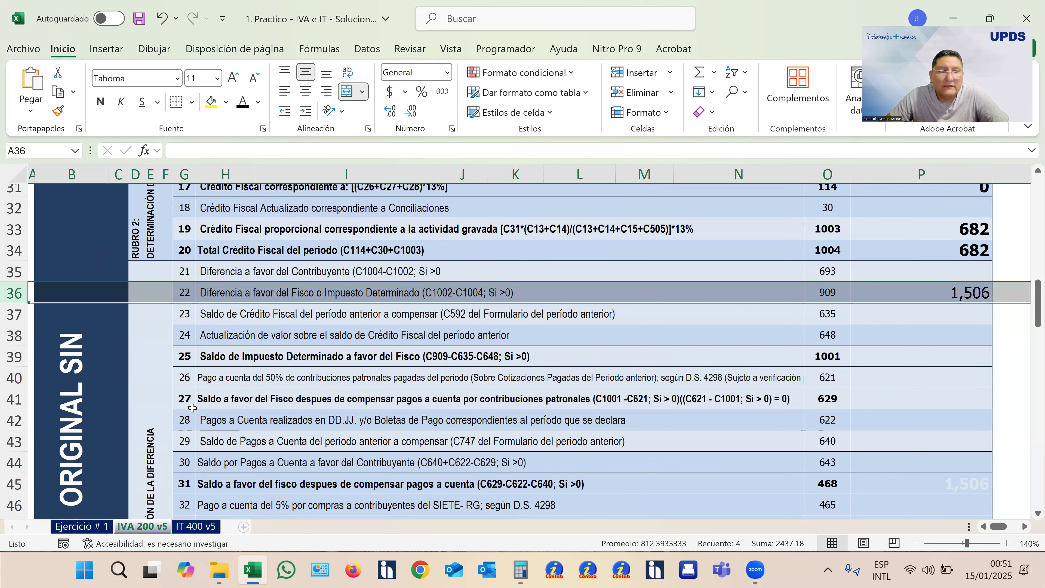
scroll(153, 433, down, 2)
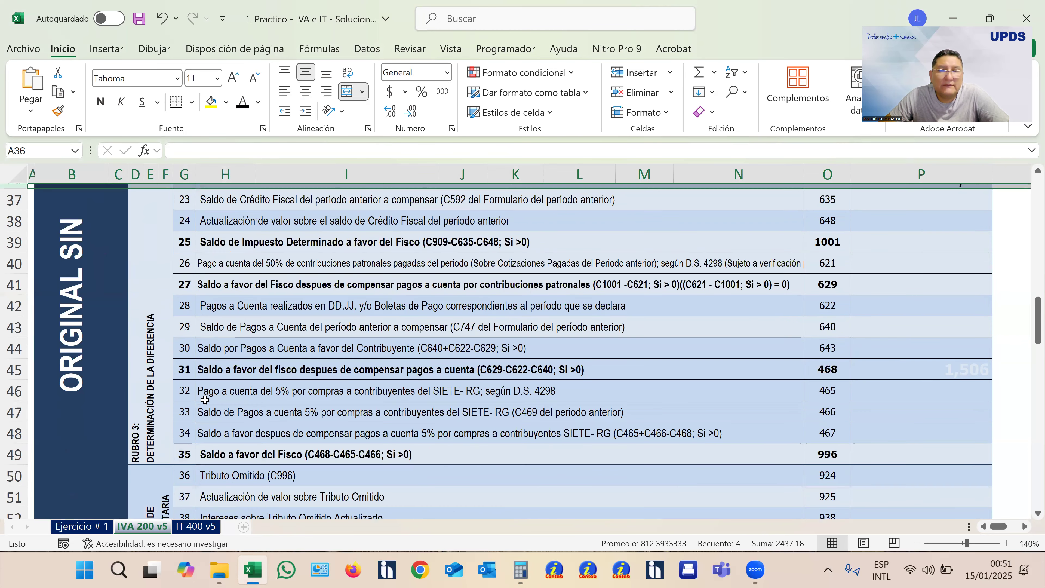
scroll(350, 385, up, 1)
scroll(389, 379, up, 1)
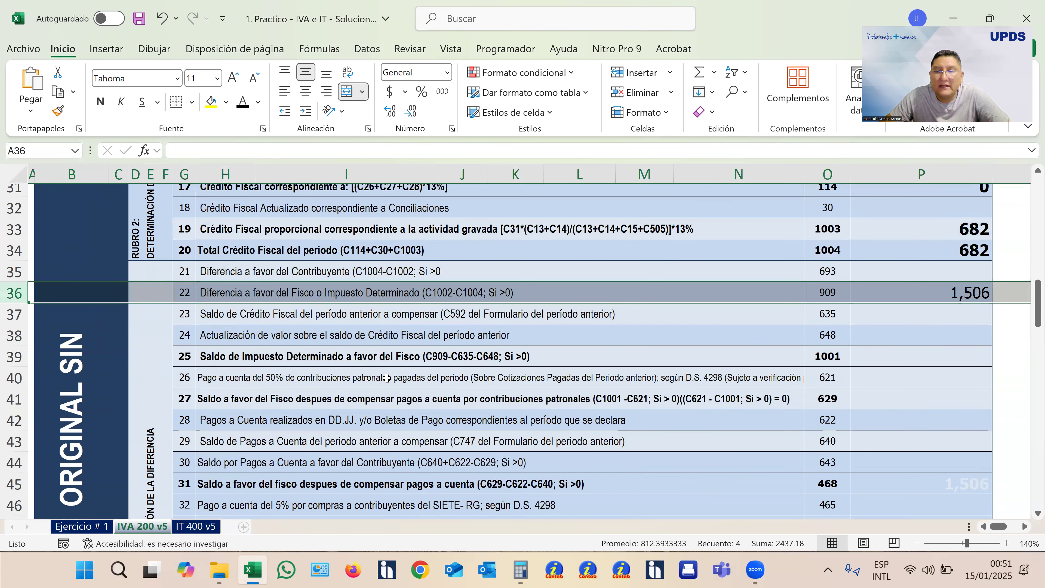
click(212, 318)
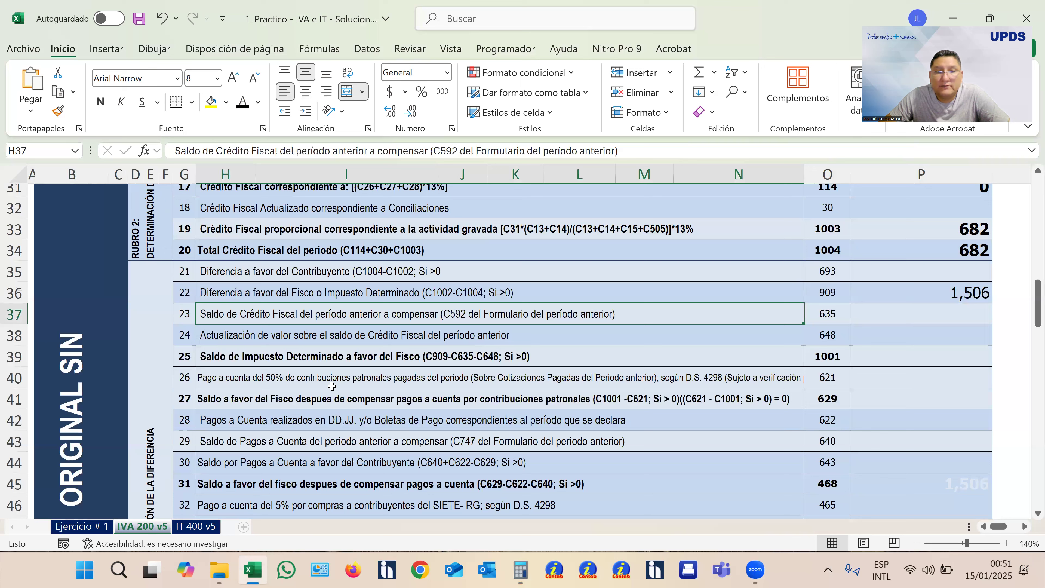
key(Down)
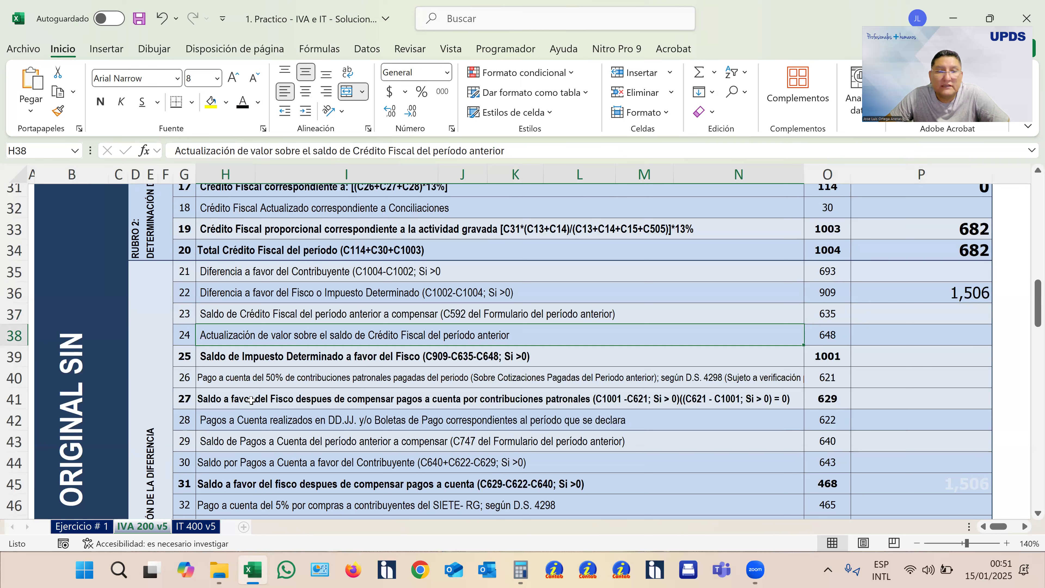
key(Down)
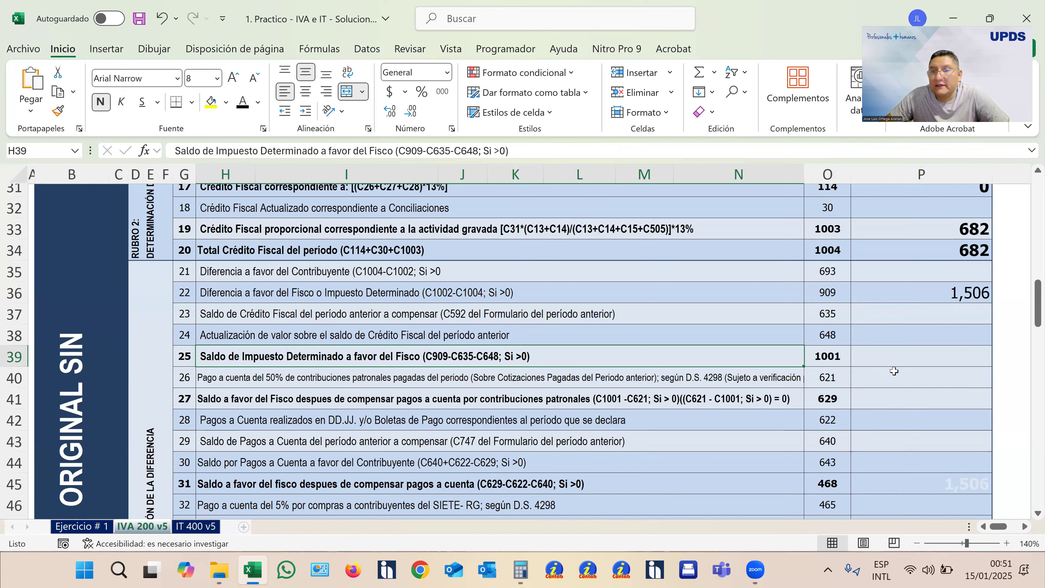
- Turn the hidden Saldo de Impuesto Determinado amount in box 1001 black and check it against boxes 909, 635 and 648
click(909, 360)
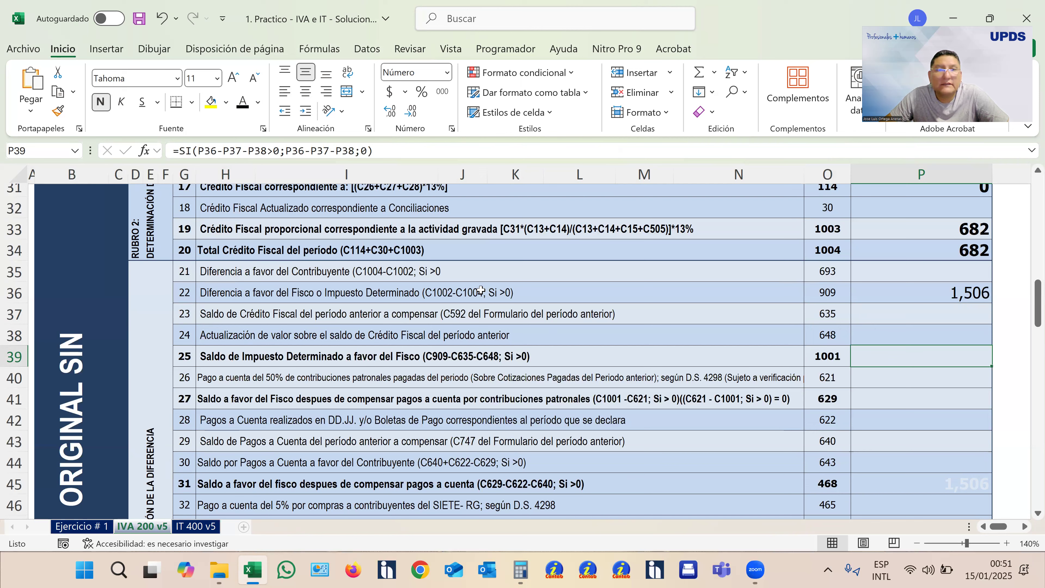
click(243, 102)
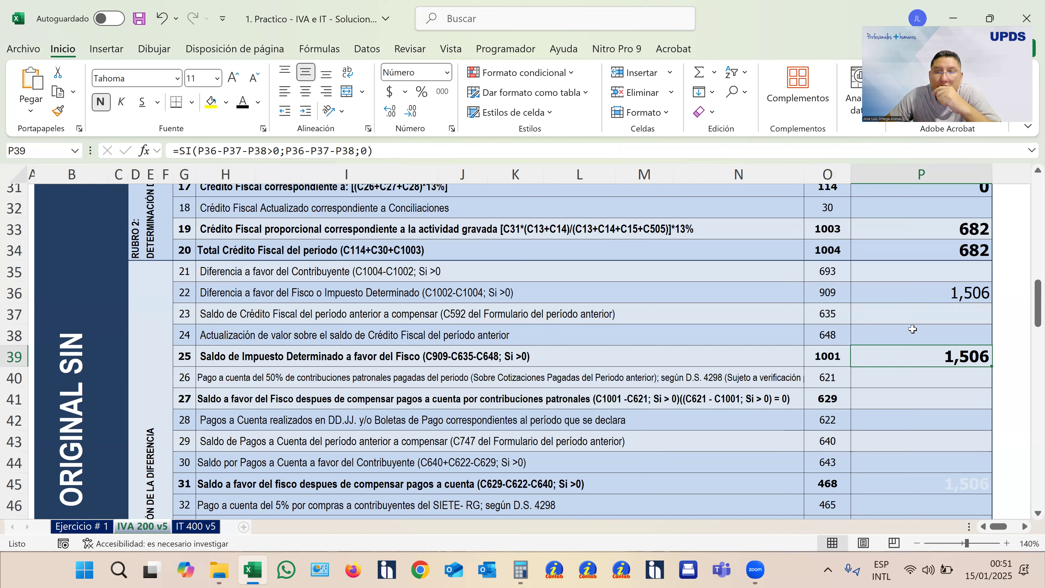
drag(929, 294, 928, 340)
click(936, 358)
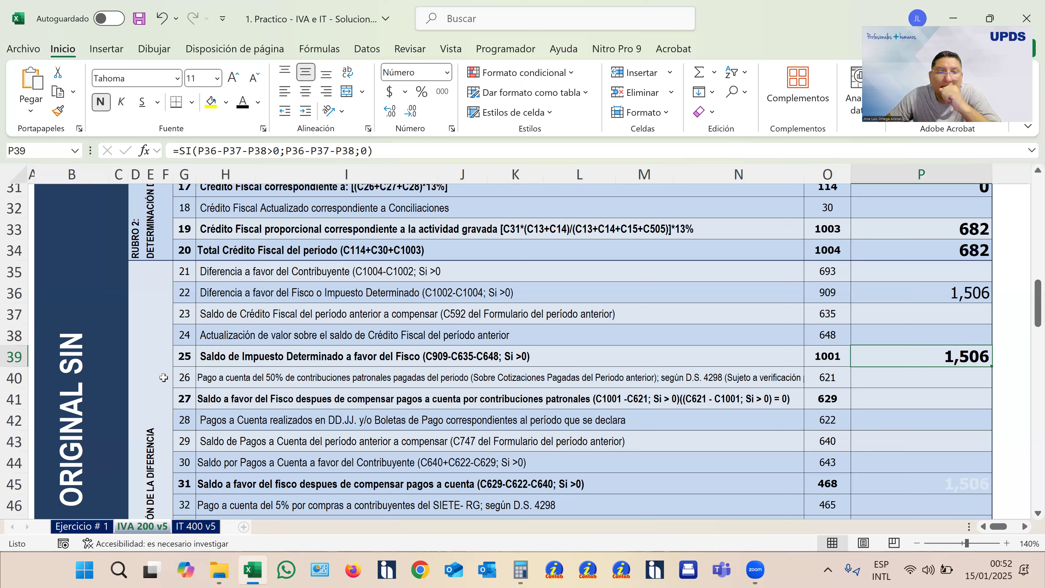
- Check line 26 on the contribuciones patronales payment in box 621 and turn the hidden amount in box 629 black
click(16, 376)
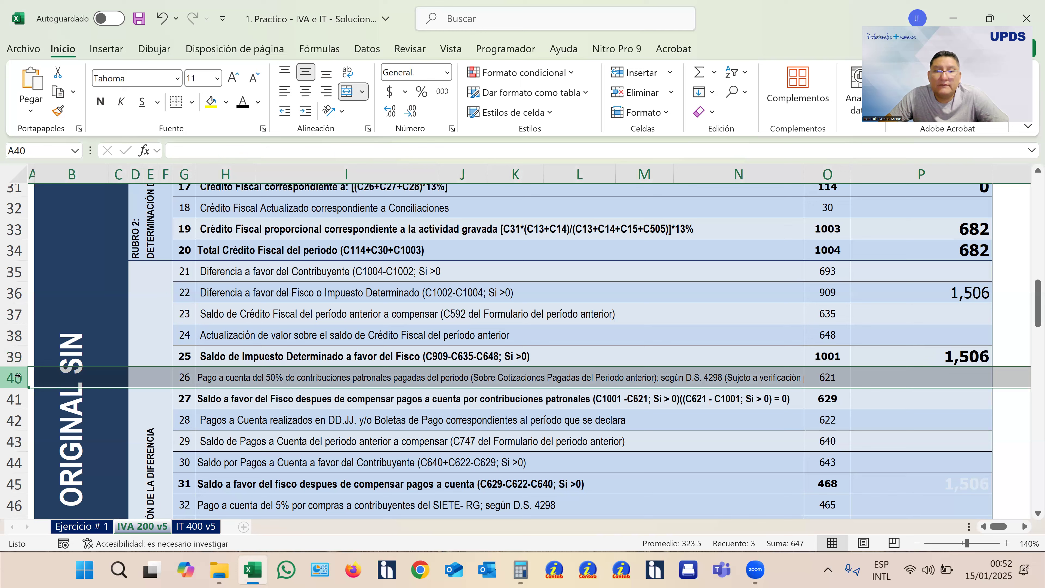
click(932, 376)
click(927, 400)
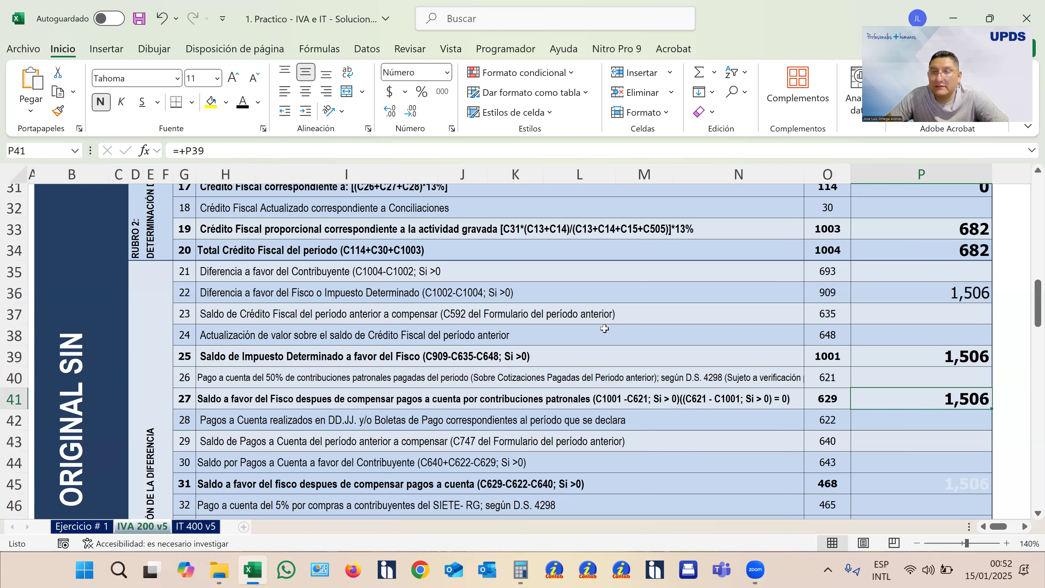
- Examine lines 28 to 30 of Rubro 3 on the Pagos a Cuenta in boxes 622, 640 and 643
scroll(604, 328, down, 2)
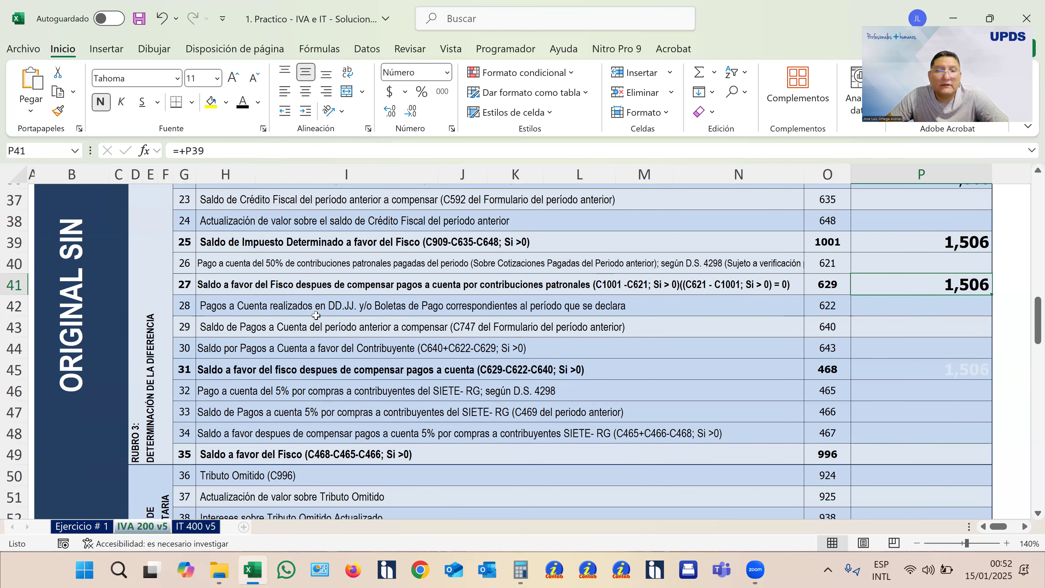
click(9, 306)
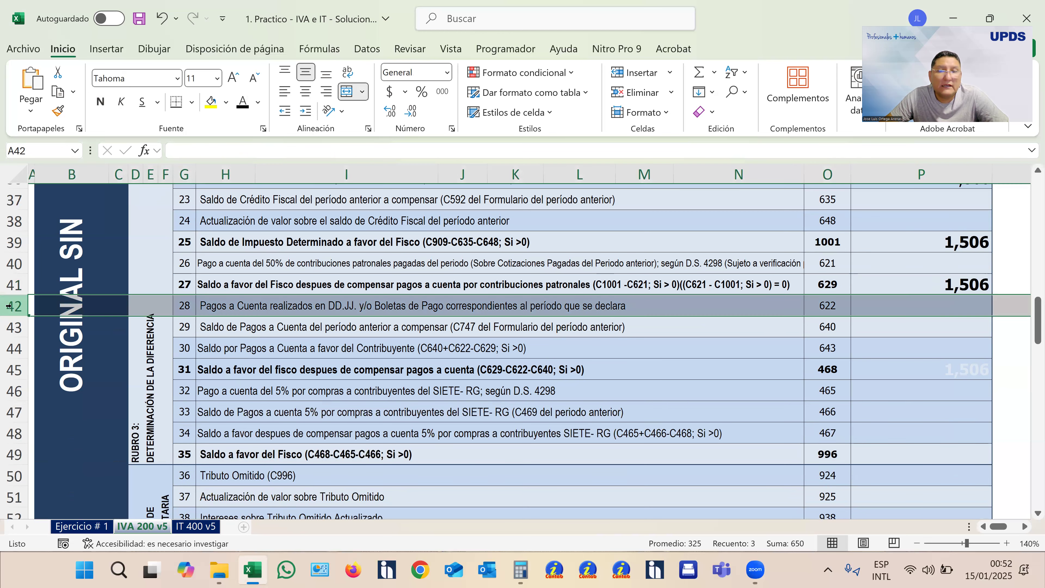
click(8, 324)
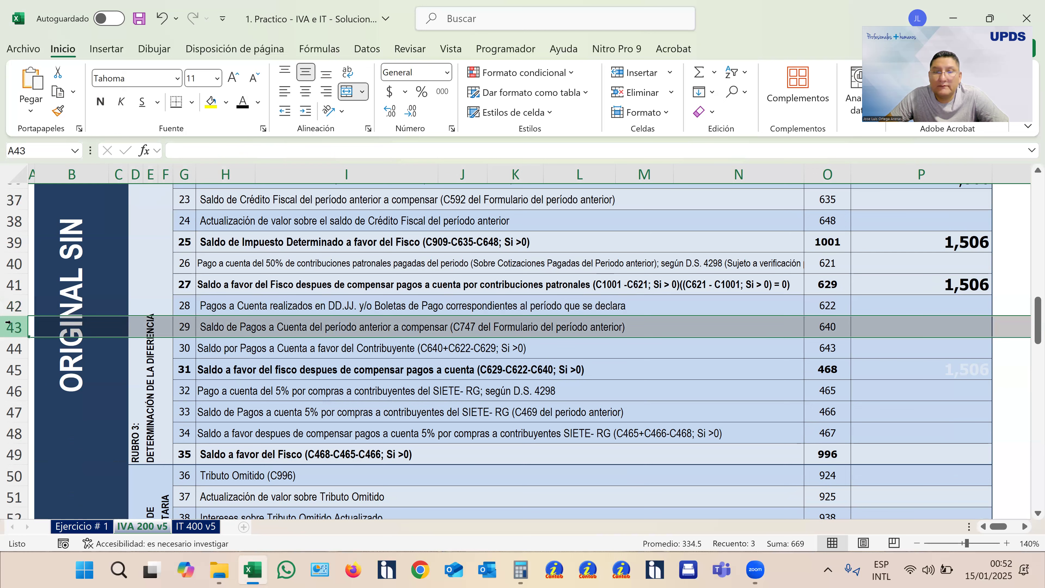
click(9, 347)
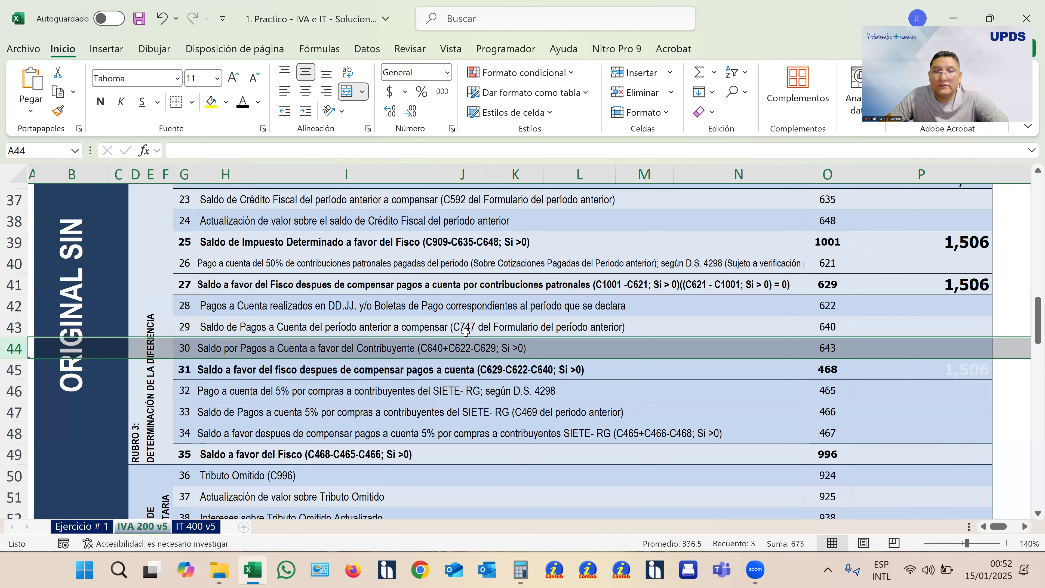
click(904, 348)
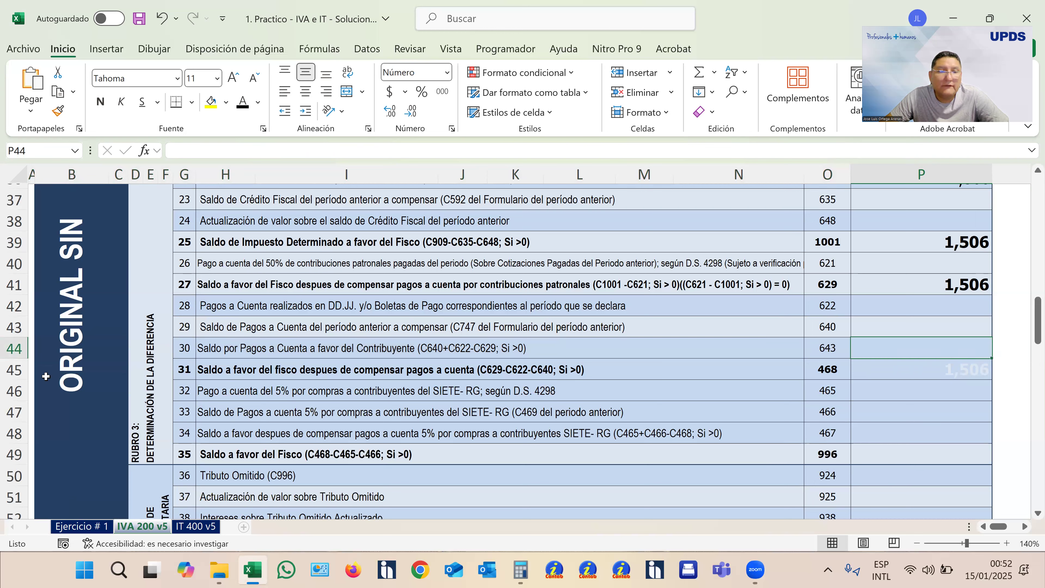
- Turn the hidden amount of line 31, the Saldo a favor del Fisco after Pagos a Cuenta in box 468, black
click(20, 369)
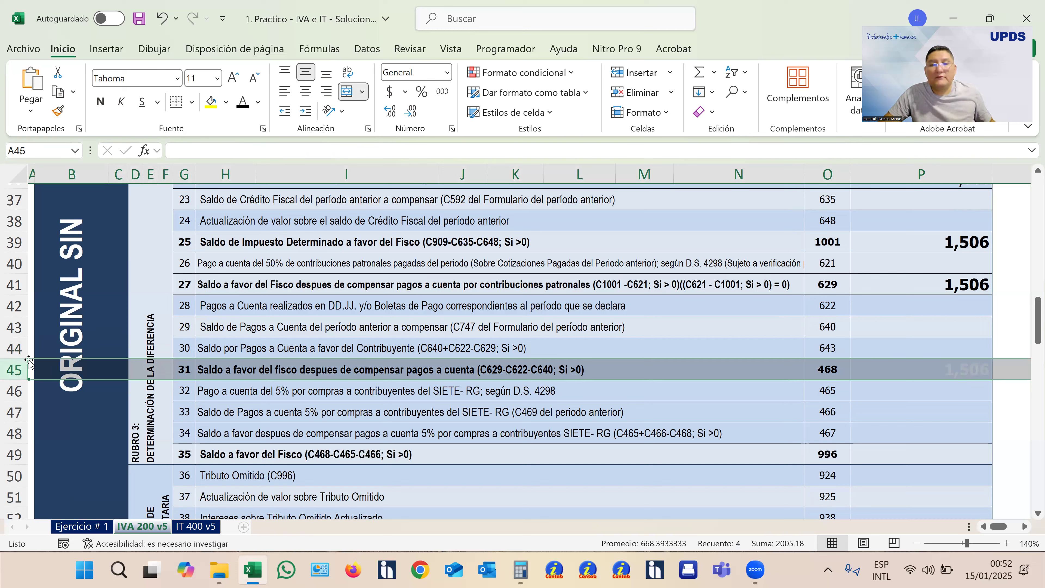
click(942, 370)
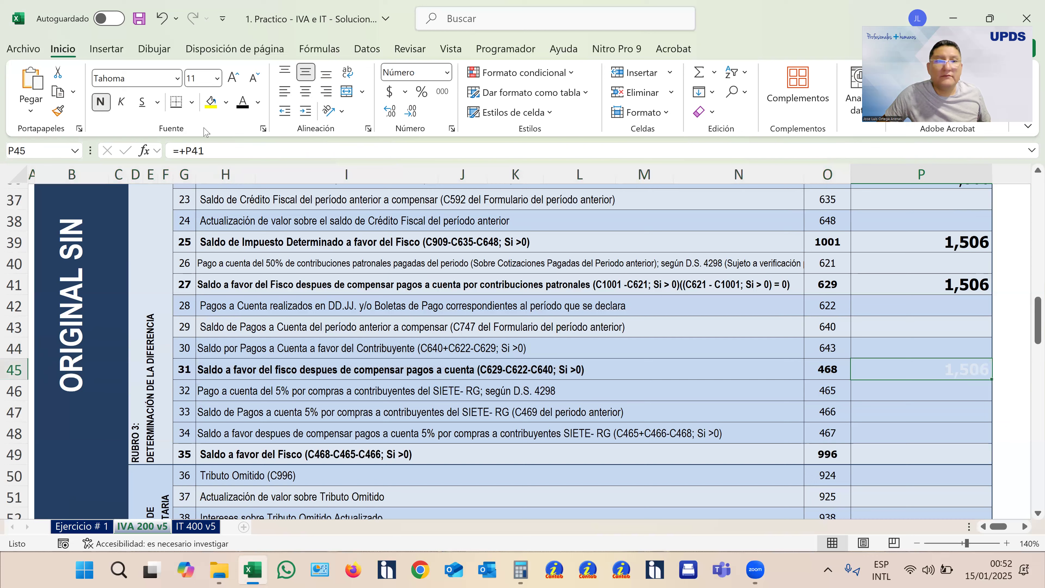
click(242, 103)
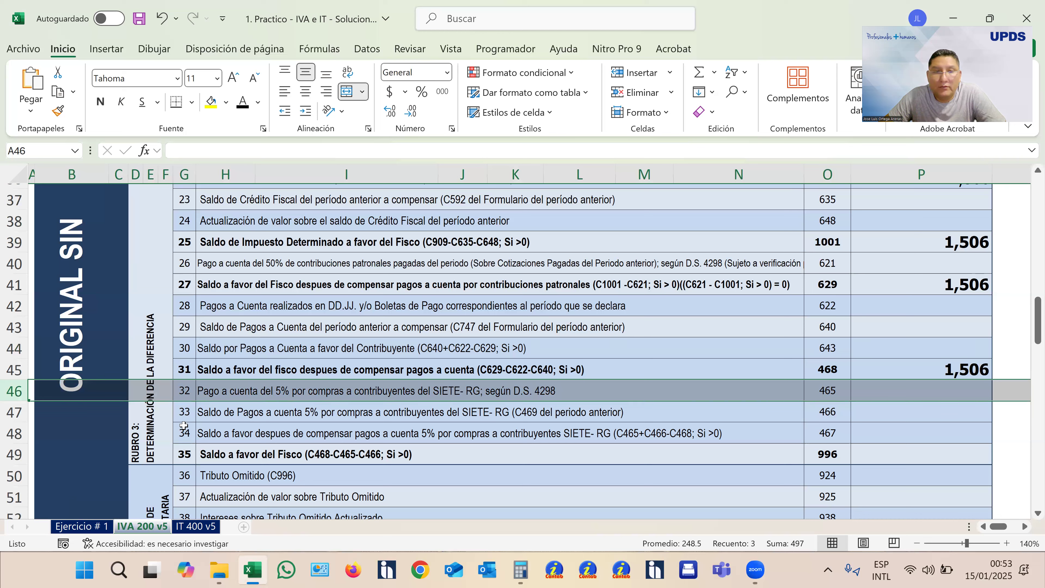
- Check SIETE-RG lines 33 and 34 and turn the hidden Saldo a favor del Fisco amount in box 996 black
click(12, 411)
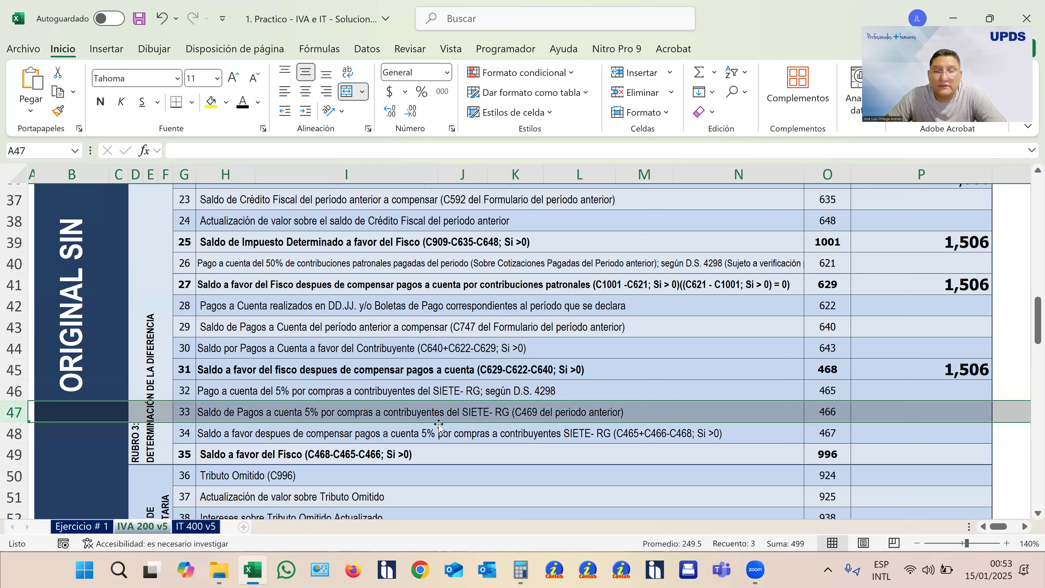
click(14, 433)
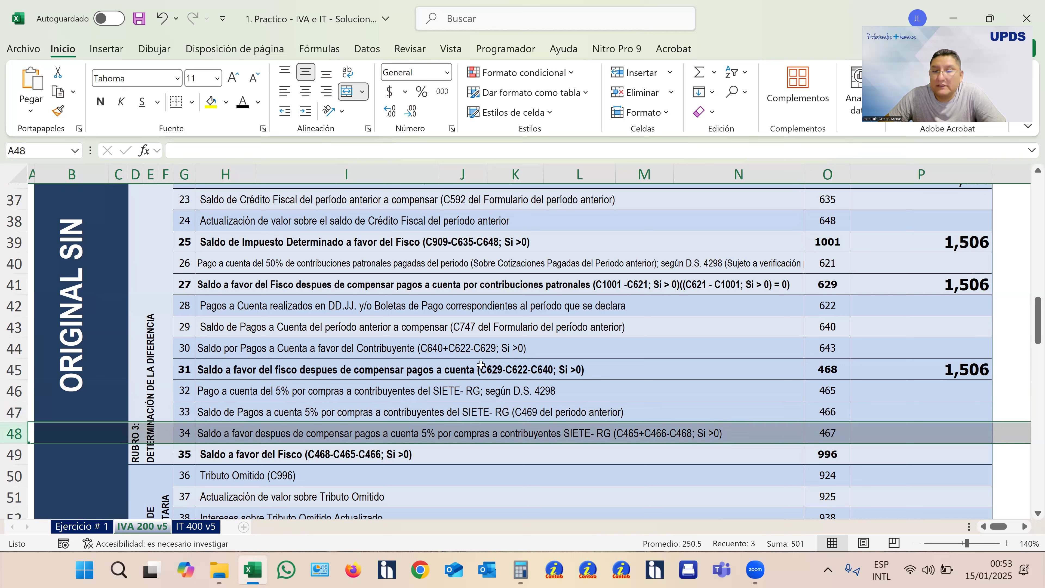
click(948, 436)
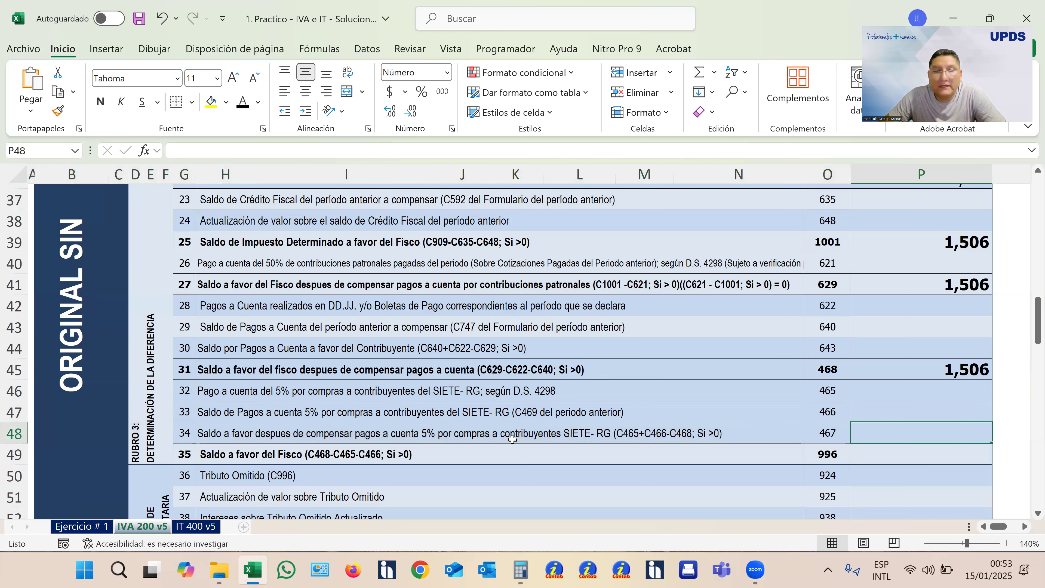
click(14, 454)
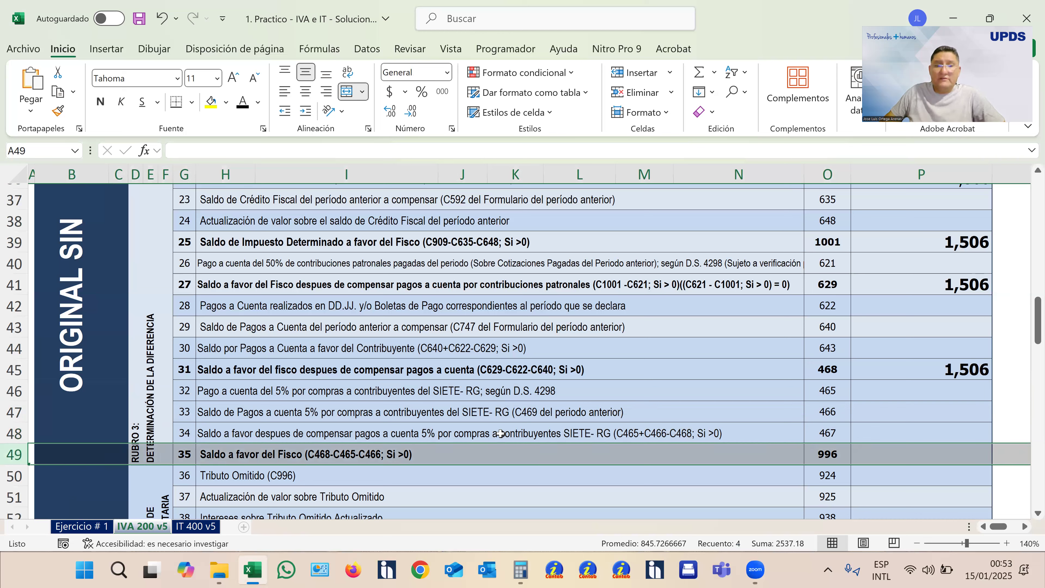
click(905, 454)
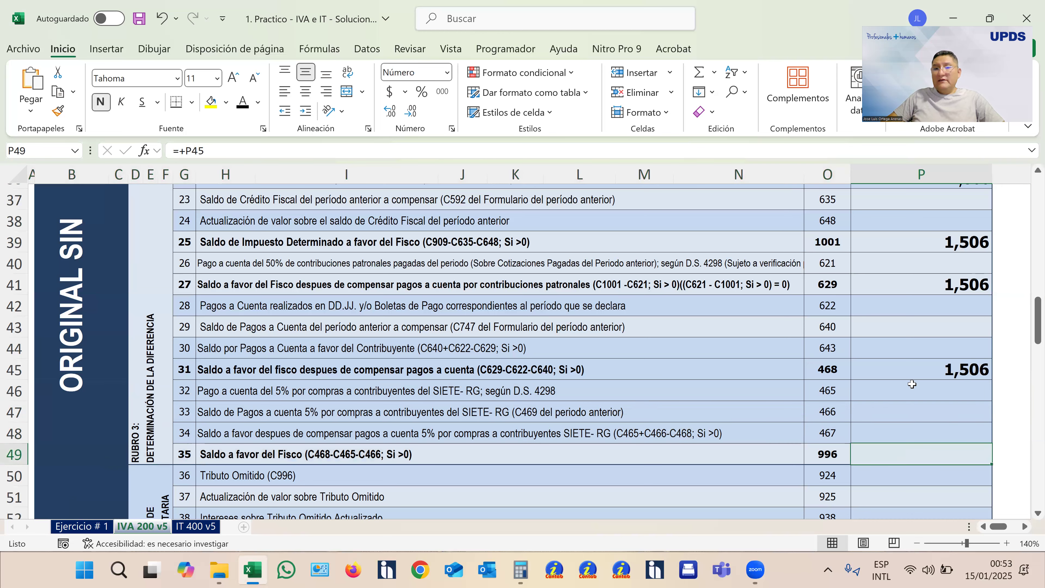
click(242, 102)
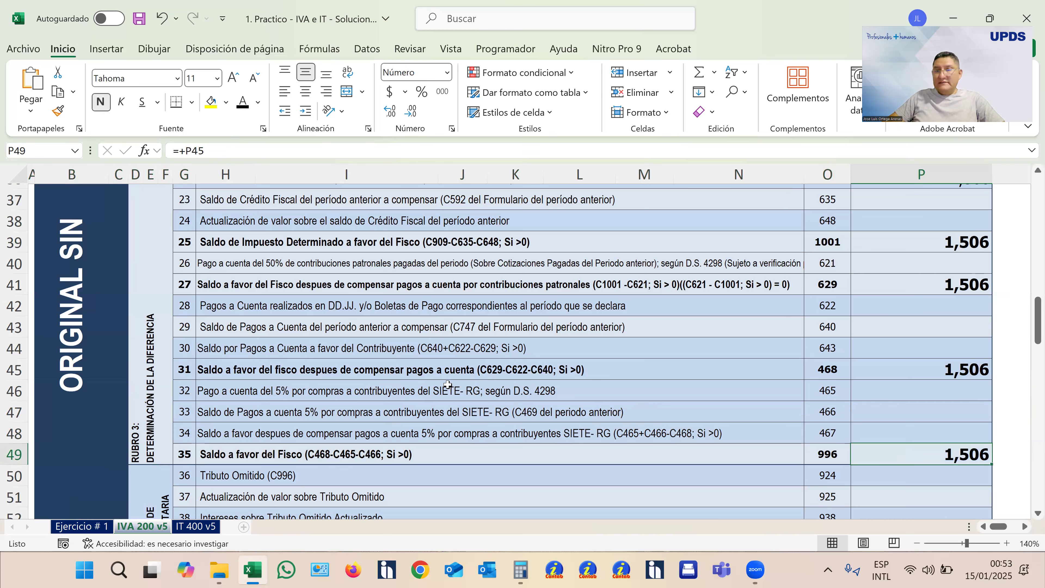
- Look over the Rubro 3 amounts and examine lines 36 to 41 of Rubro 4 on the Deuda Tributaria
scroll(447, 384, up, 3)
scroll(447, 384, down, 2)
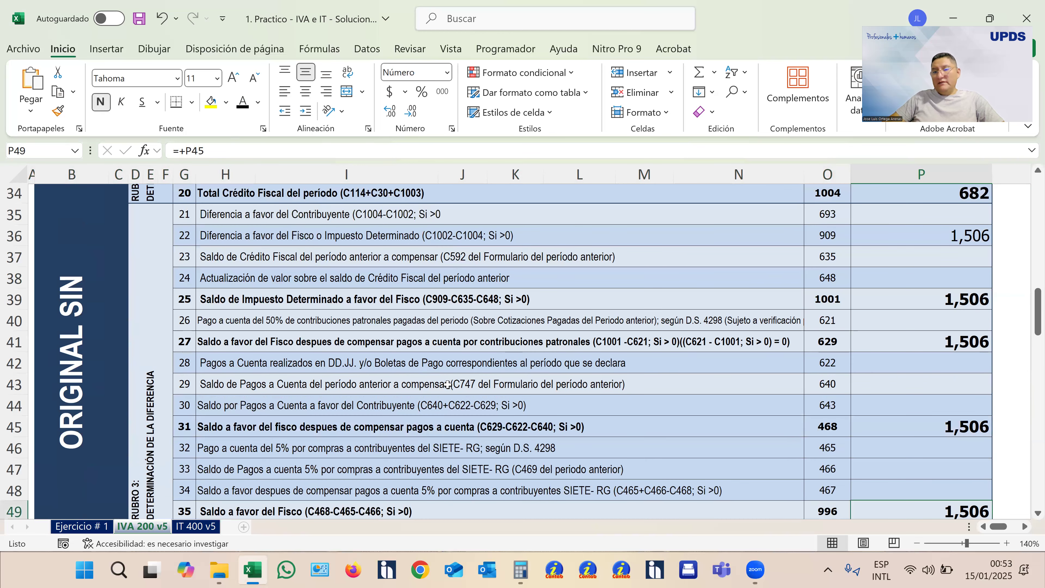
scroll(448, 384, down, 3)
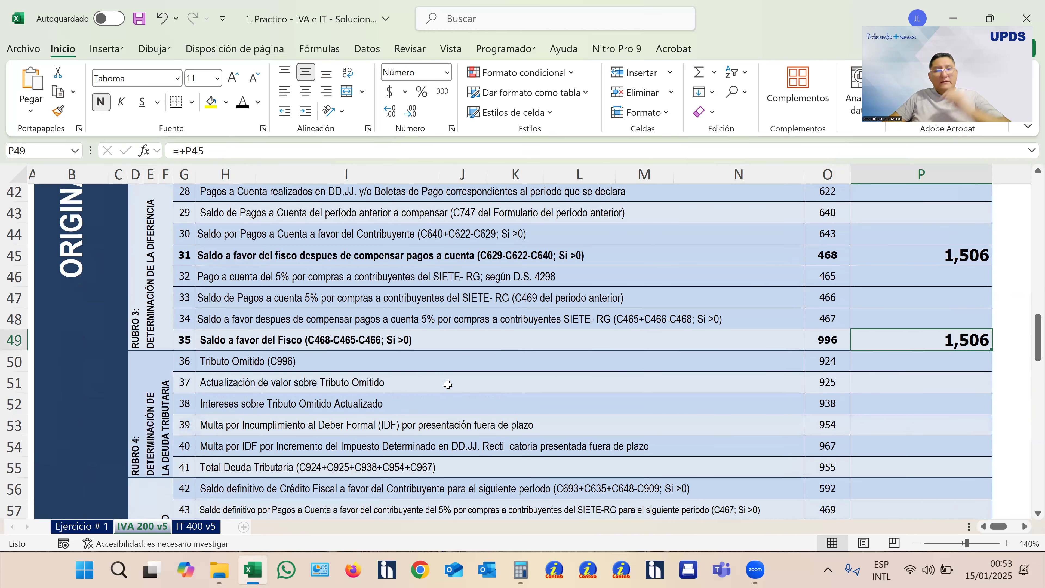
scroll(448, 384, down, 1)
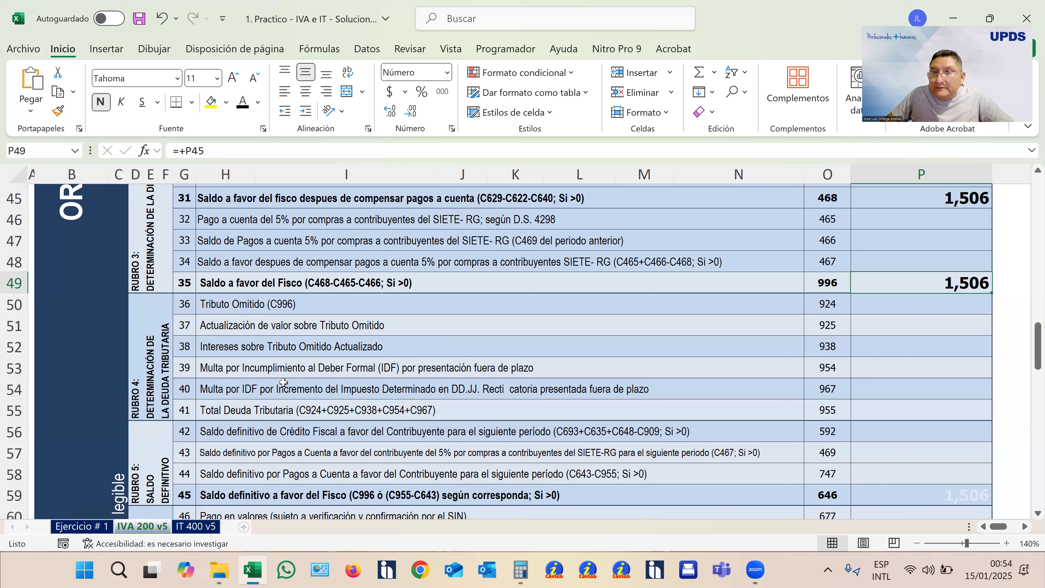
- Check box 924 of Rubro 4 against box 996 and examine lines 42 to 44 of Rubro 5 in boxes 592, 469 and 747
click(894, 307)
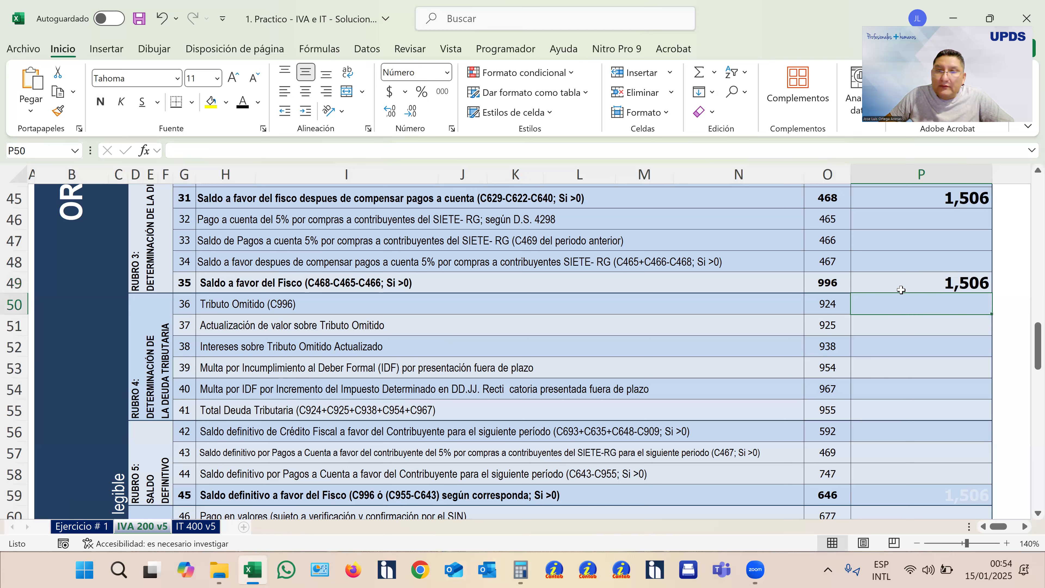
click(831, 286)
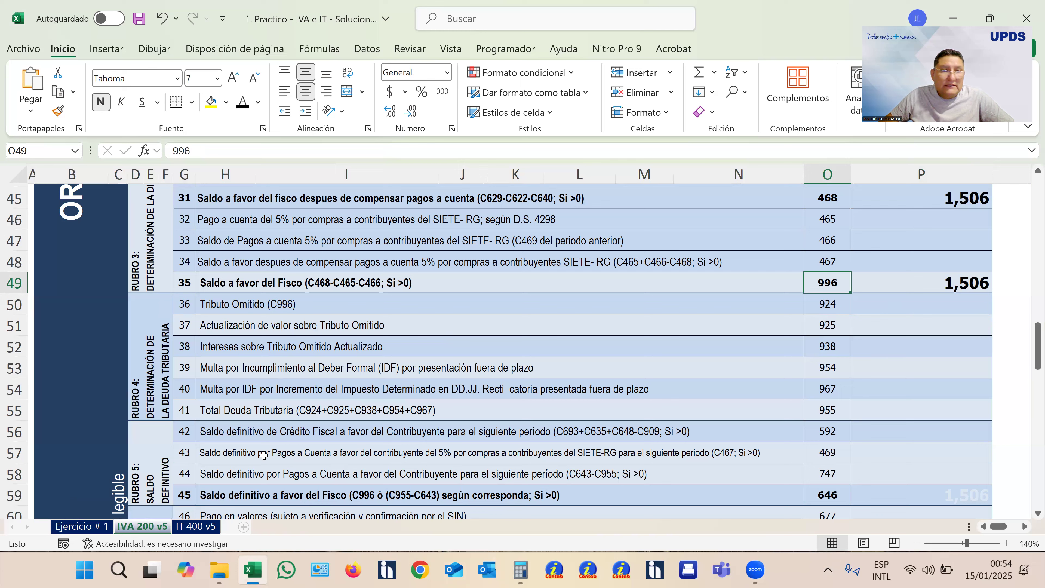
scroll(178, 410, down, 1)
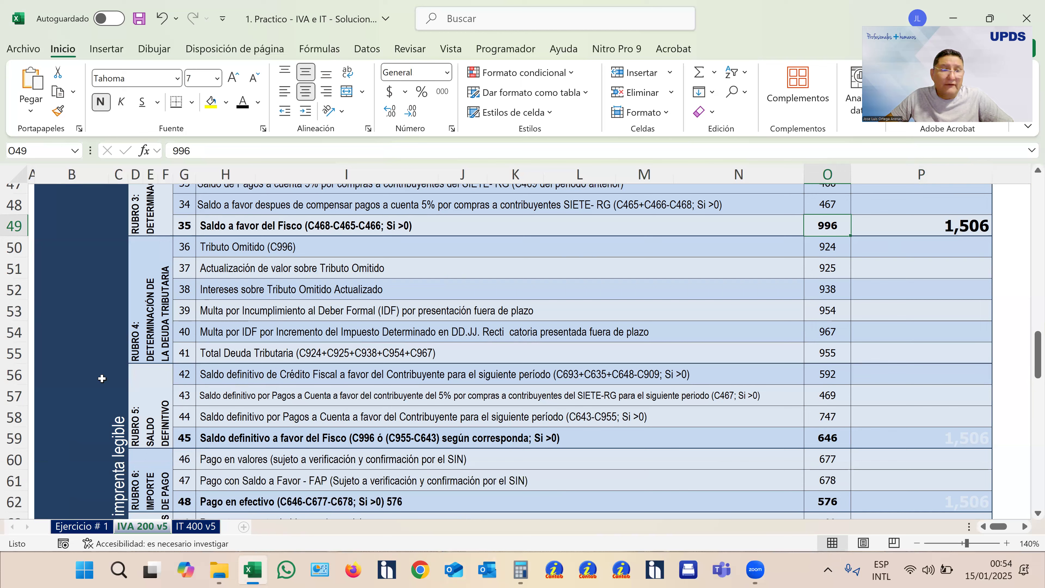
click(18, 375)
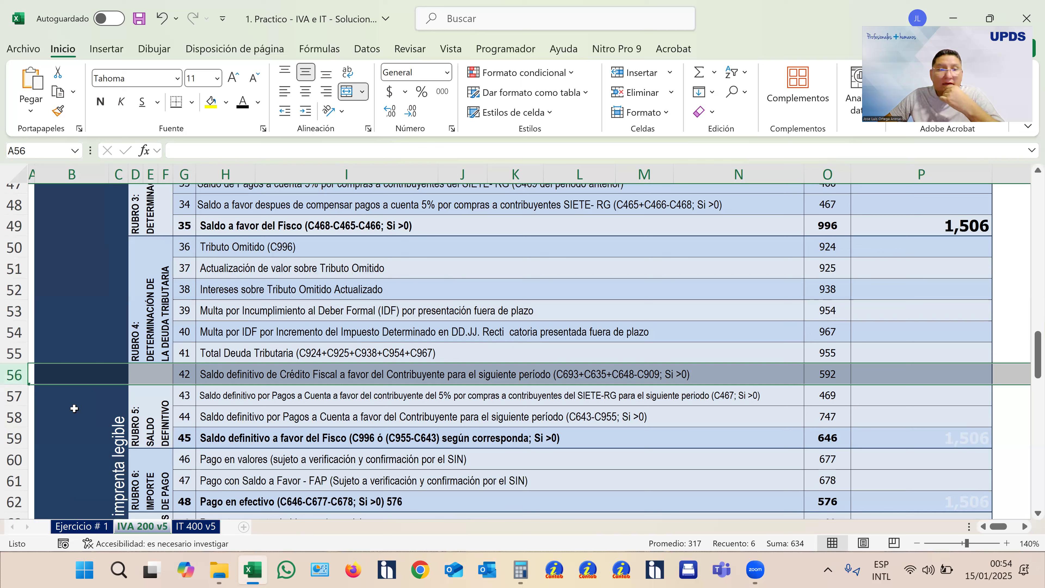
click(12, 398)
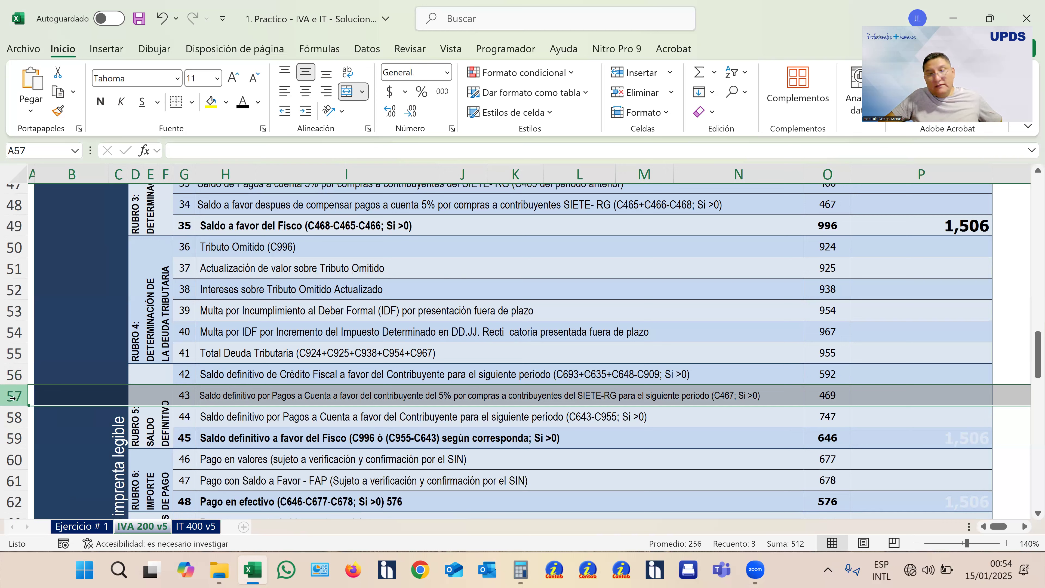
click(7, 417)
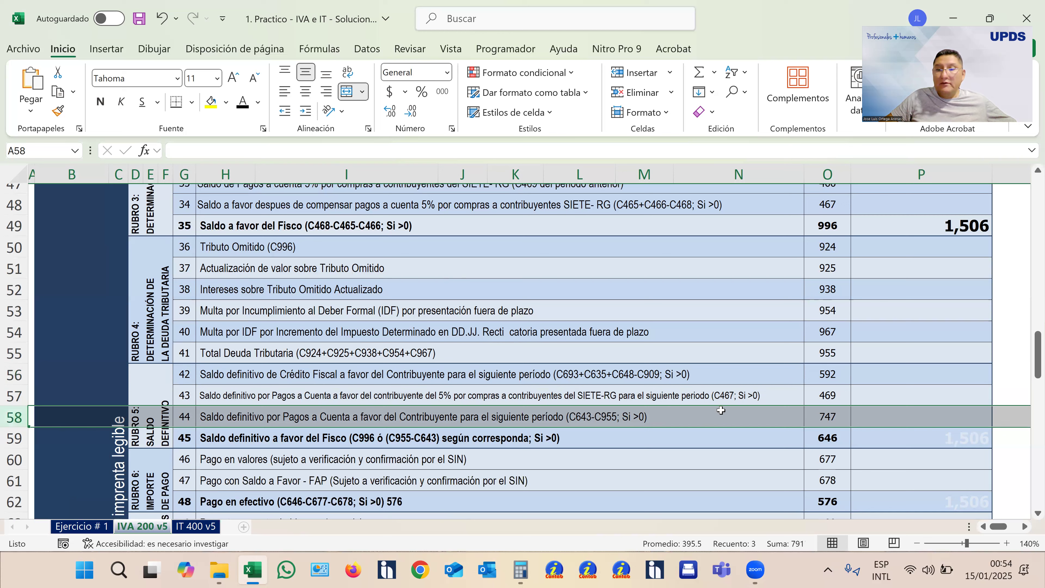
click(948, 418)
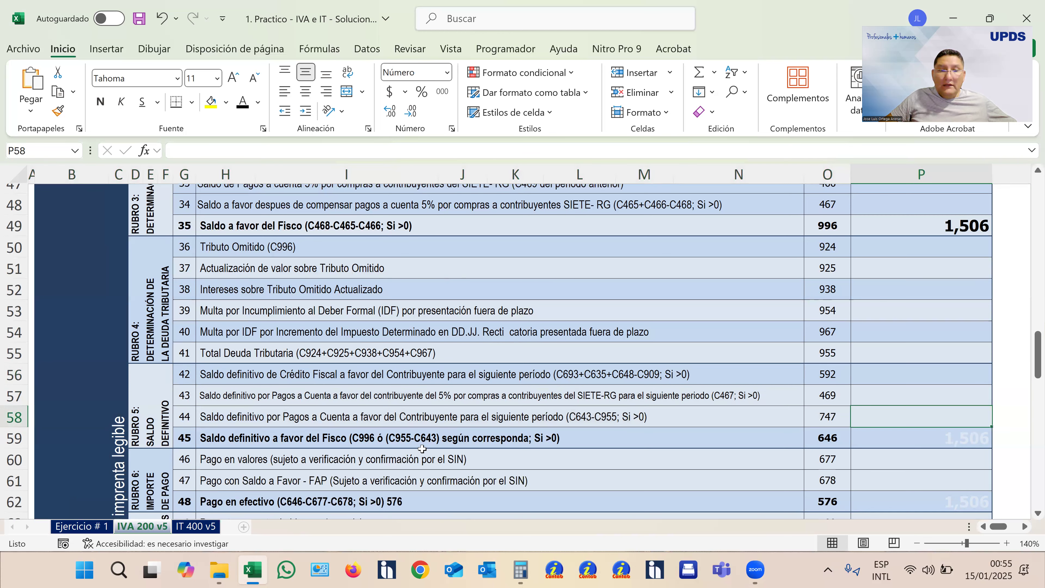
- Compare box 996 with line 45 and turn the hidden Saldo definitivo a favor del Fisco amount in box 646 black
click(832, 229)
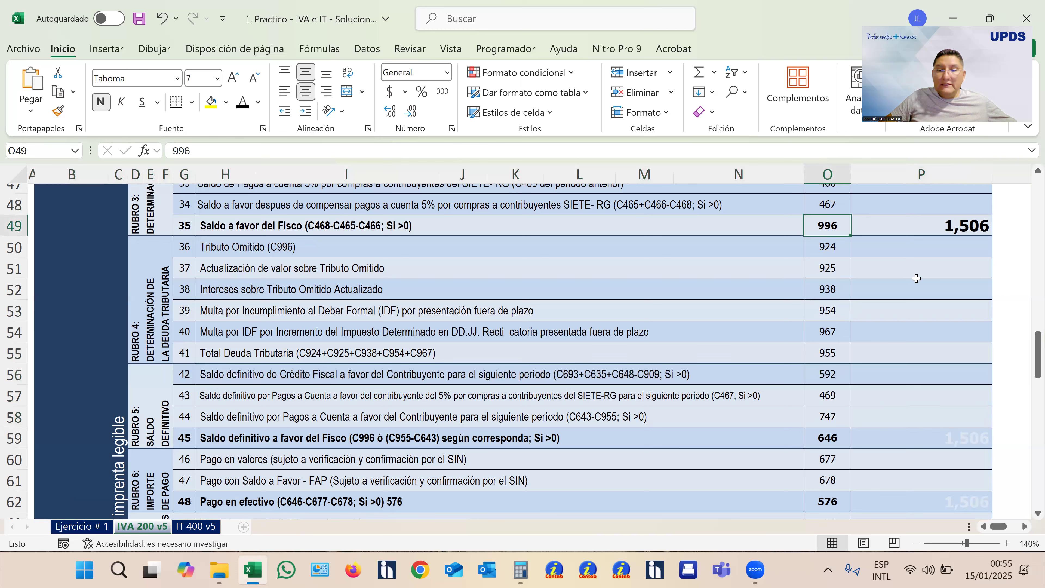
click(840, 442)
click(189, 442)
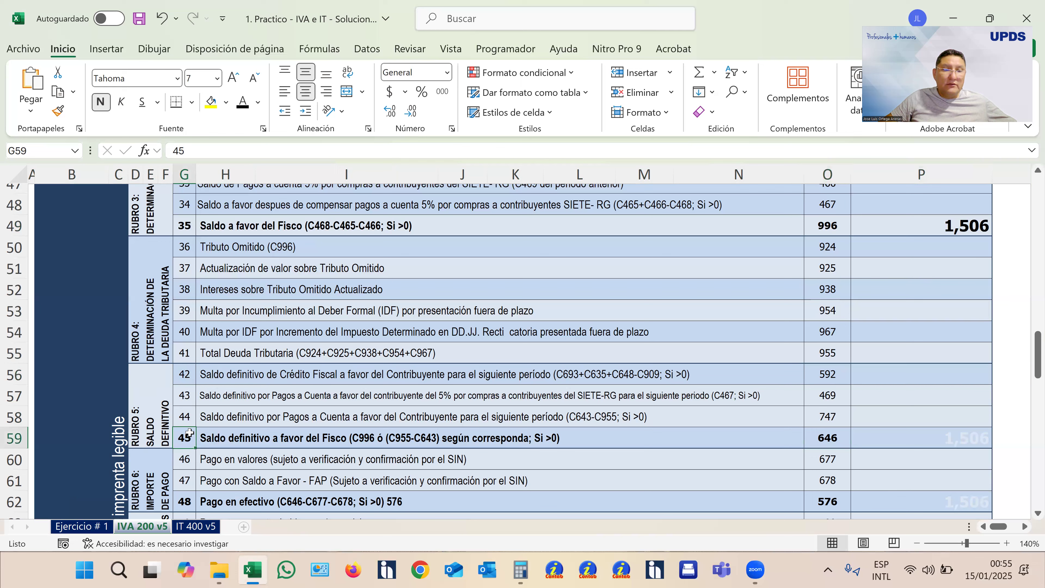
click(919, 444)
click(243, 102)
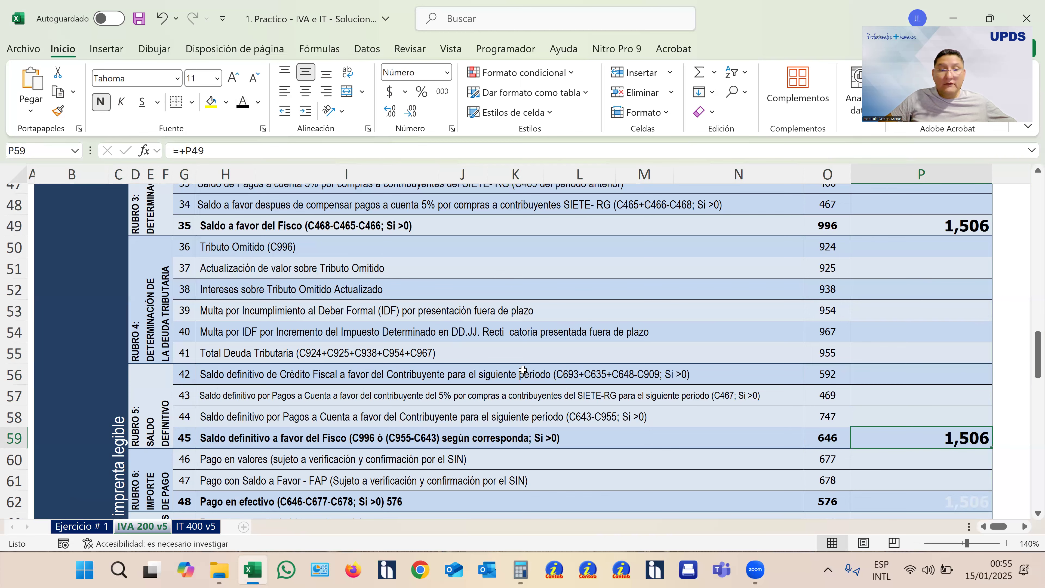
- Check lines 46 and 47 of Rubro 6 and turn the hidden Pago en efectivo amount of line 48 in box 576 black
scroll(513, 369, down, 1)
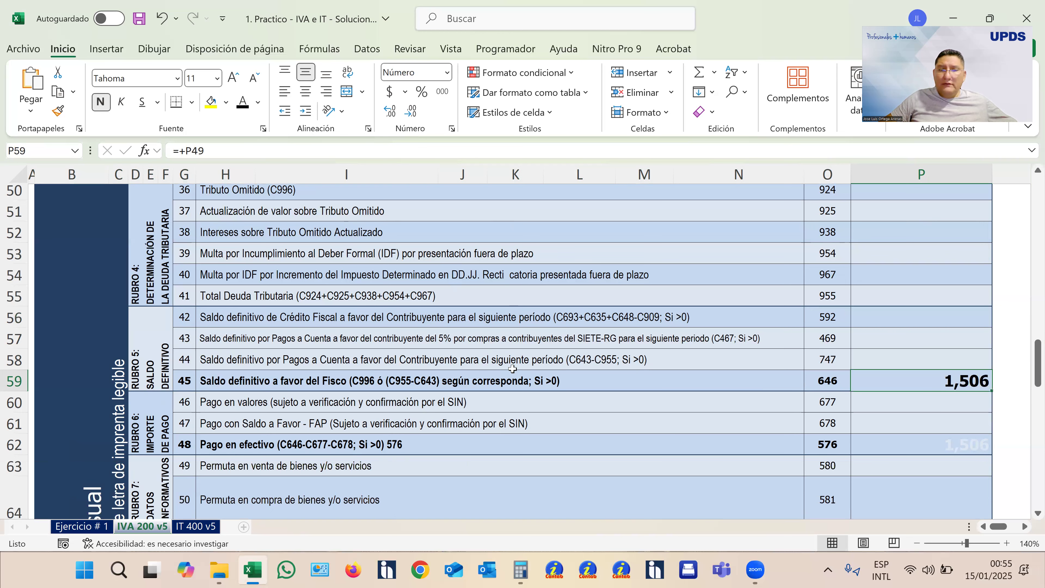
scroll(513, 369, down, 1)
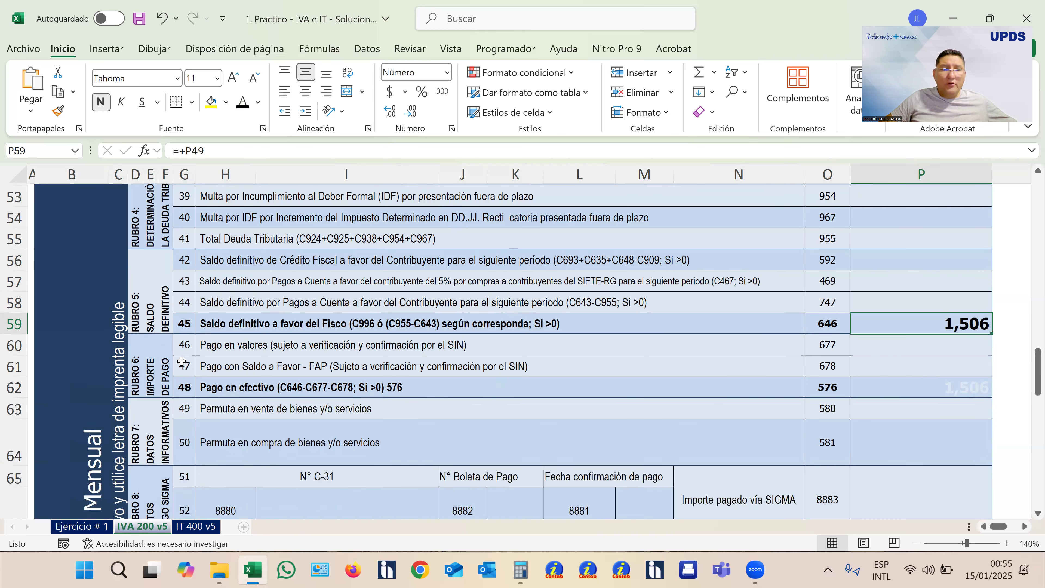
click(261, 354)
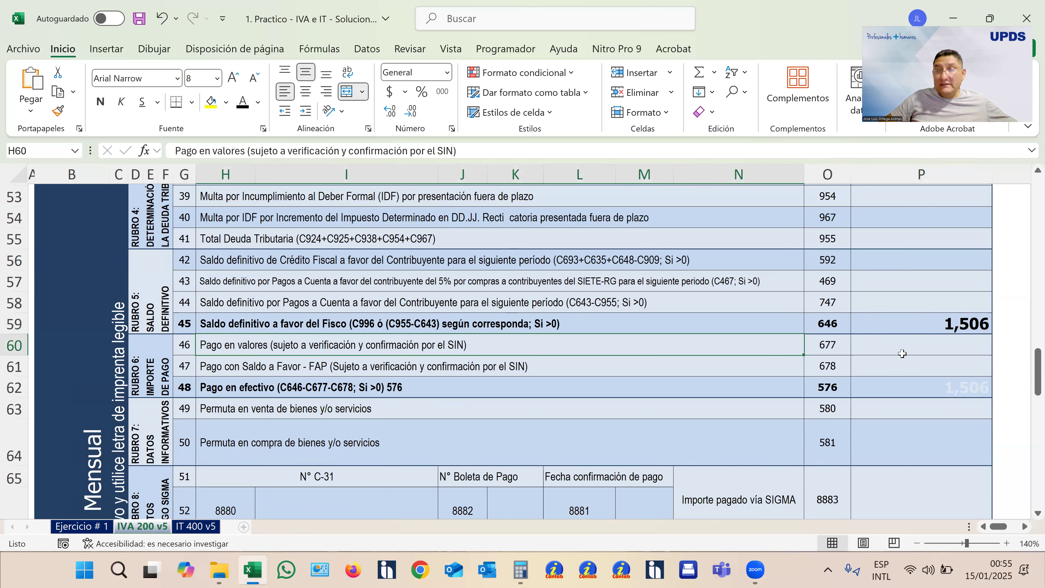
click(210, 370)
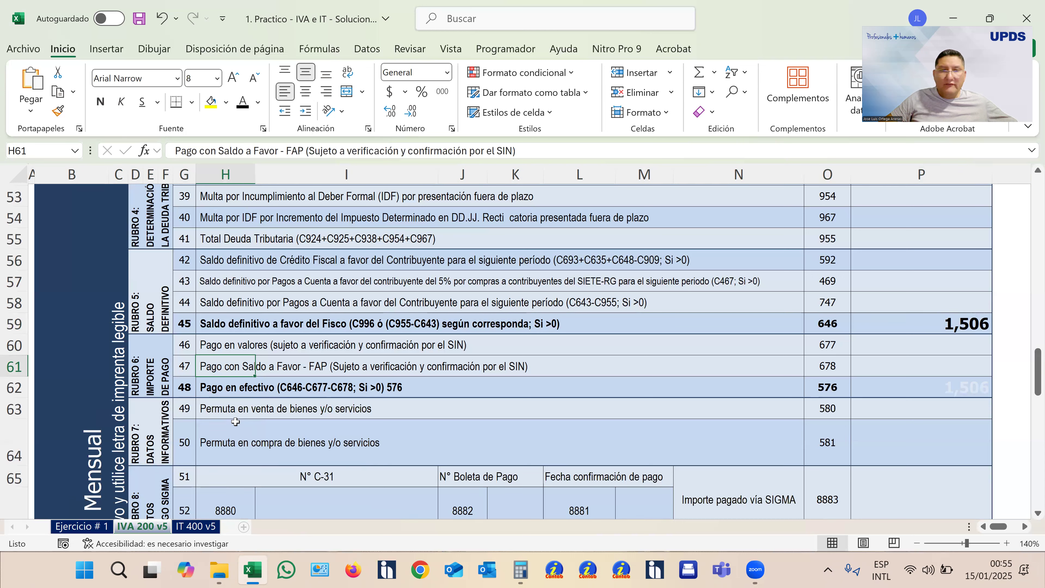
click(892, 369)
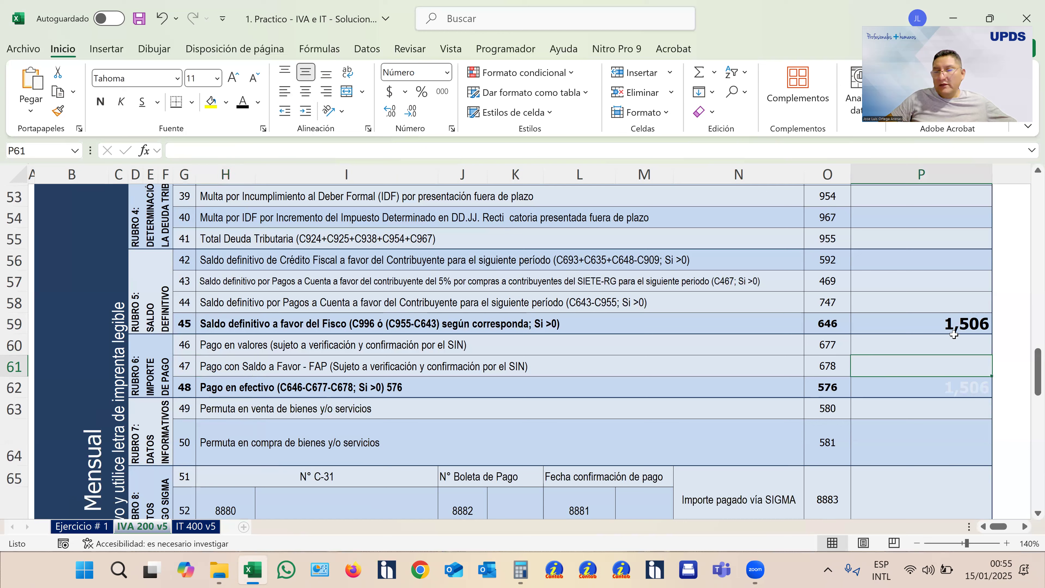
click(199, 396)
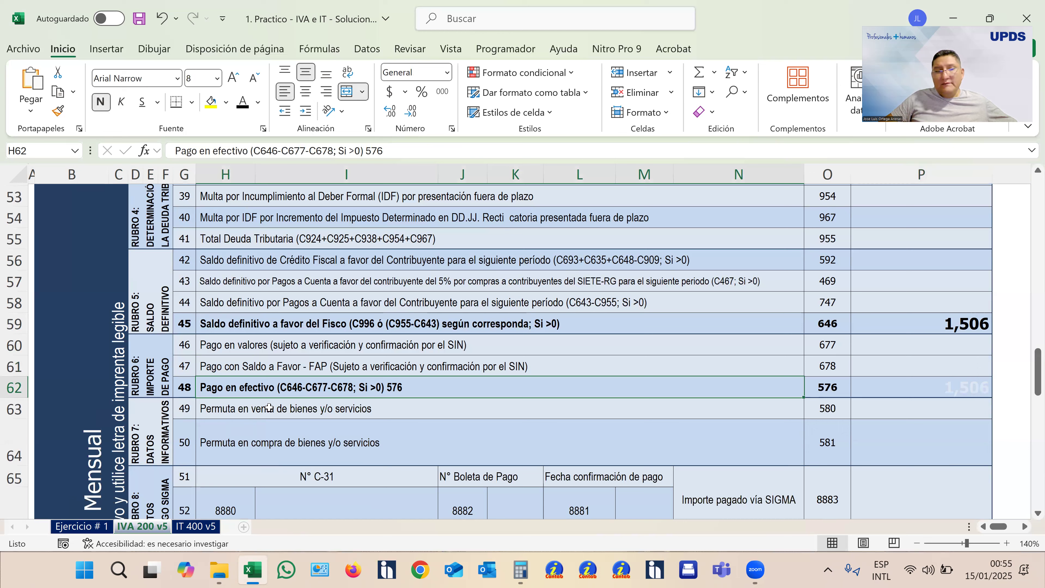
click(944, 387)
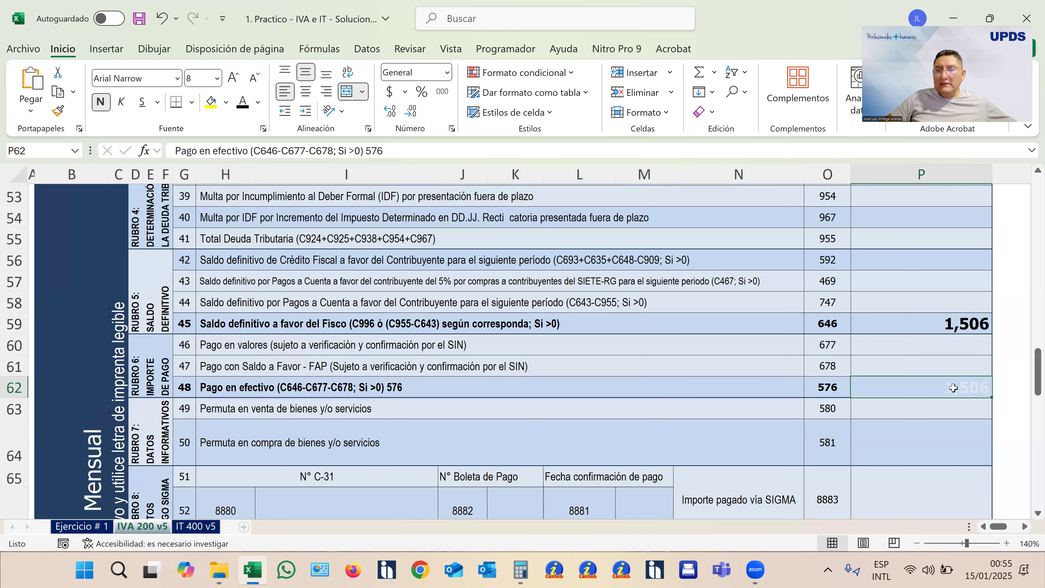
click(245, 110)
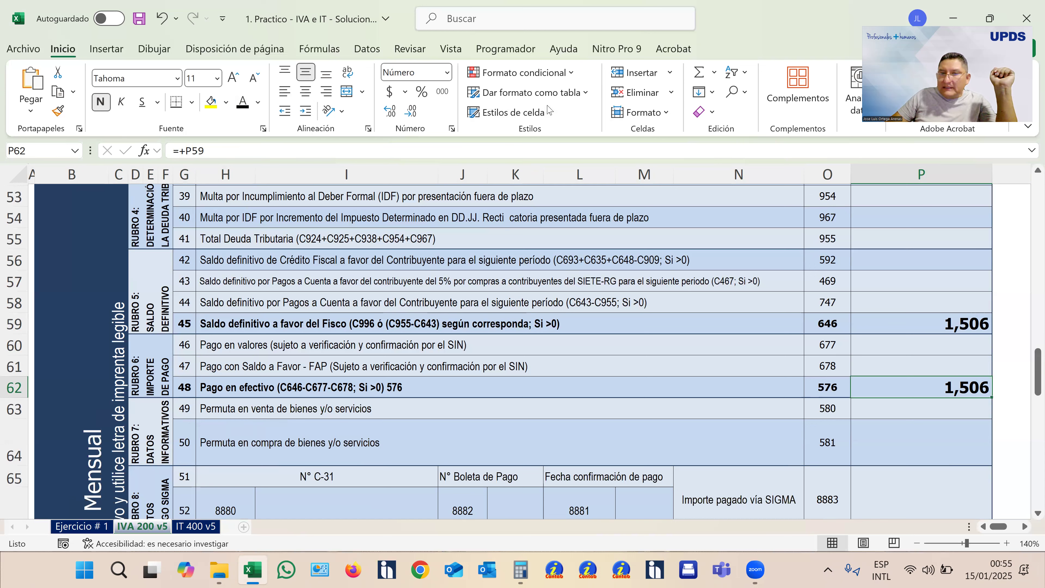
click(829, 393)
- Examine Rubro 7 on permuta data and Rubro 8 on the SIGMA payment, including box 8883
scroll(514, 427, down, 1)
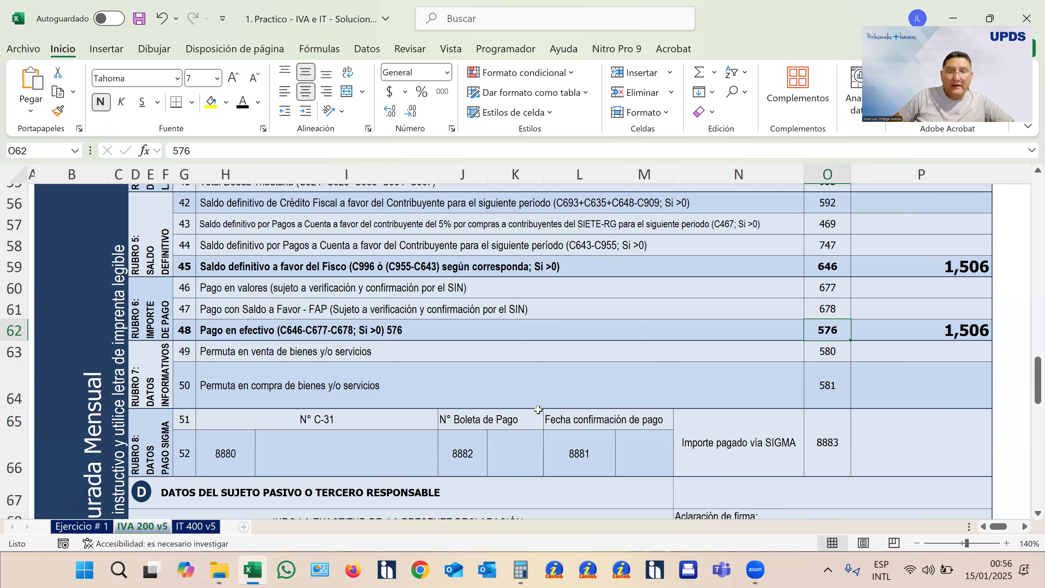
scroll(537, 410, down, 1)
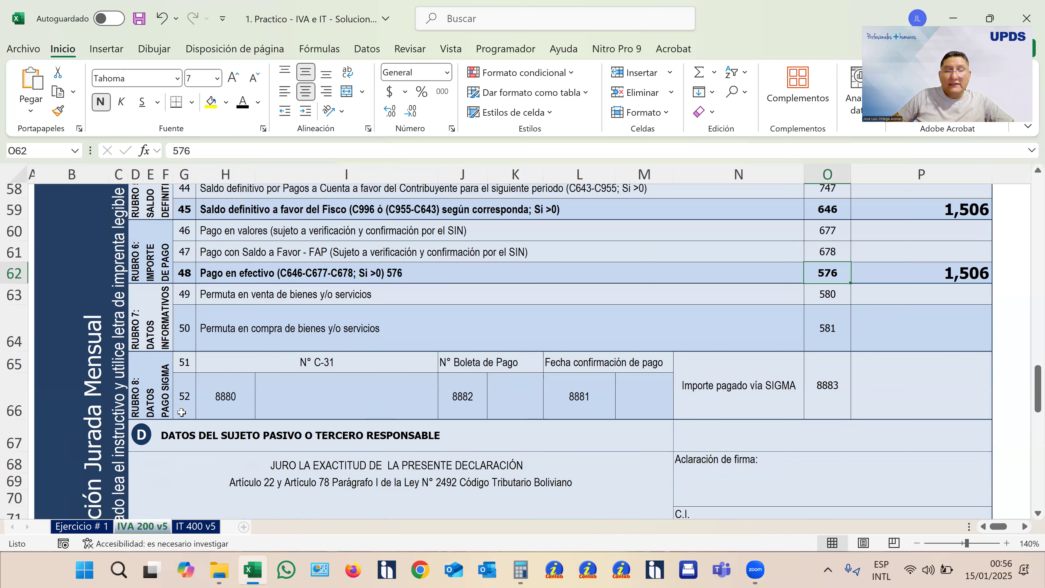
drag(5, 368, 7, 394)
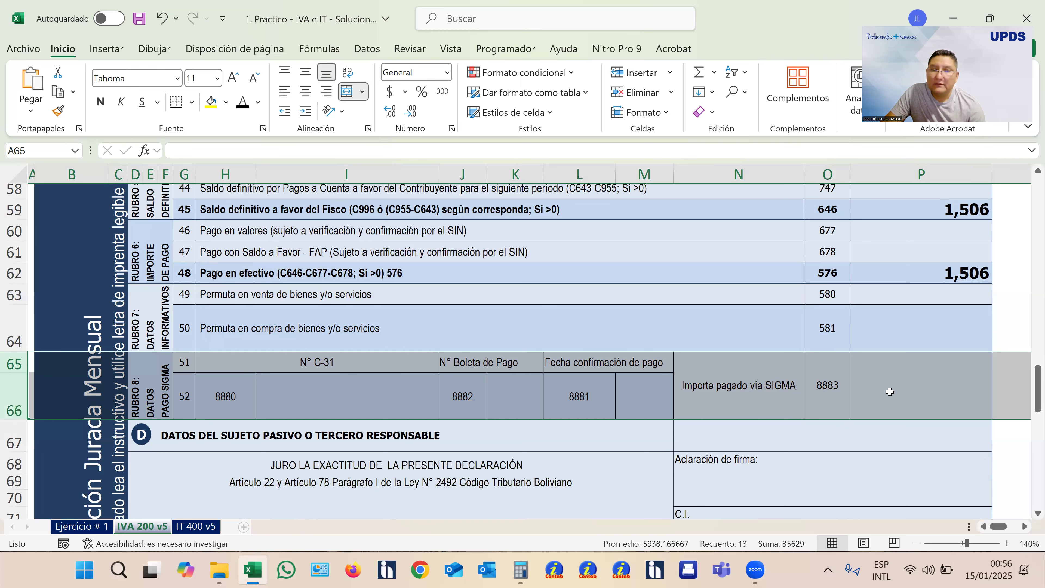
click(893, 399)
- Turn the hidden signatory name under Aclaración de firma and the hidden C.I. number in section D black
scroll(893, 401, down, 1)
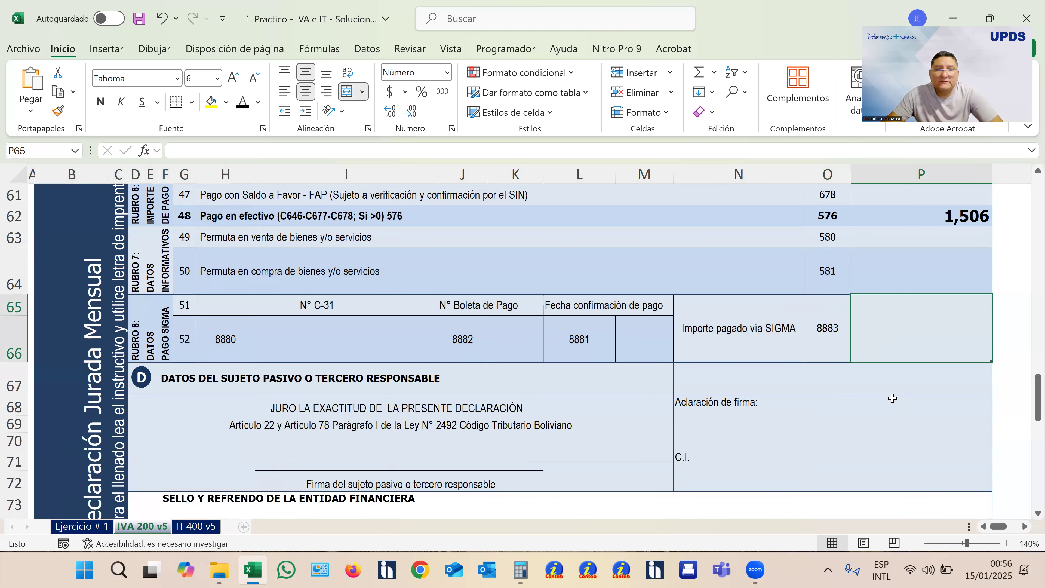
scroll(893, 399, down, 1)
click(829, 382)
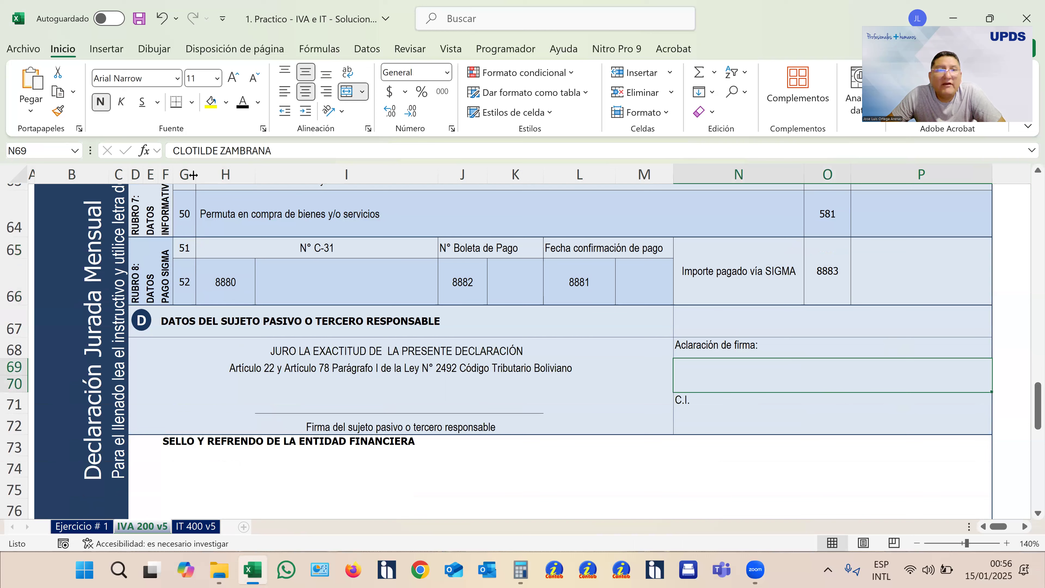
click(242, 103)
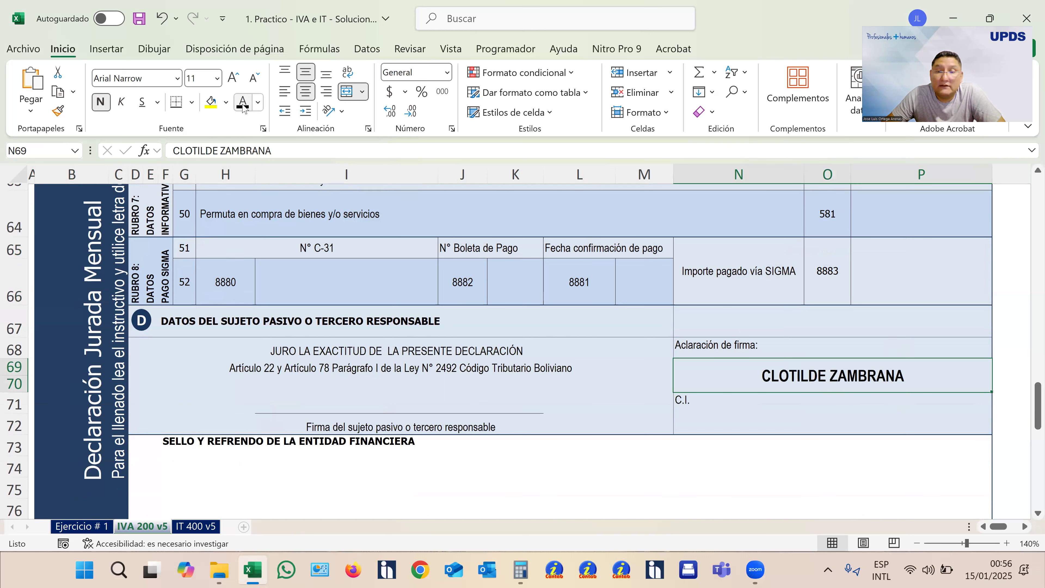
click(779, 423)
click(243, 103)
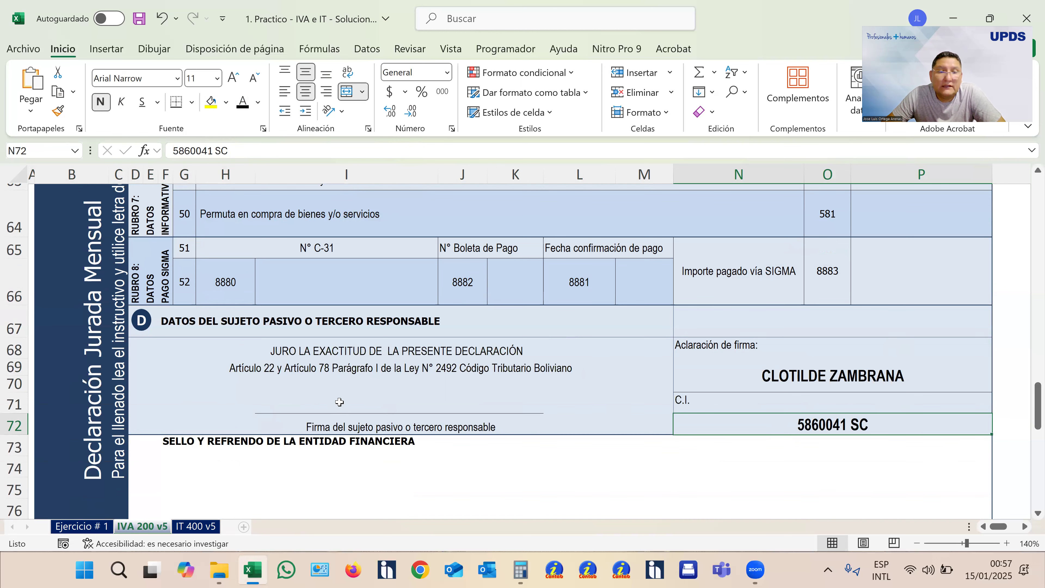
- Review the completed IVA 200 v5 form from the header to section D and save the workbook
scroll(510, 401, up, 3)
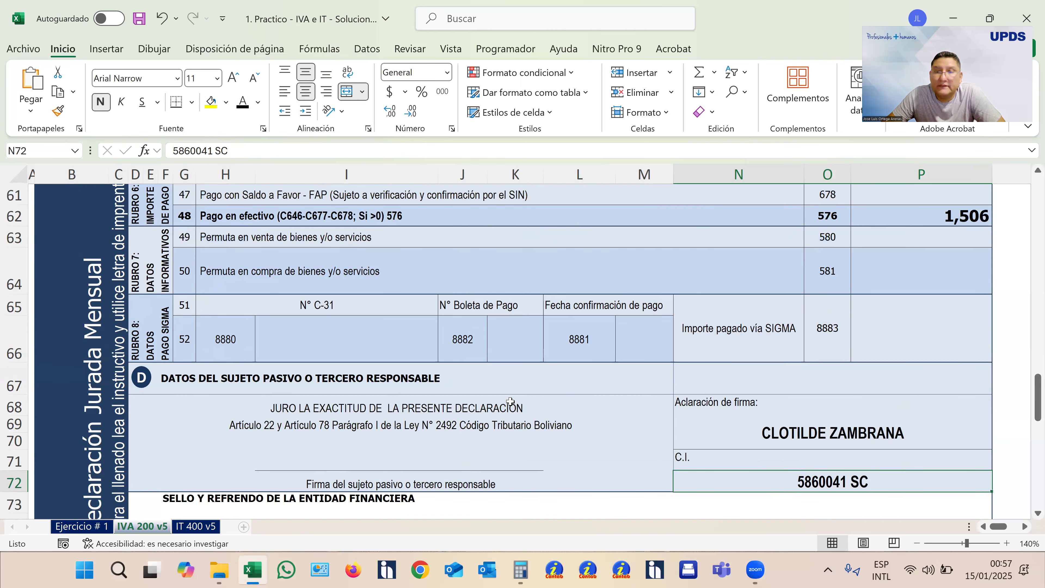
scroll(510, 402, up, 5)
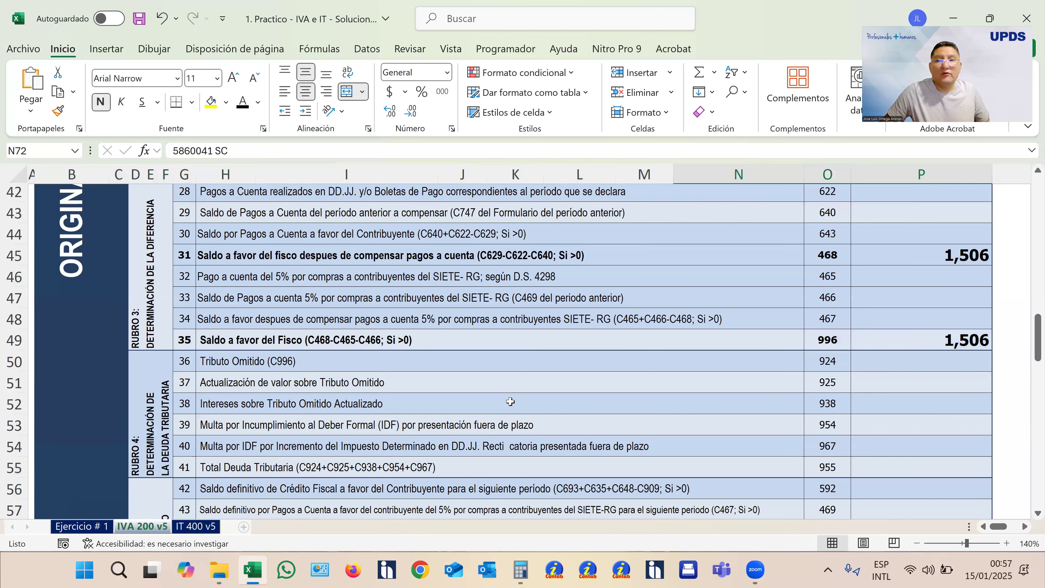
scroll(511, 401, up, 11)
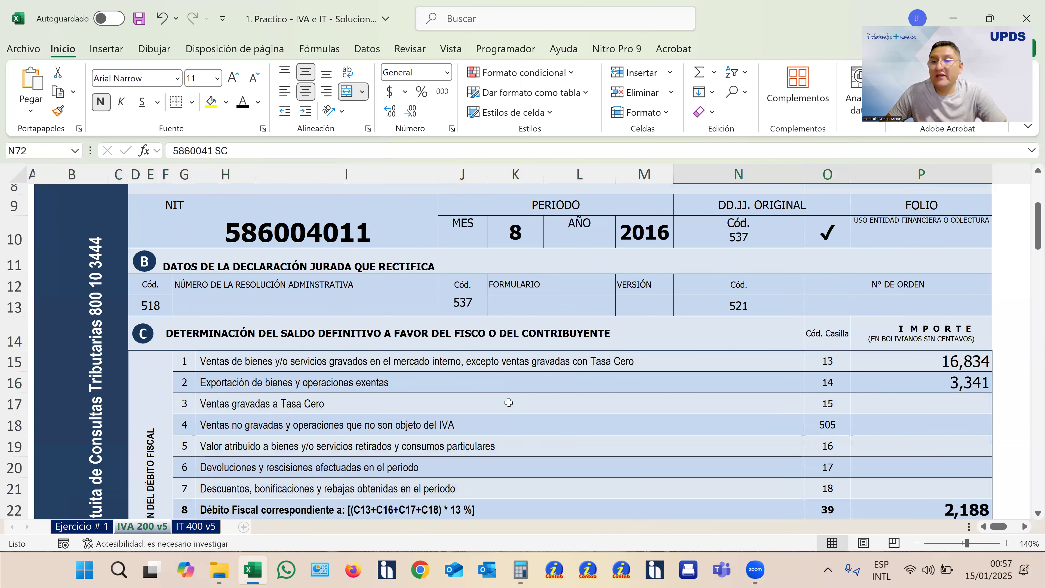
scroll(509, 403, up, 2)
scroll(509, 403, down, 5)
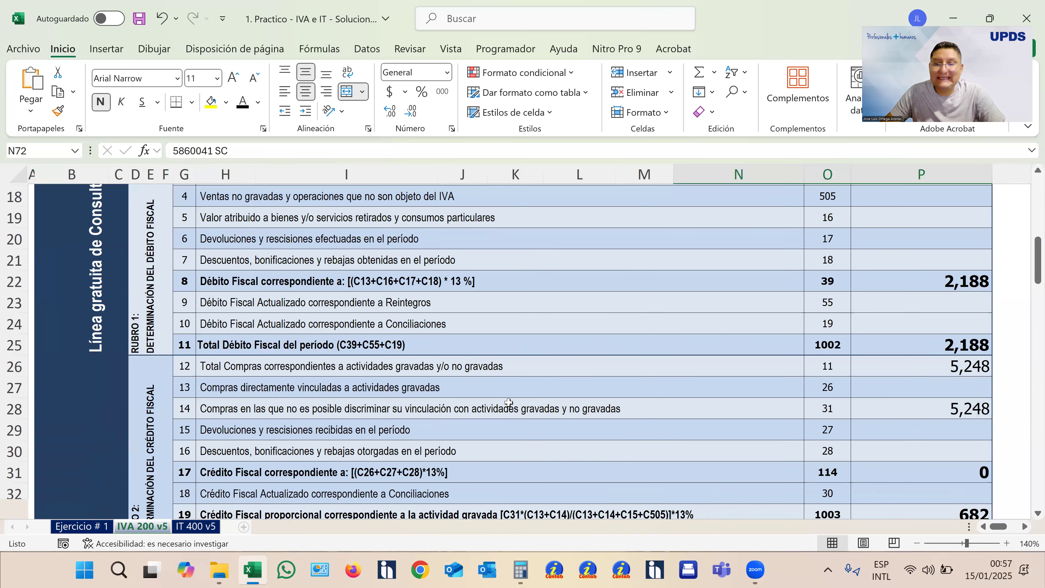
scroll(509, 402, down, 16)
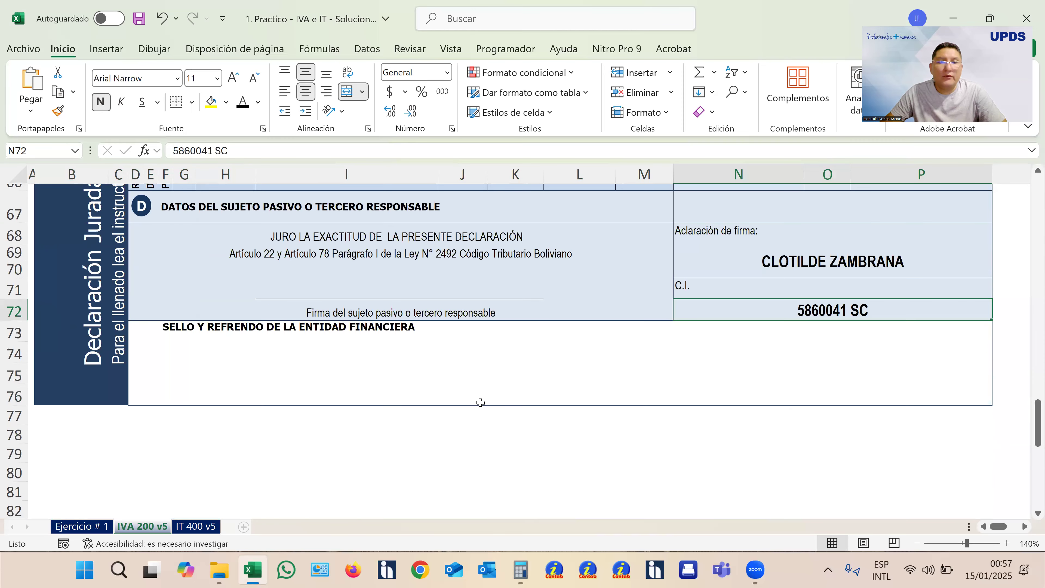
click(139, 18)
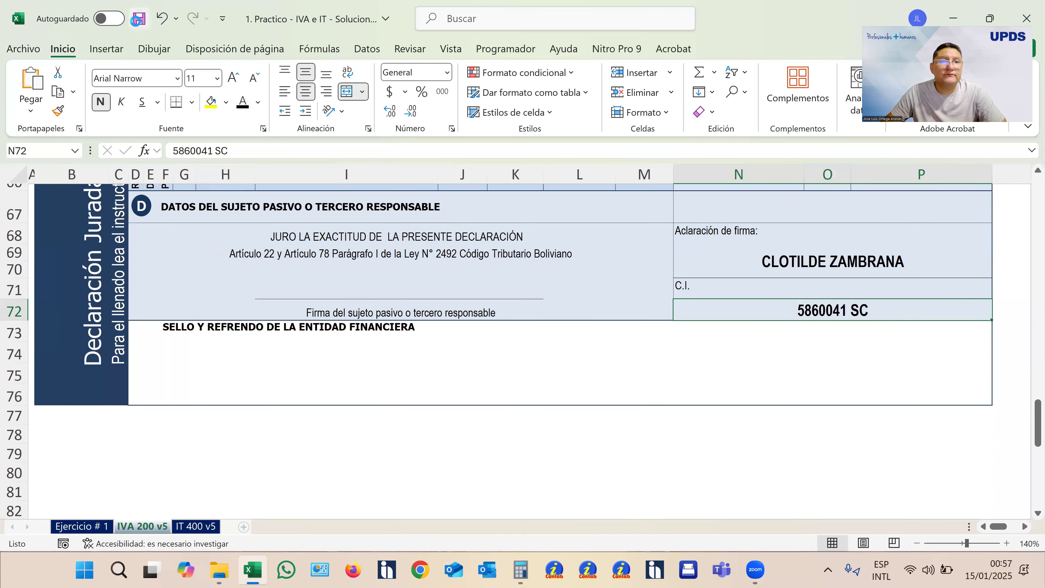